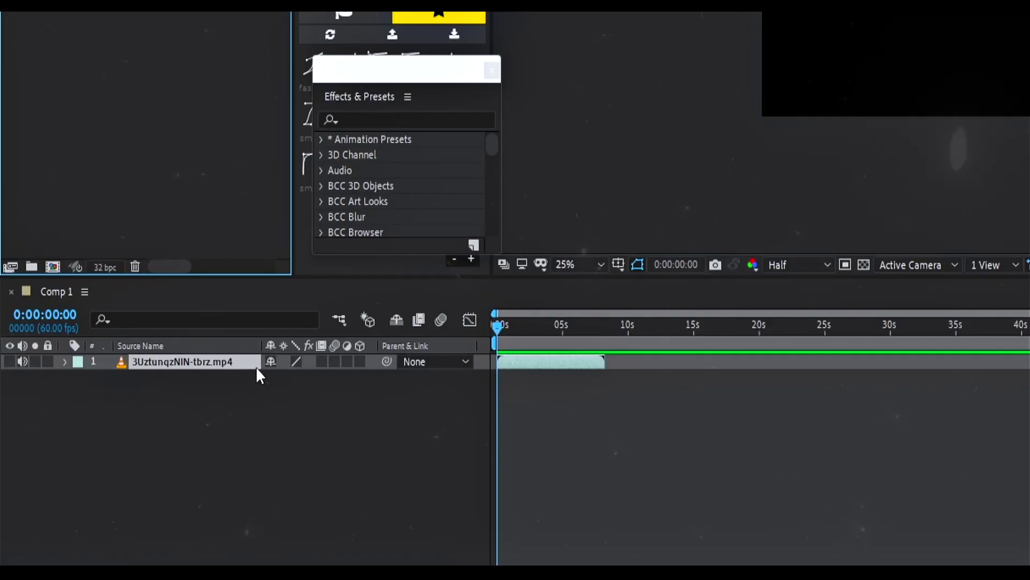
- Convert the 3UztunqzNIN-tbrz.mp4 layer's audio to keyframes
{"action": "left_click", "coordinate": [539, 359]}
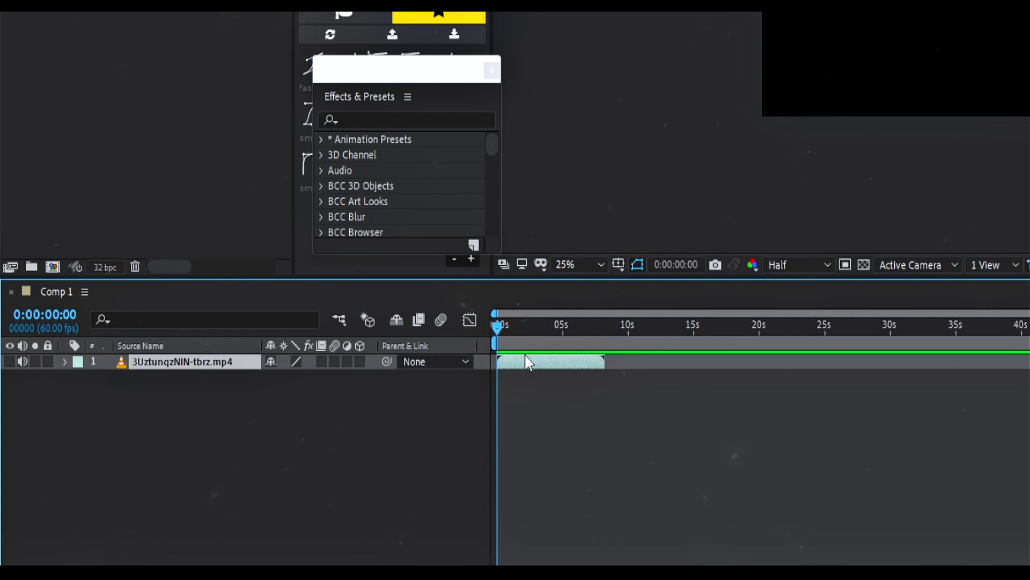
{"action": "scroll", "coordinate": [529, 364], "scroll_direction": "up", "scroll_amount": 4}
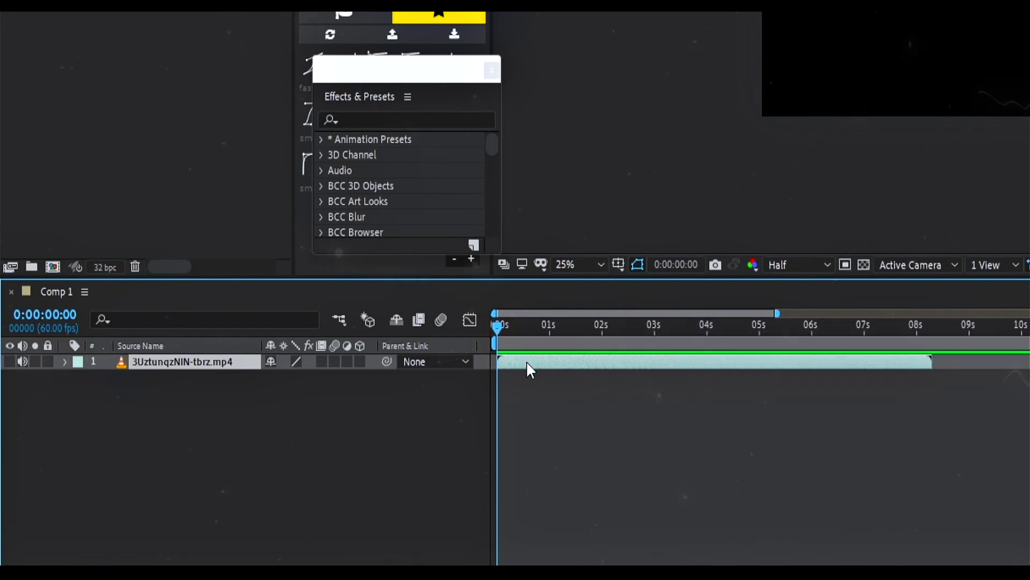
{"action": "scroll", "coordinate": [526, 360], "scroll_direction": "up", "scroll_amount": 2}
{"action": "scroll", "coordinate": [540, 369], "scroll_direction": "up", "scroll_amount": 1}
{"action": "scroll", "coordinate": [539, 369], "scroll_direction": "down", "scroll_amount": 1}
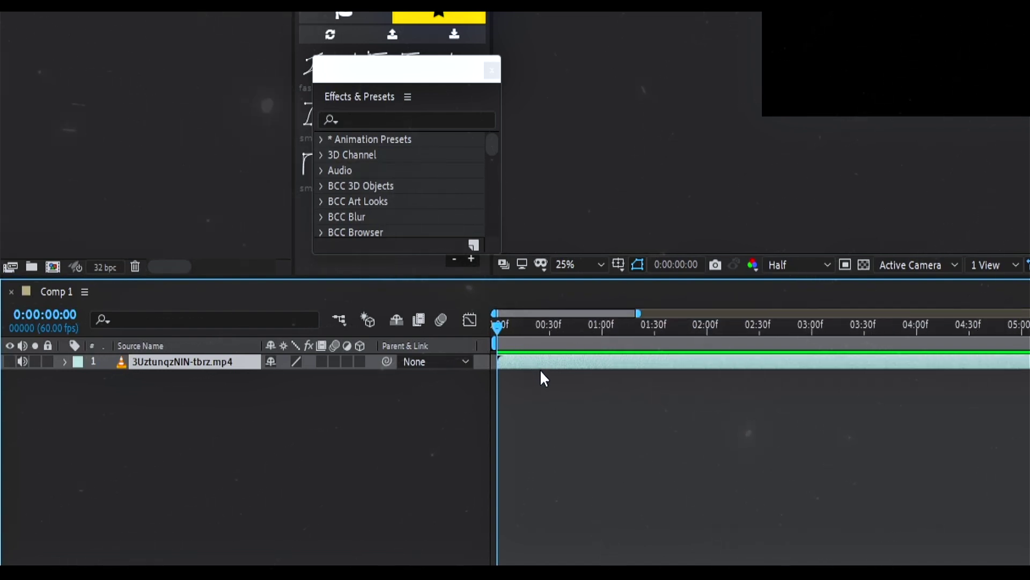
{"action": "left_click_drag", "start_coordinate": [495, 326], "coordinate": [496, 326]}
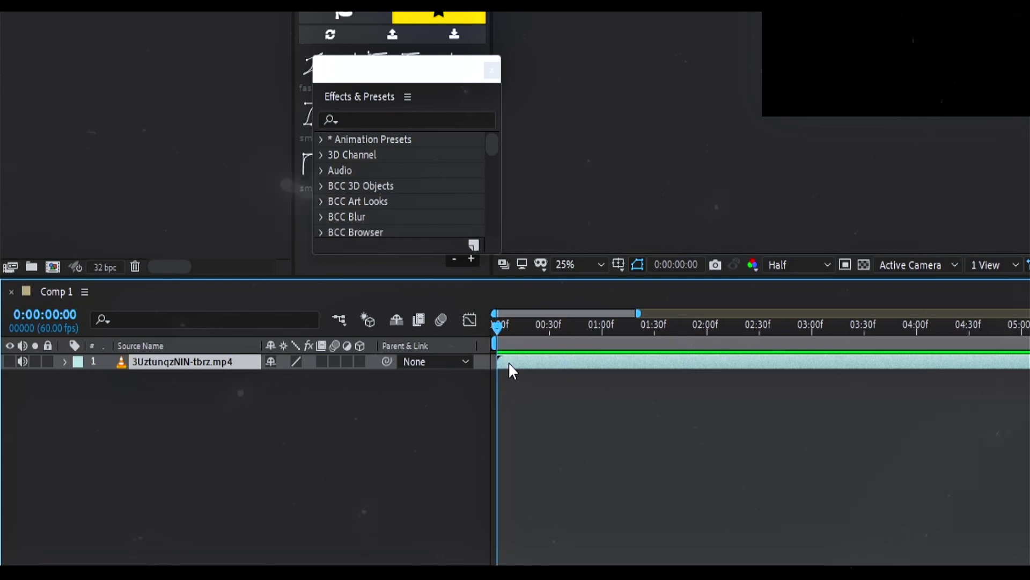
{"action": "right_click", "coordinate": [507, 362]}
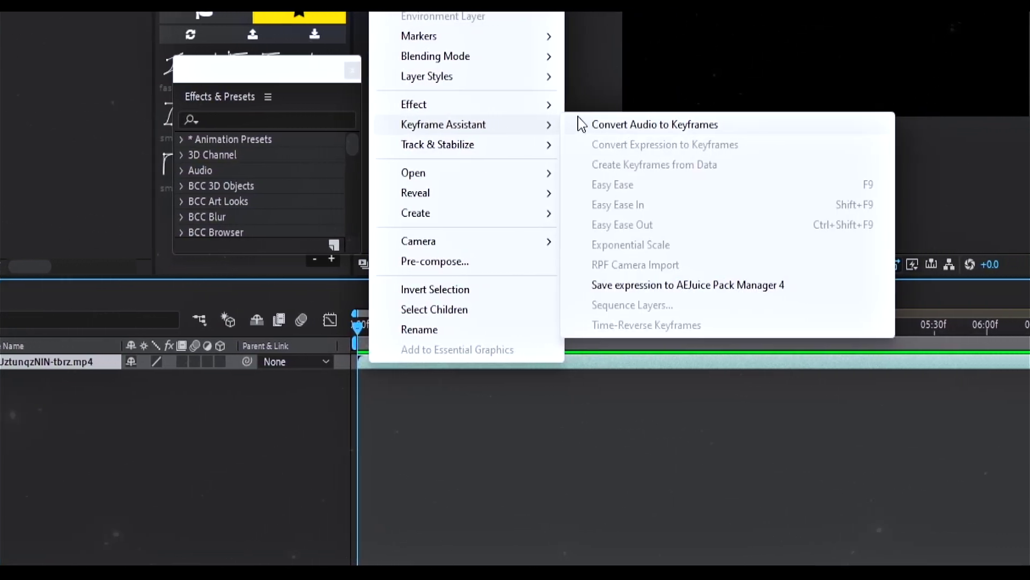
{"action": "left_click", "coordinate": [579, 122]}
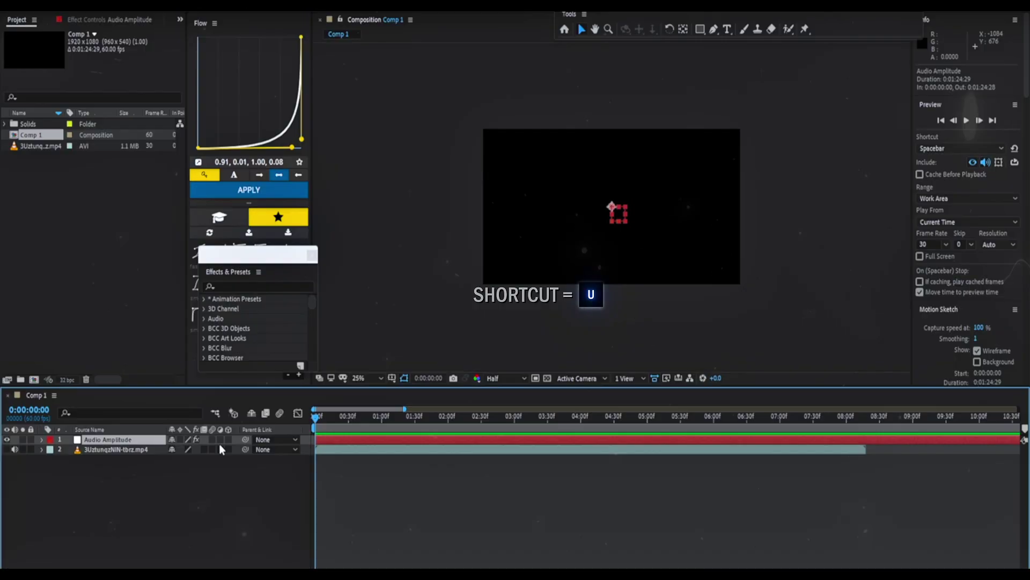
- Reveal the Audio Amplitude layer's keyframes and show its left, right and both-channel sliders in the graph editor
{"action": "key", "text": "u"}
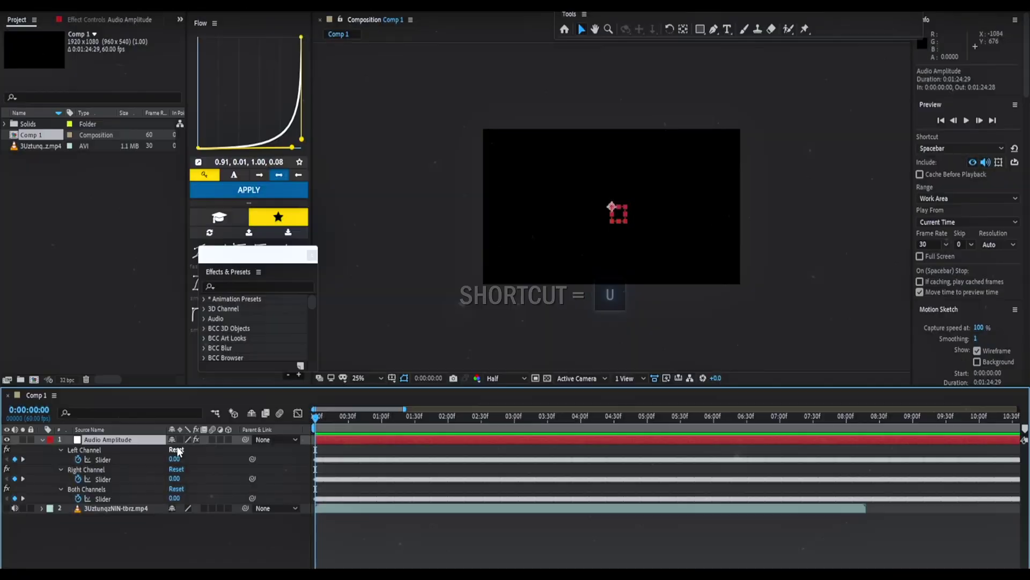
{"action": "left_click", "coordinate": [112, 458]}
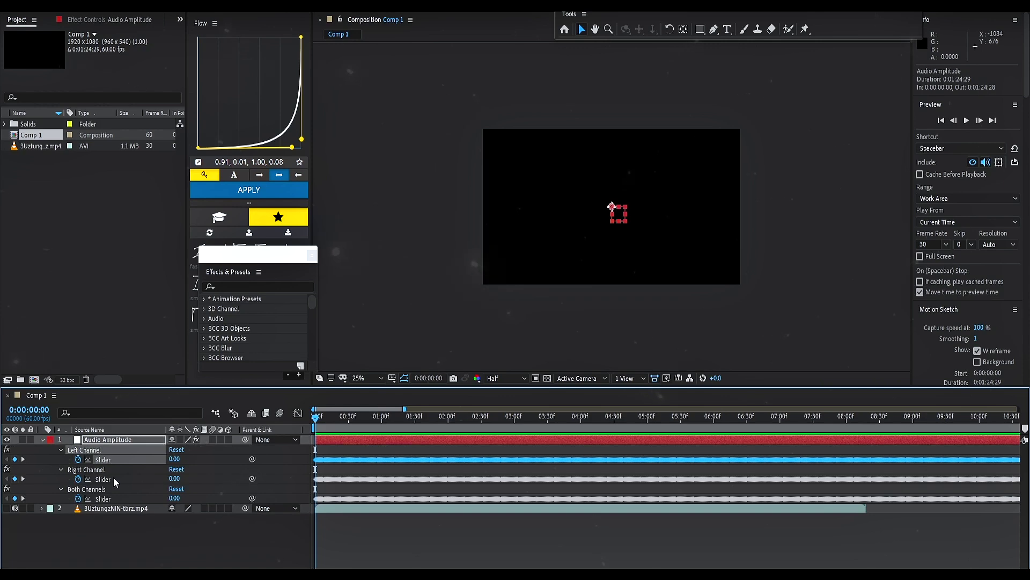
{"action": "left_click", "coordinate": [113, 477], "text": "shift"}
{"action": "left_click", "coordinate": [110, 498], "text": "shift"}
{"action": "left_click", "coordinate": [297, 412]}
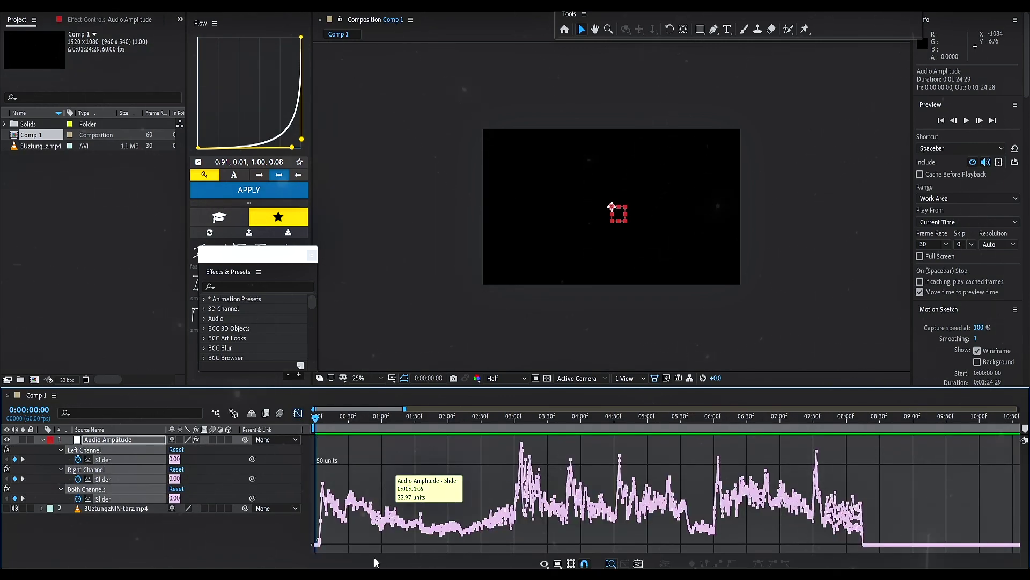
- Play the audio and place composition markers at the amplitude graph's peaks, including 0:00:03:06 and 0:00:04:34
{"action": "key", "text": "space"}
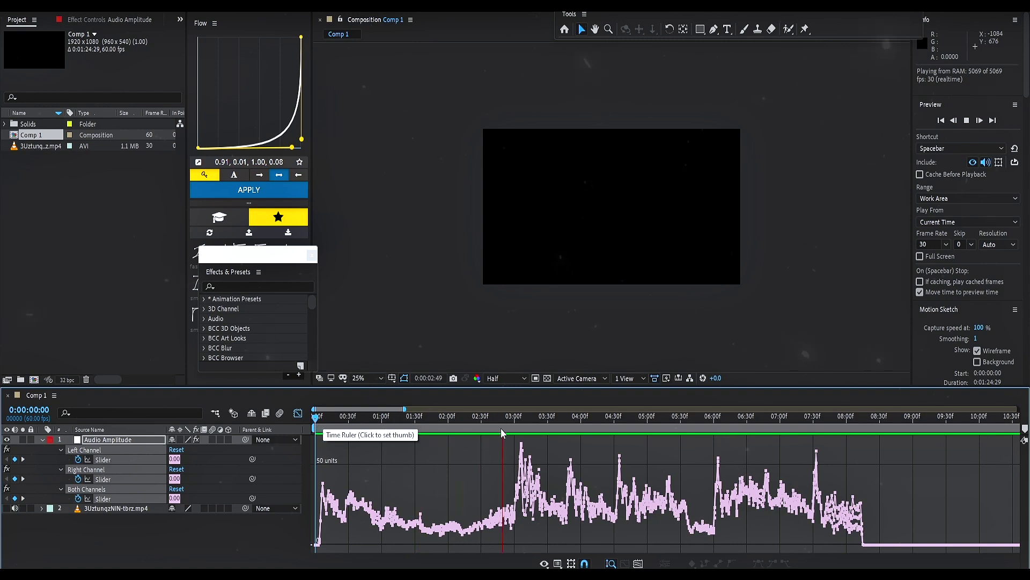
{"action": "left_click", "coordinate": [516, 417]}
{"action": "key", "text": "space"}
{"action": "key", "text": "space"}
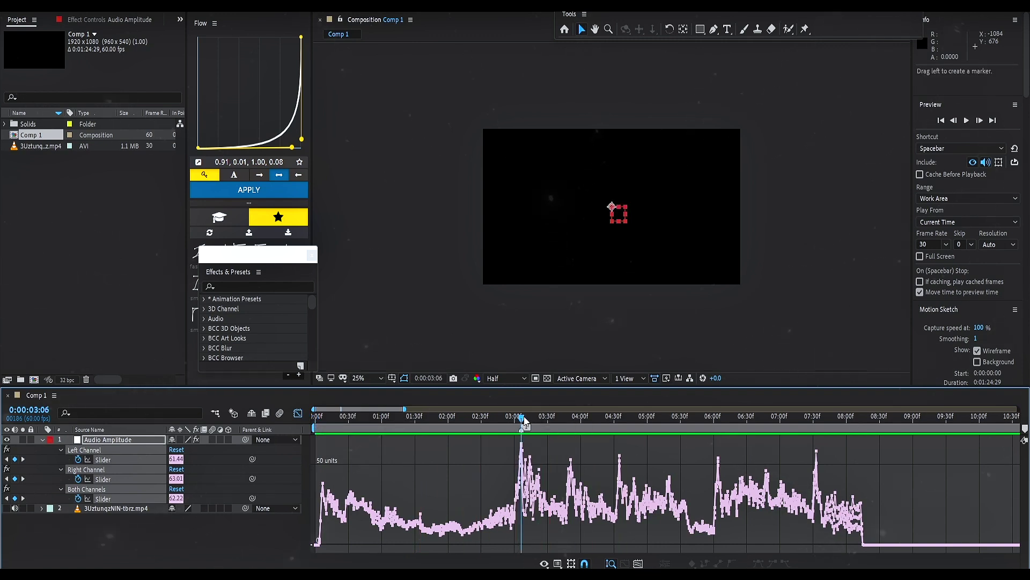
{"action": "left_click_drag", "start_coordinate": [525, 423], "coordinate": [571, 424]}
{"action": "key", "text": "space"}
{"action": "key", "text": "KP_Multiply"}
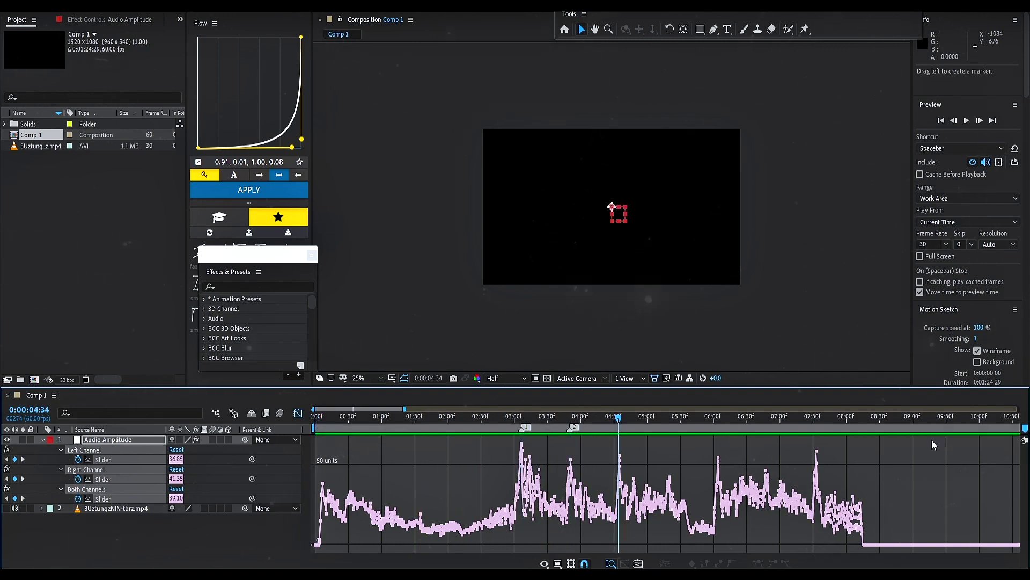
{"action": "key", "text": "KP_Multiply"}
{"action": "key", "text": "KP_Multiply"}
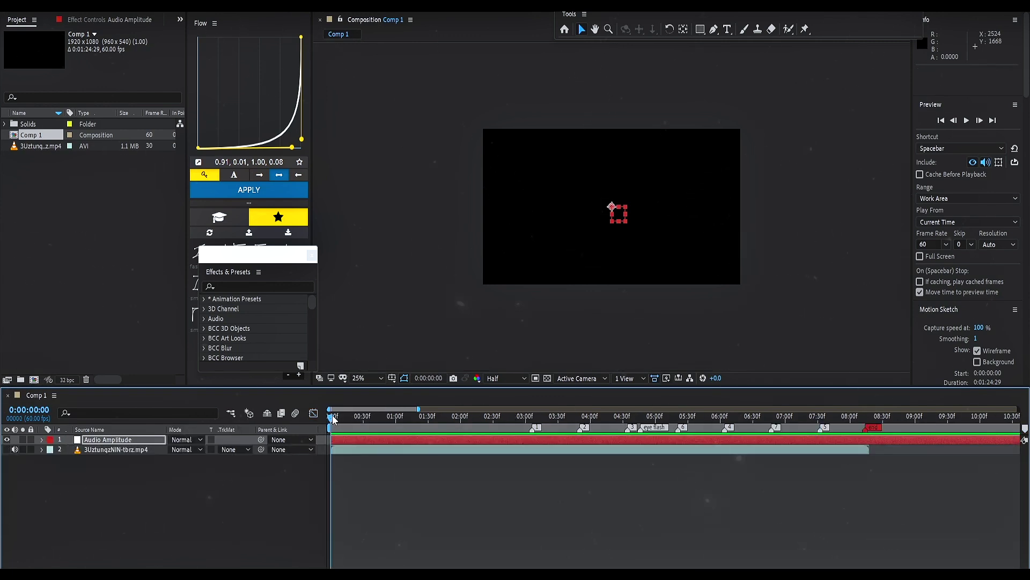
- Delete the Audio Amplitude layer from Comp 1
{"action": "left_click_drag", "start_coordinate": [330, 416], "coordinate": [558, 440]}
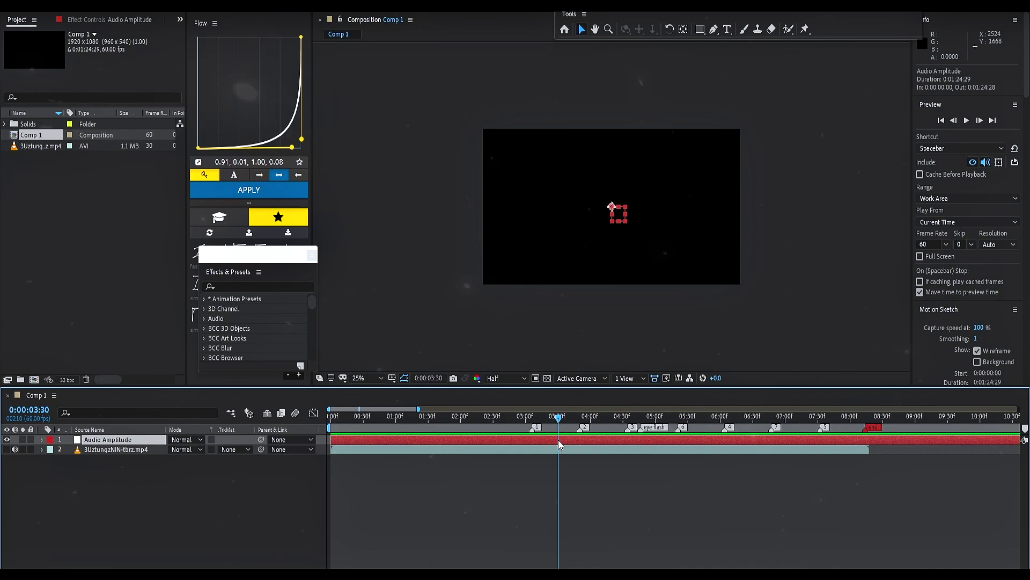
{"action": "key", "text": "Delete"}
- Try splitting the audio layer at marker 1 (0:00:03:06) and preview the composition
{"action": "left_click", "coordinate": [521, 440]}
{"action": "key", "text": "ctrl+shift+d"}
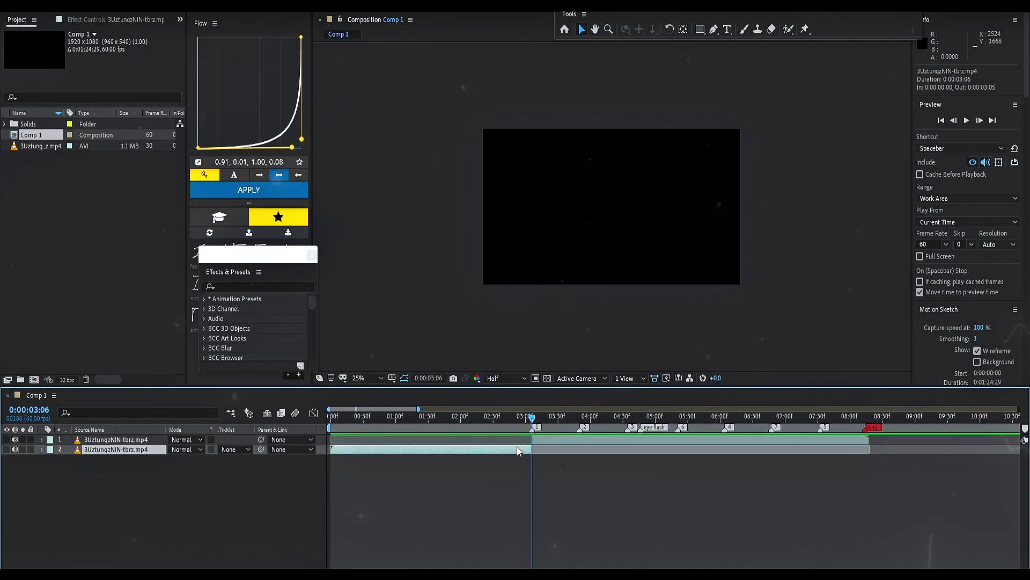
{"action": "key", "text": "space"}
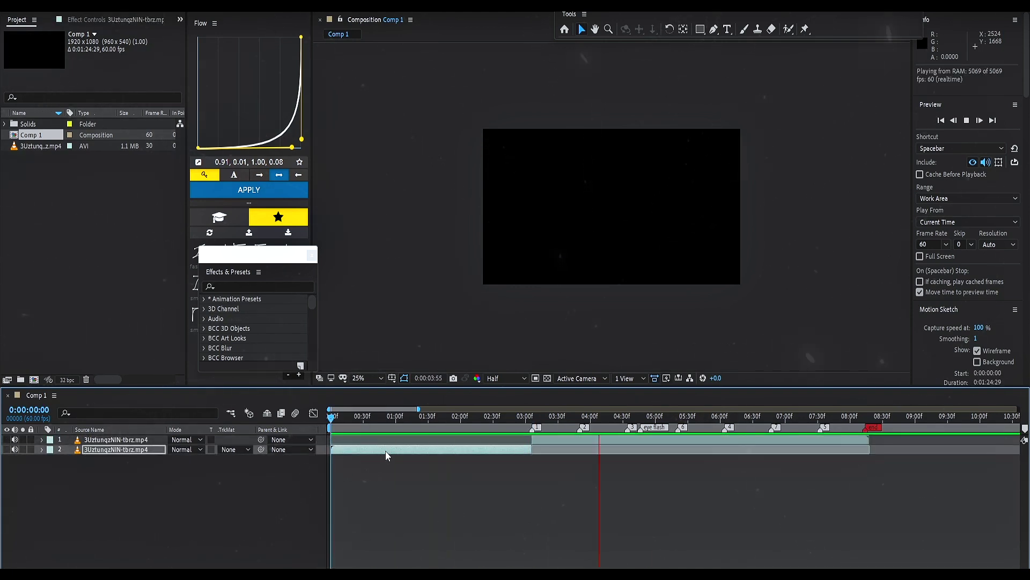
{"action": "key", "text": "F3"}
{"action": "key", "text": "space"}
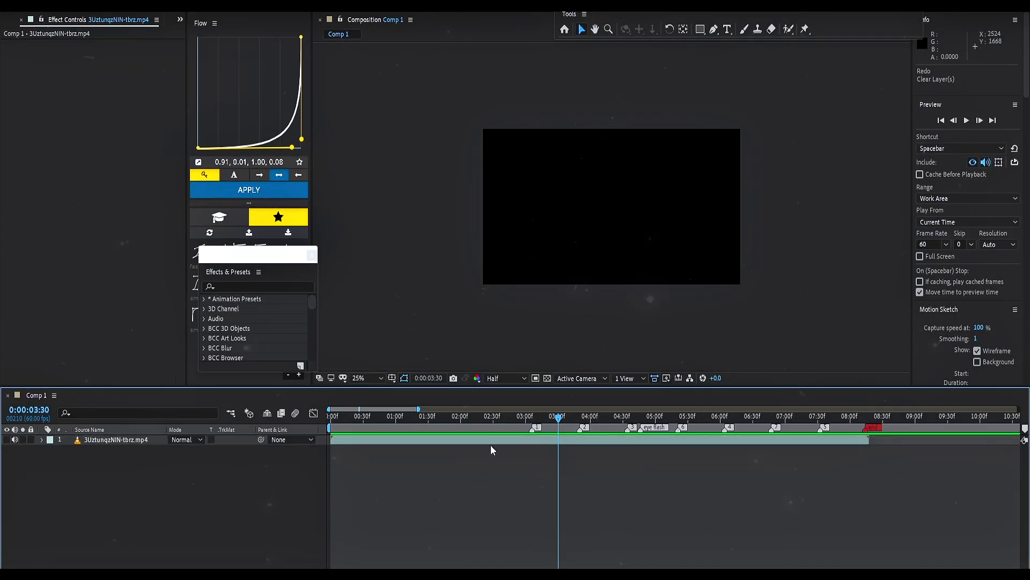
- Try placing the whole vermeil.avi clip in Comp 1 and remove that layer
{"action": "left_click_drag", "start_coordinate": [558, 416], "coordinate": [530, 452]}
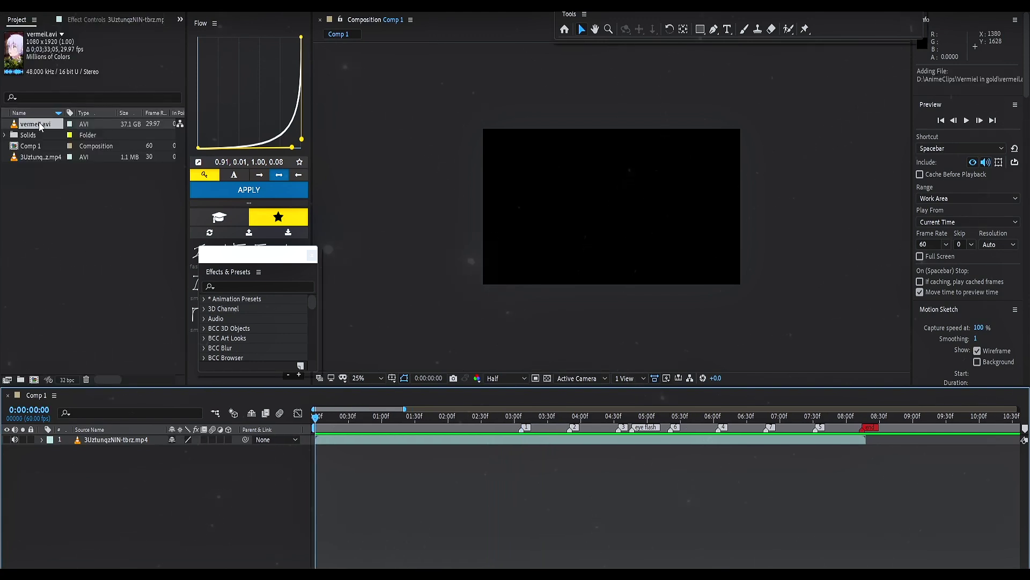
{"action": "left_click_drag", "start_coordinate": [38, 124], "coordinate": [488, 449]}
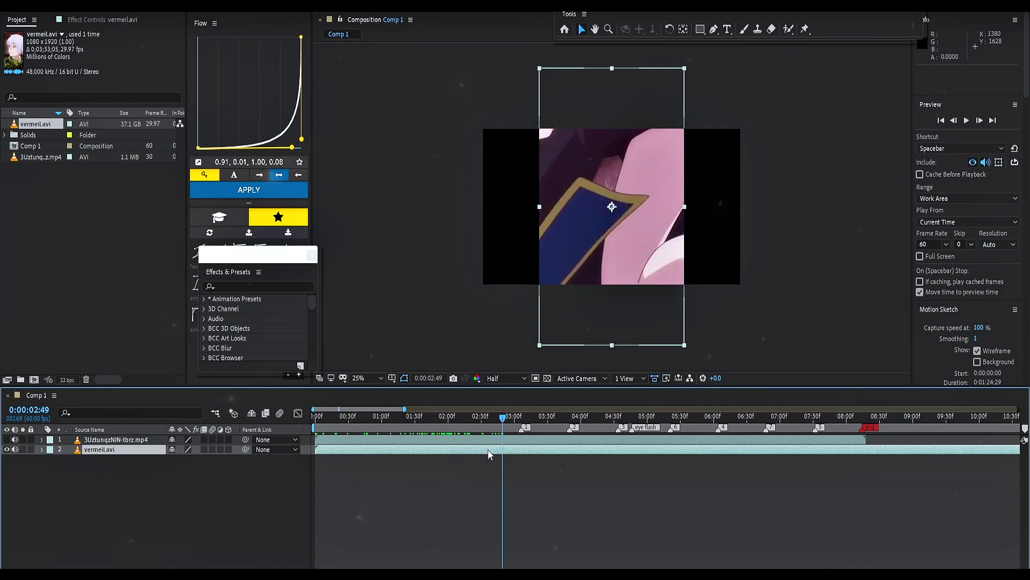
{"action": "key", "text": "Delete"}
- Trim the vermeil.avi footage to 0:00:04:26–0:00:09:10 and place that section above the audio layer in Comp 1
{"action": "double_click", "coordinate": [37, 124]}
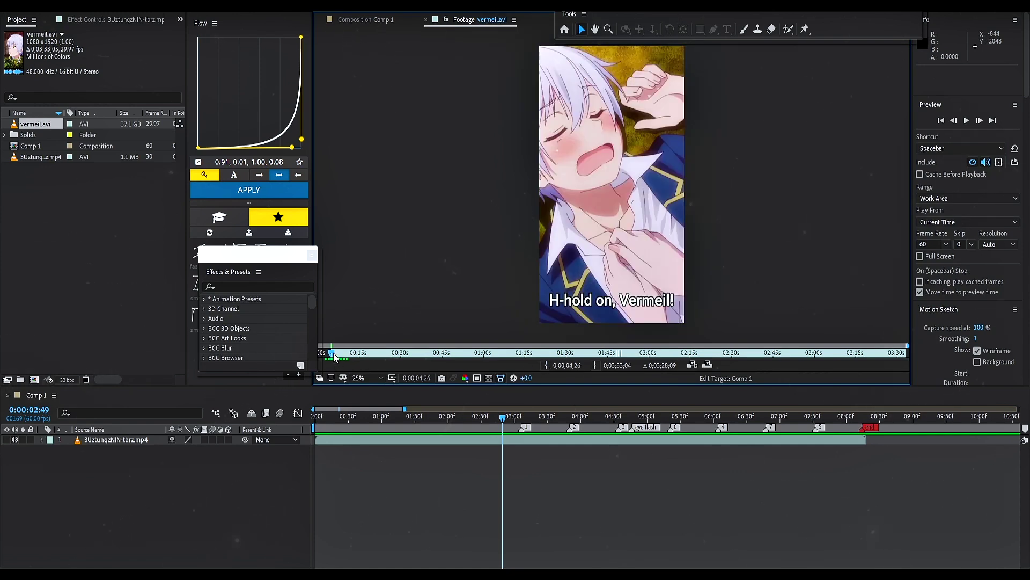
{"action": "left_click_drag", "start_coordinate": [333, 352], "coordinate": [345, 353]}
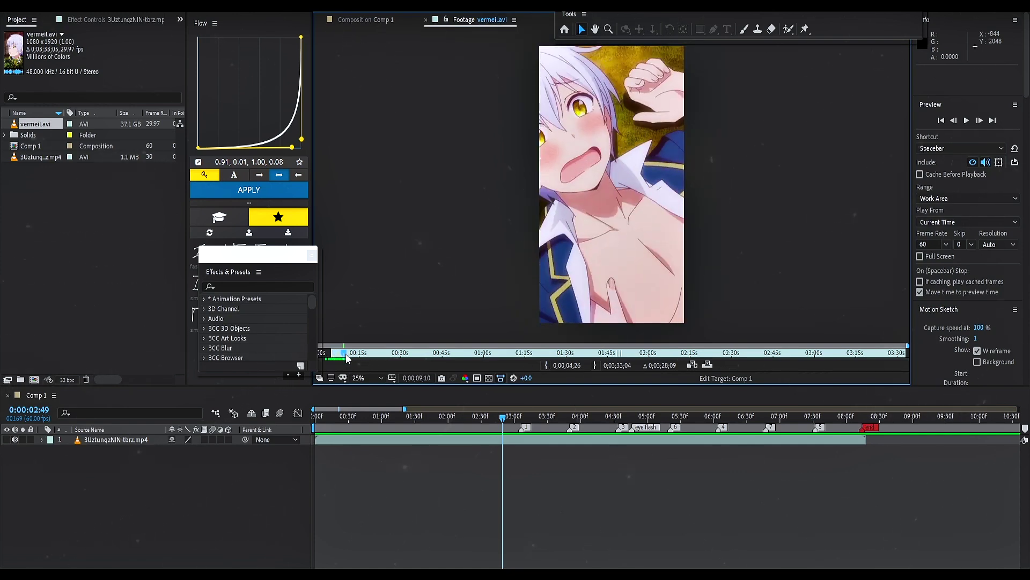
{"action": "left_click", "coordinate": [596, 365]}
{"action": "left_click_drag", "start_coordinate": [54, 125], "coordinate": [363, 459]}
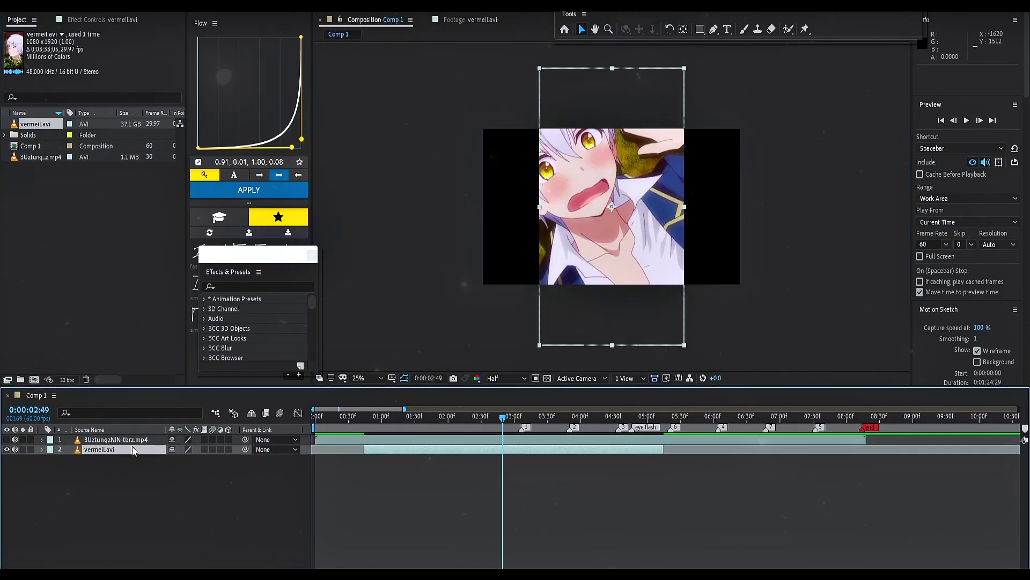
{"action": "left_click_drag", "start_coordinate": [133, 449], "coordinate": [435, 436]}
- Add a second trimmed section of vermeil.avi starting at 0:00:05:06, and shift the first clip earlier to end at marker 1
{"action": "left_click_drag", "start_coordinate": [378, 417], "coordinate": [581, 425]}
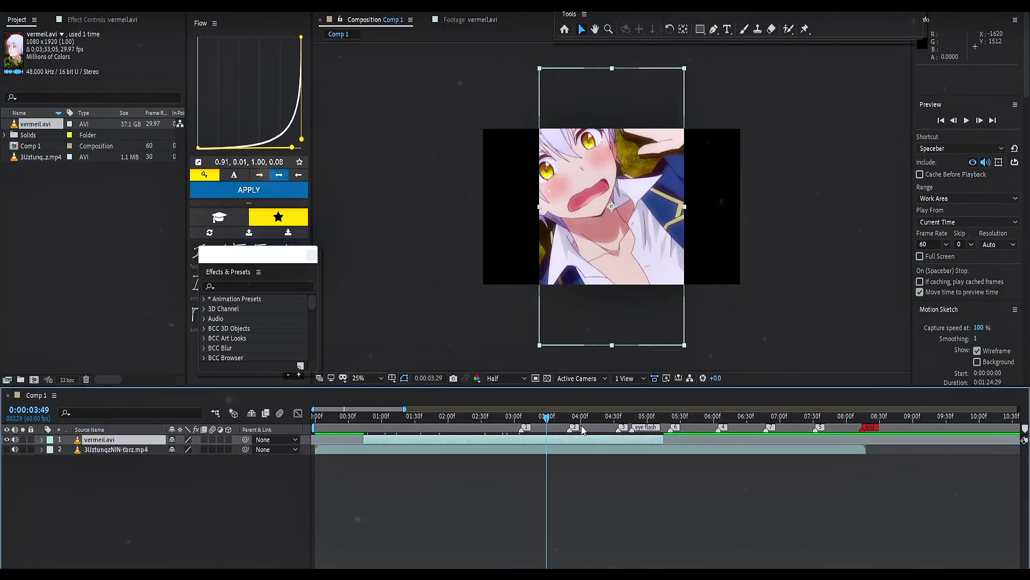
{"action": "left_click", "coordinate": [470, 19]}
{"action": "left_click_drag", "start_coordinate": [338, 356], "coordinate": [401, 353]}
{"action": "left_click_drag", "start_coordinate": [612, 183], "coordinate": [666, 439]}
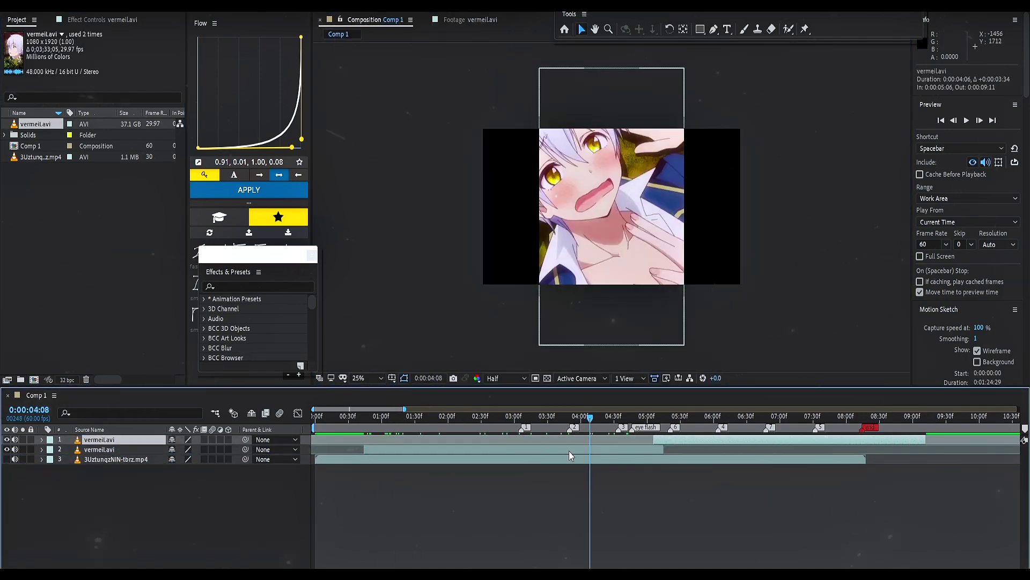
{"action": "left_click_drag", "start_coordinate": [506, 449], "coordinate": [360, 455]}
- Change Comp 1's frame size to 1080 px wide by 1920 px high
{"action": "left_click_drag", "start_coordinate": [450, 417], "coordinate": [348, 417]}
{"action": "right_click", "coordinate": [421, 205]}
{"action": "left_click", "coordinate": [463, 230]}
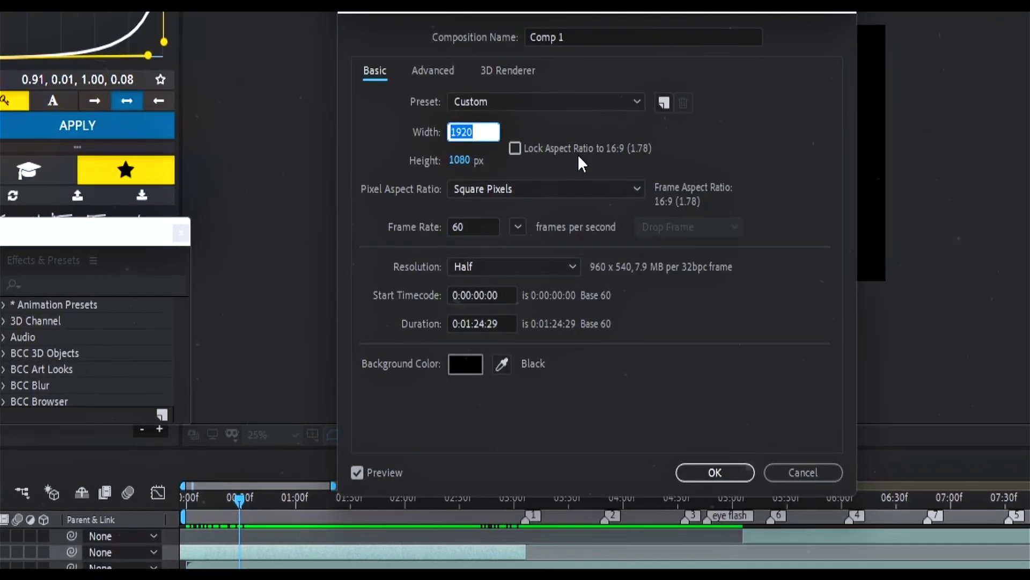
{"action": "type", "text": "1080"}
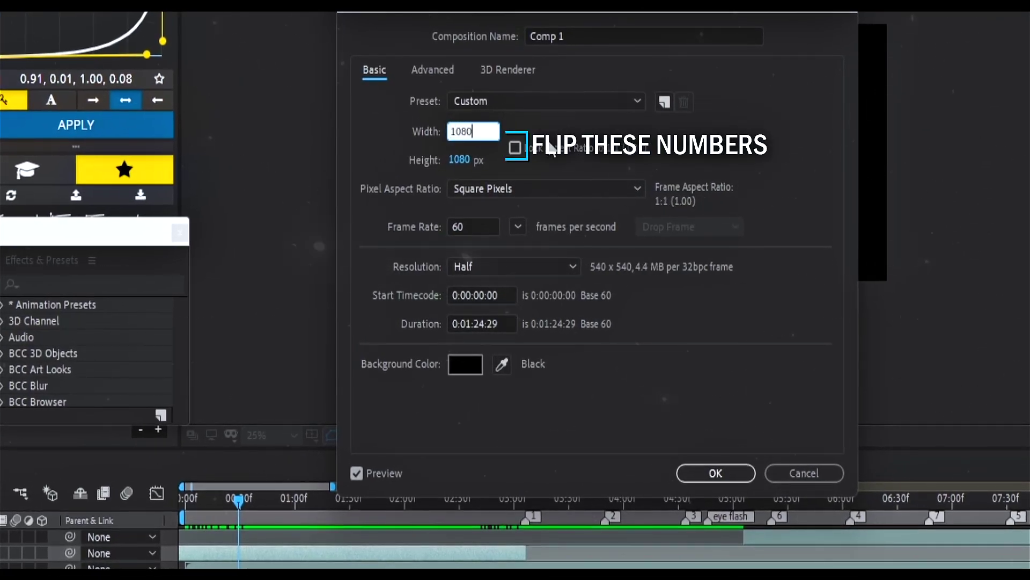
{"action": "left_click", "coordinate": [465, 162]}
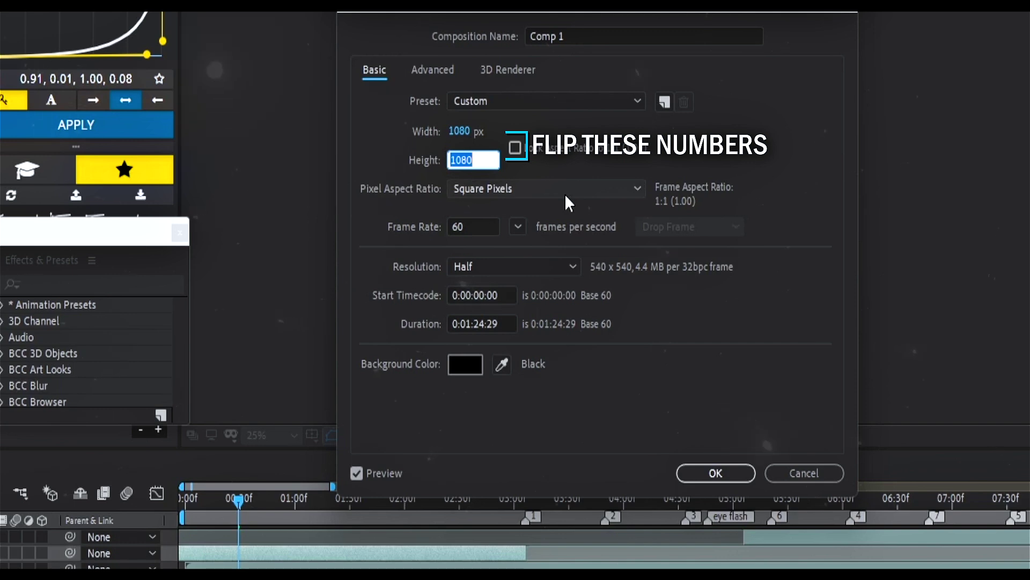
{"action": "type", "text": "1920"}
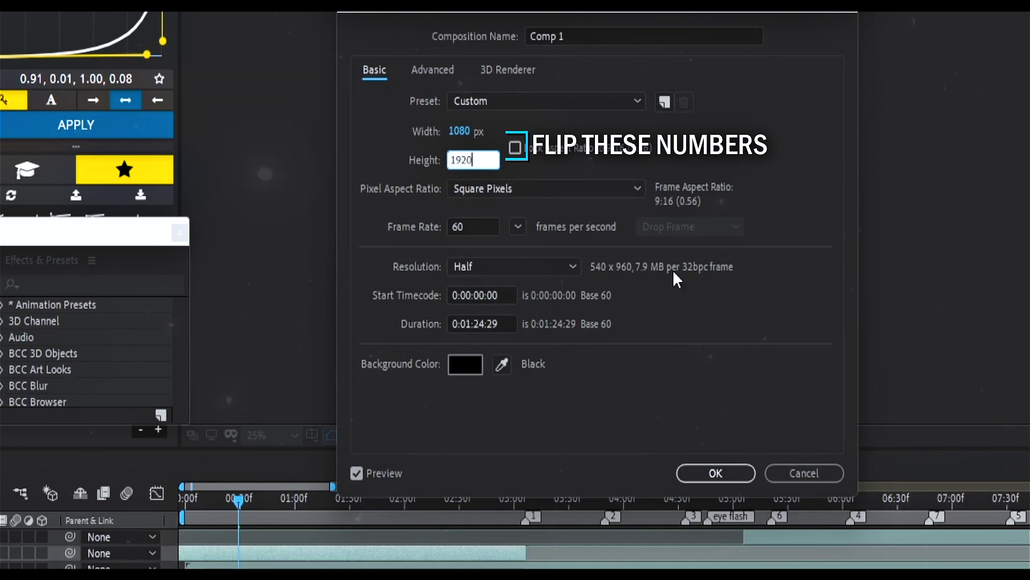
{"action": "left_click", "coordinate": [707, 476]}
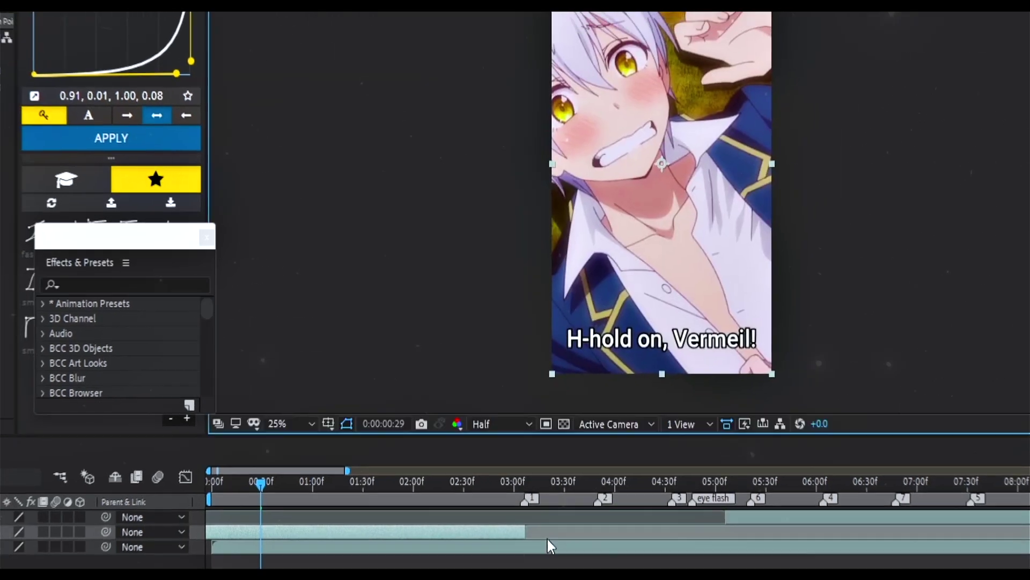
- Start the second vermeil.avi clip at marker 1 (0:00:03:06), and end both the clip and the work area at 0:00:06:31
{"action": "key", "text": "Home"}
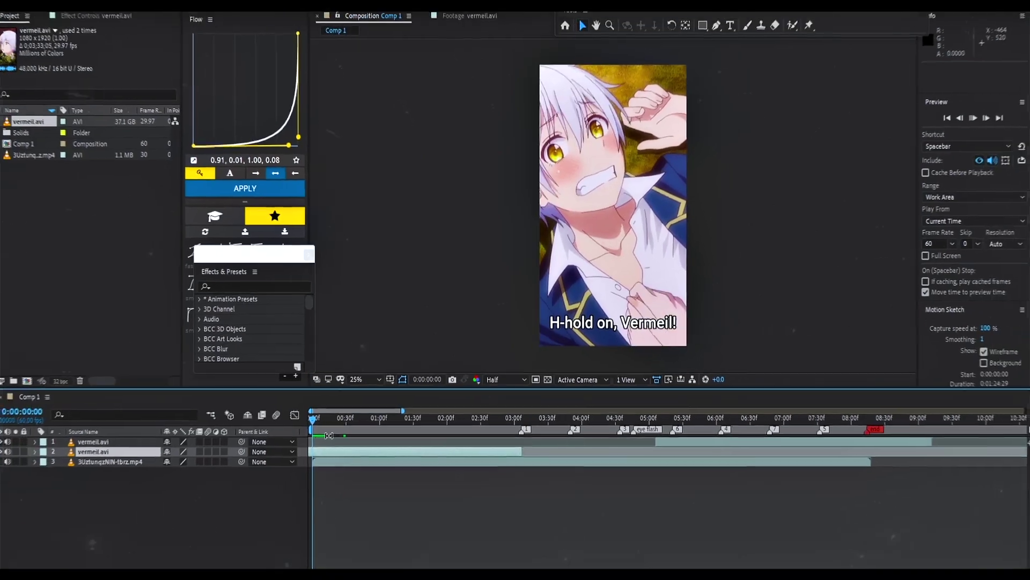
{"action": "key", "text": "o"}
{"action": "left_click_drag", "start_coordinate": [686, 457], "coordinate": [502, 477]}
{"action": "key", "text": "alt+bracketleft"}
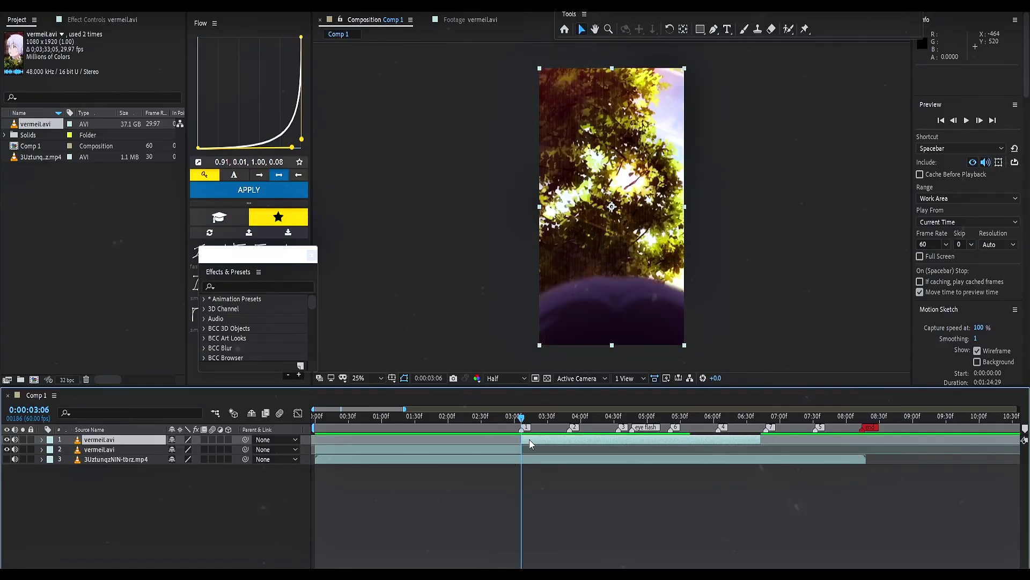
{"action": "left_click_drag", "start_coordinate": [523, 439], "coordinate": [751, 441]}
{"action": "key", "text": "n"}
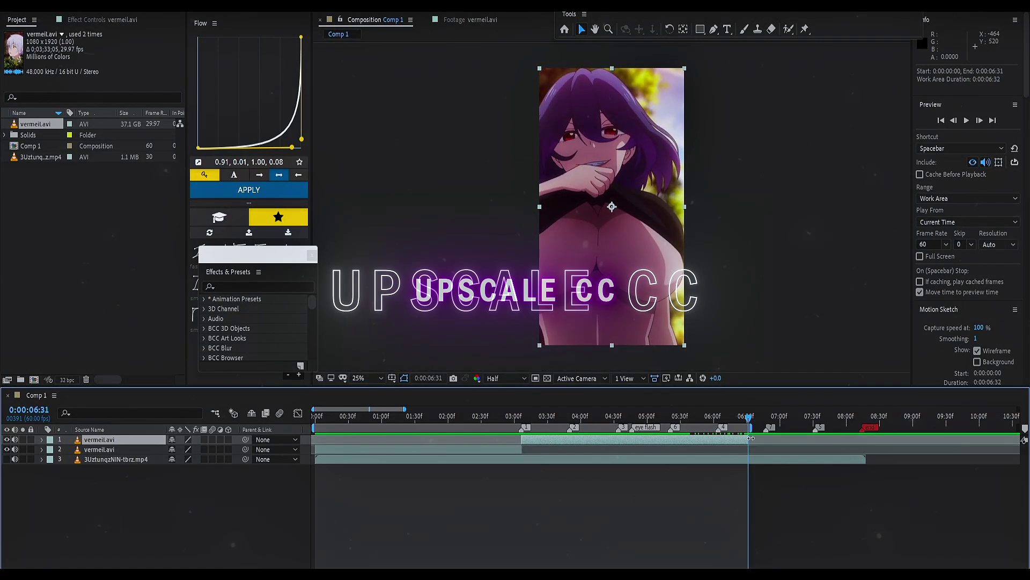
- Add an adjustment layer above the clips, starting at the beginning of the composition
{"action": "key", "text": "Home"}
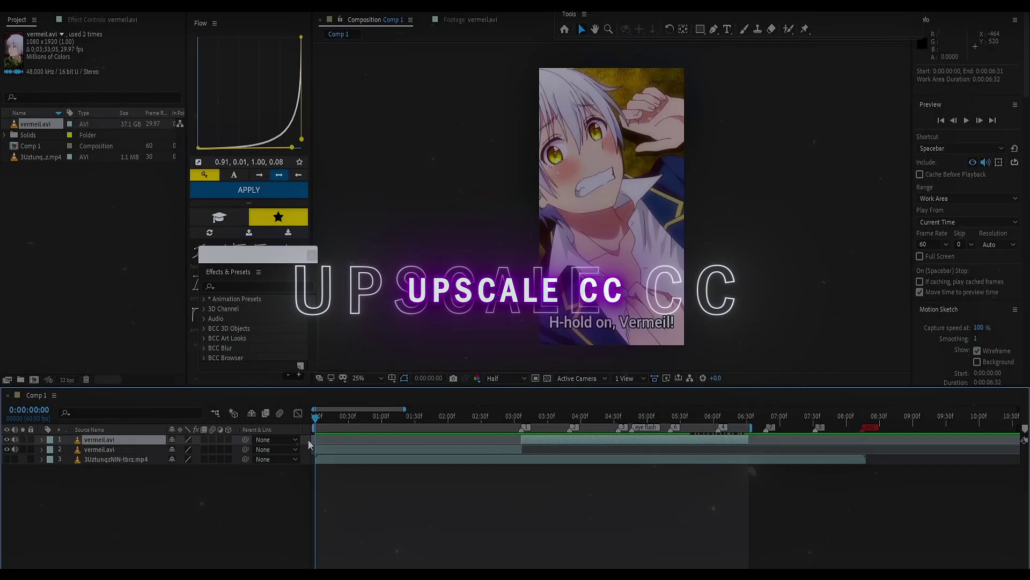
{"action": "right_click", "coordinate": [310, 440]}
{"action": "mouse_move", "coordinate": [357, 452]}
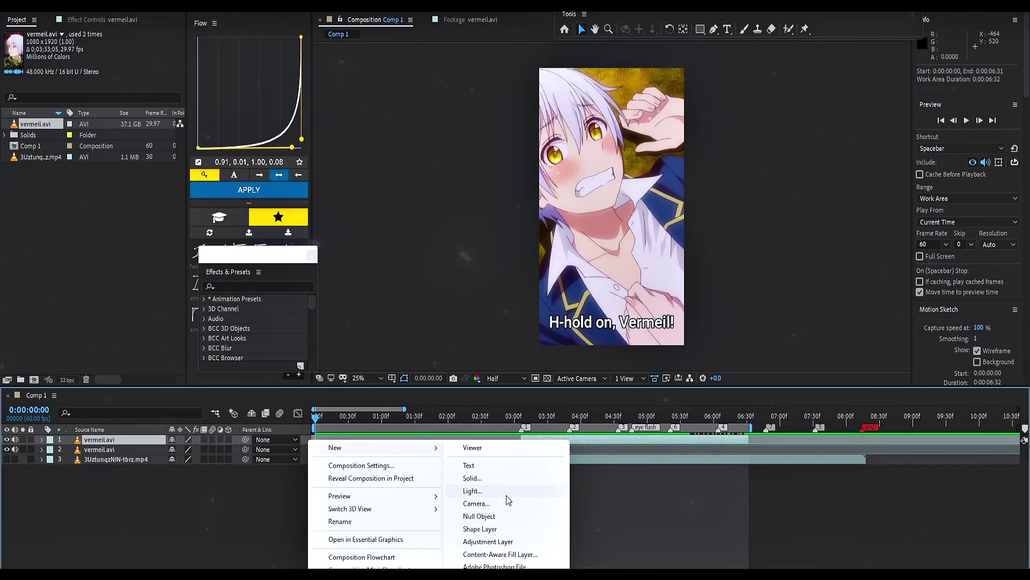
{"action": "left_click", "coordinate": [488, 541]}
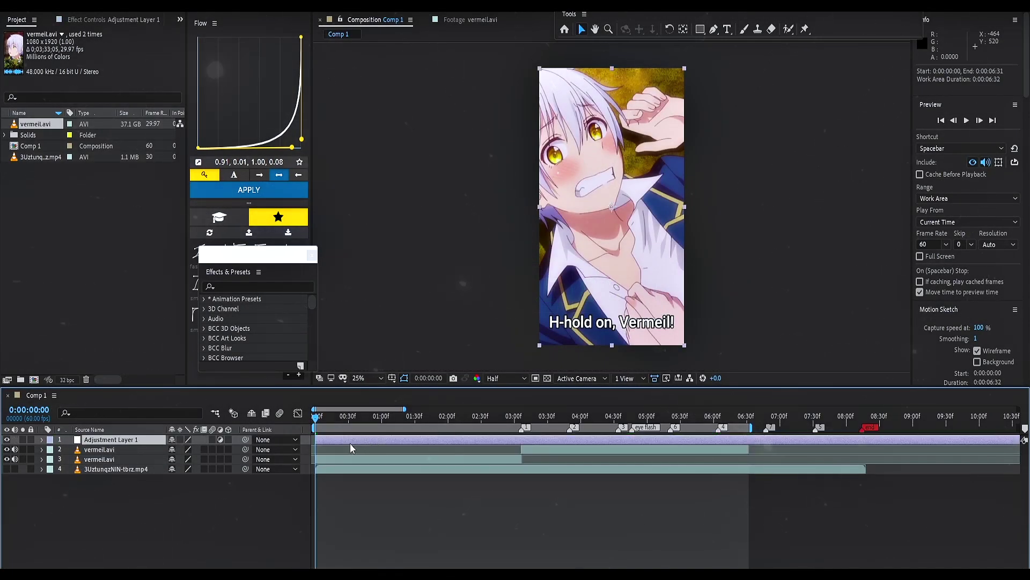
- Add the Sharpen effect to the adjustment layer
{"action": "key", "text": "ctrl+space"}
{"action": "type", "text": "sha"}
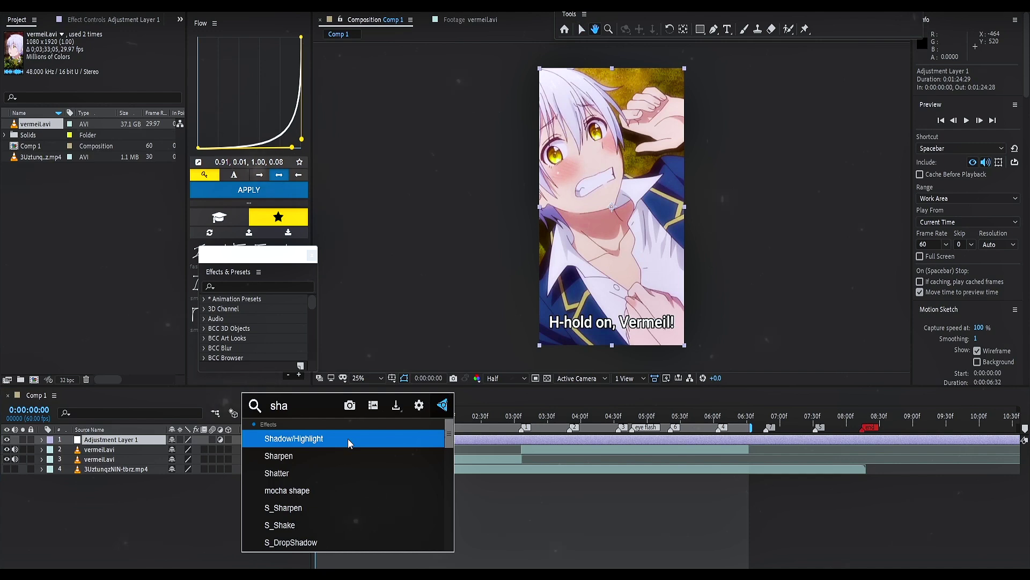
{"action": "left_click", "coordinate": [325, 450]}
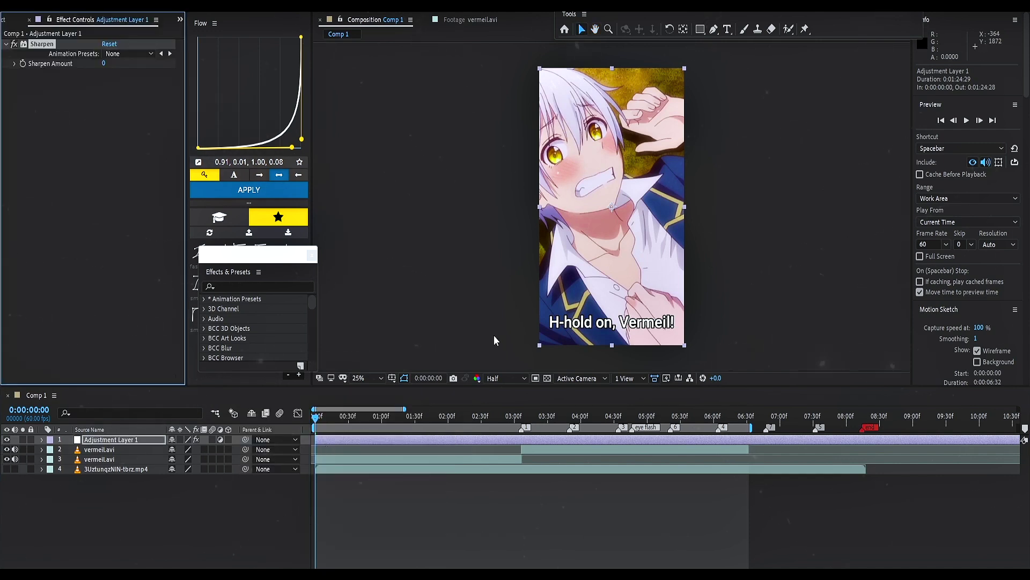
- Set the composition preview to 50% magnification and Full resolution, with the character's face in view
{"action": "key", "text": "period"}
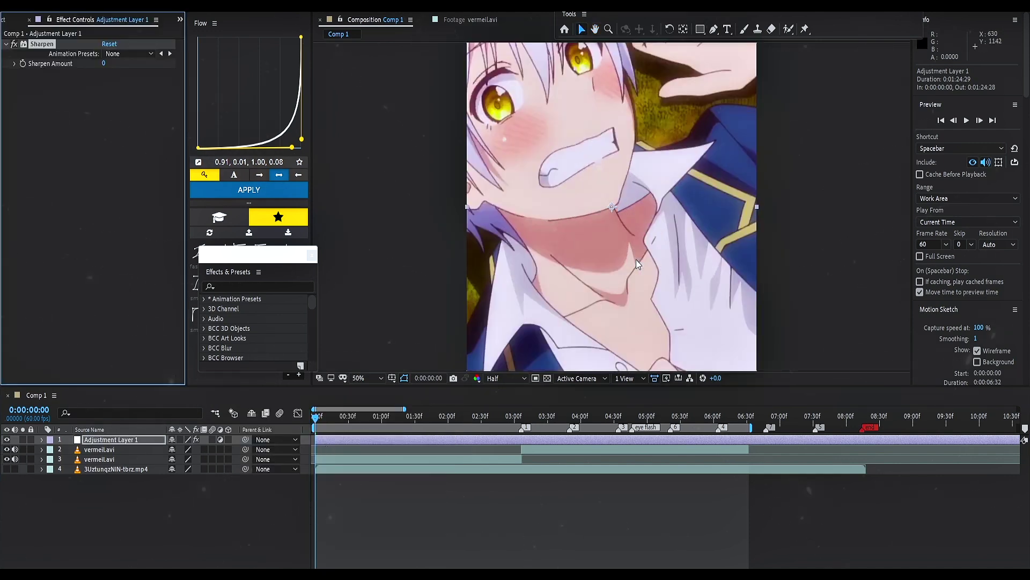
{"action": "left_click", "coordinate": [492, 378]}
{"action": "left_click", "coordinate": [499, 403]}
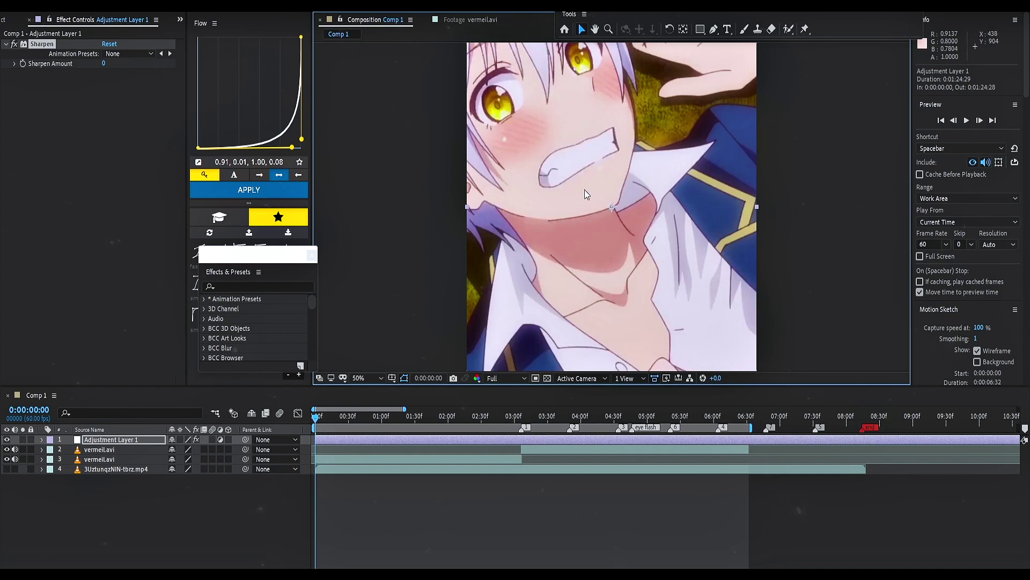
{"action": "key", "text": "h"}
{"action": "left_click_drag", "start_coordinate": [581, 177], "coordinate": [562, 294]}
{"action": "key", "text": "v"}
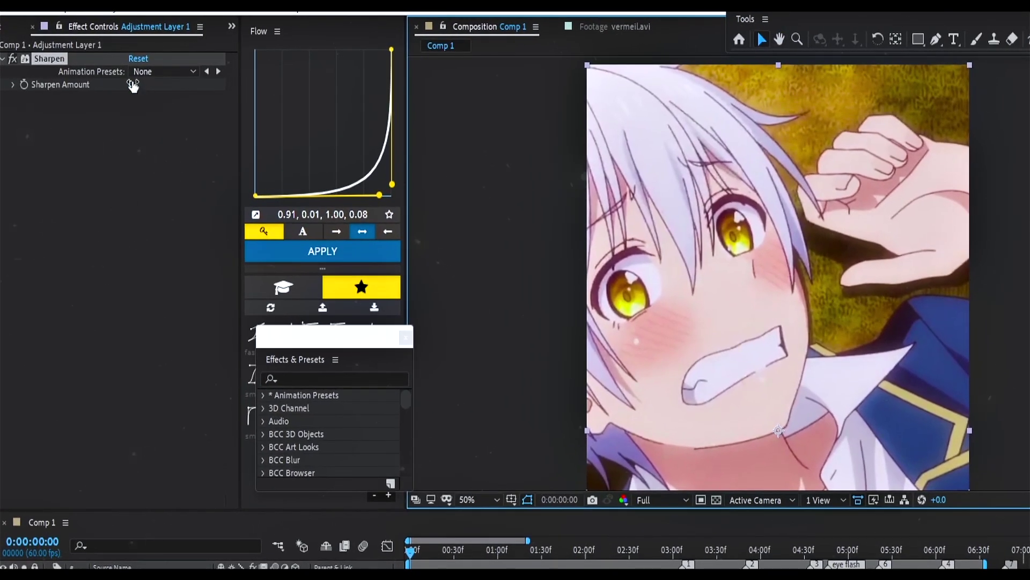
- Set the Sharpen effect's Sharpen Amount to 25
{"action": "left_click", "coordinate": [132, 85]}
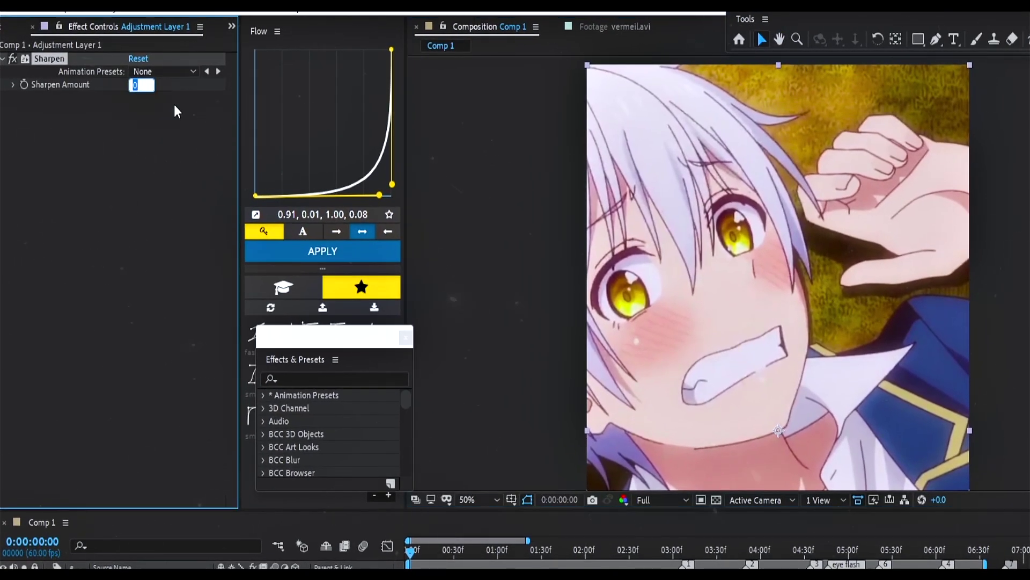
{"action": "type", "text": "25"}
{"action": "left_click", "coordinate": [138, 123]}
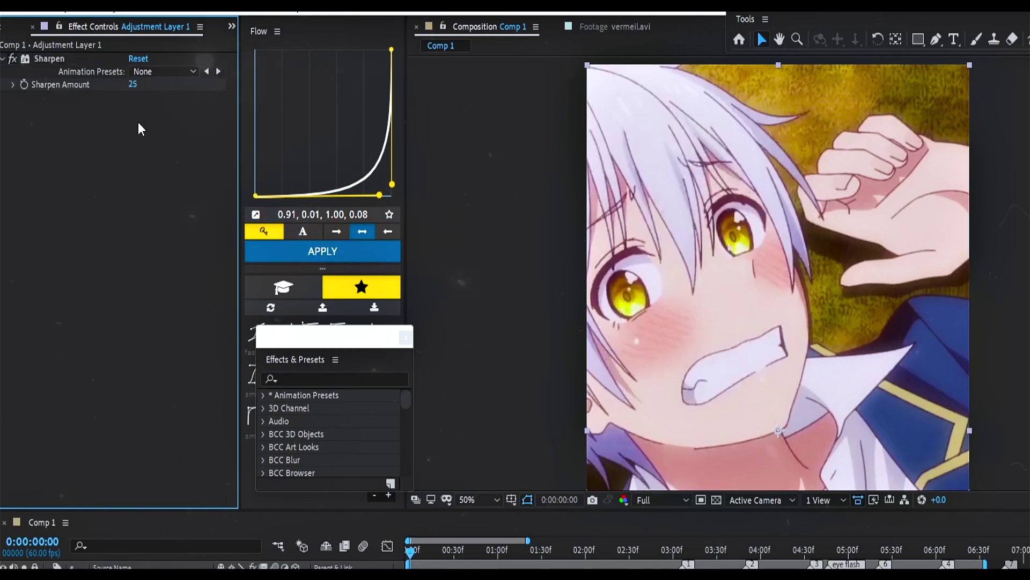
- Add the Unsharp Mask effect to the adjustment layer with an Amount of 60 and a Radius of 25
{"action": "key", "text": "ctrl+space"}
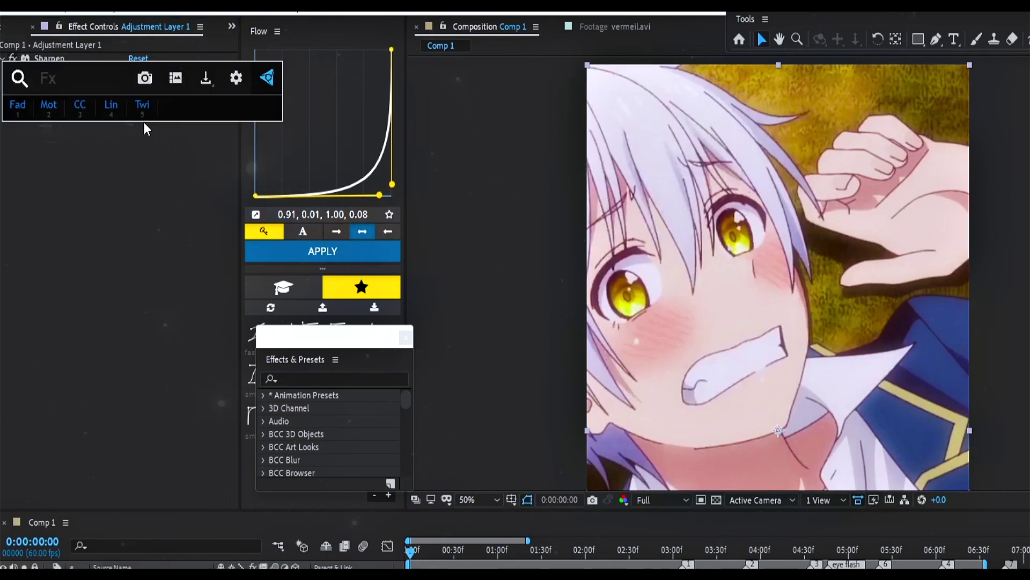
{"action": "type", "text": "unshar"}
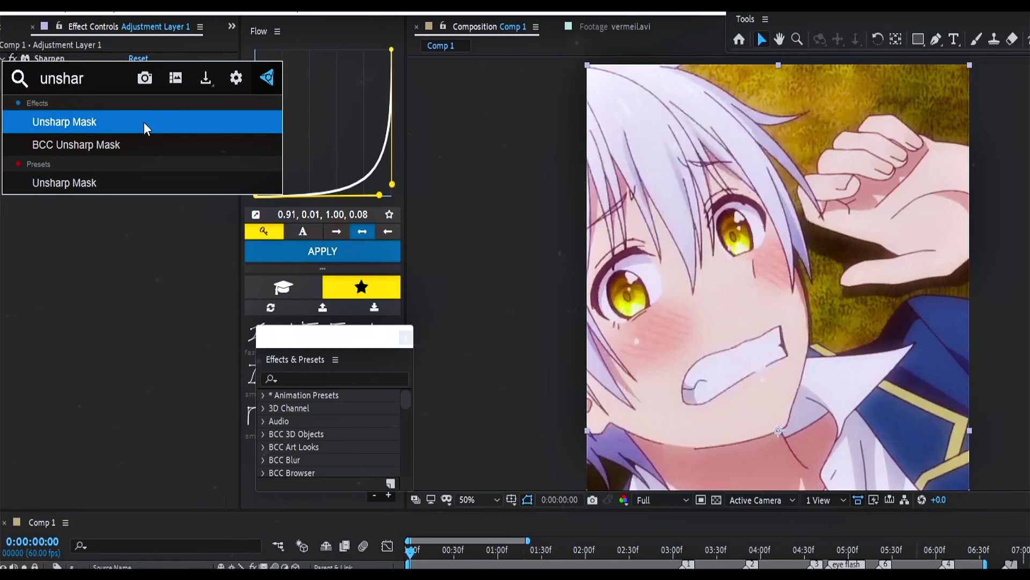
{"action": "left_click", "coordinate": [144, 121]}
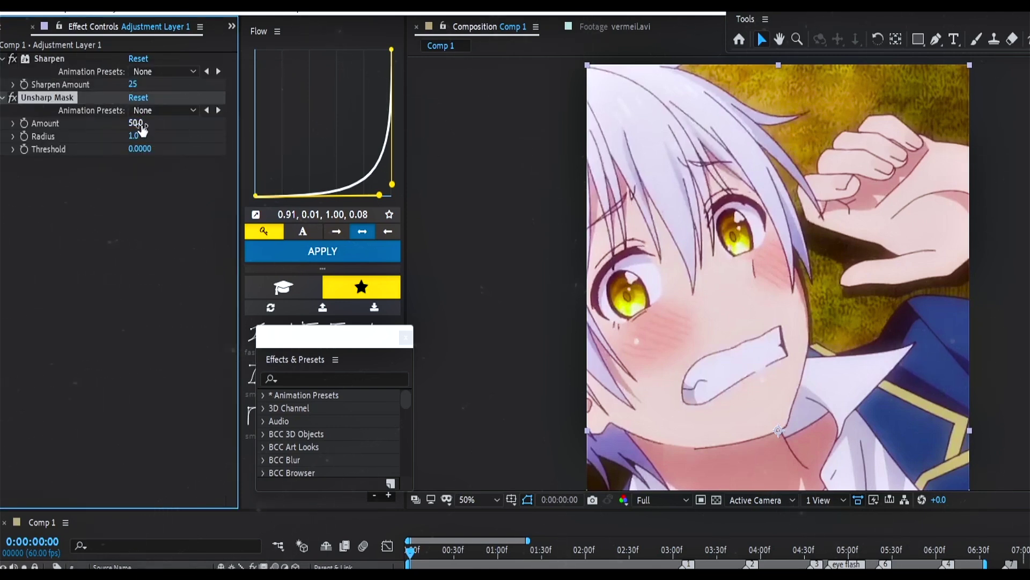
{"action": "left_click_drag", "start_coordinate": [149, 125], "coordinate": [140, 131]}
{"action": "type", "text": "60"}
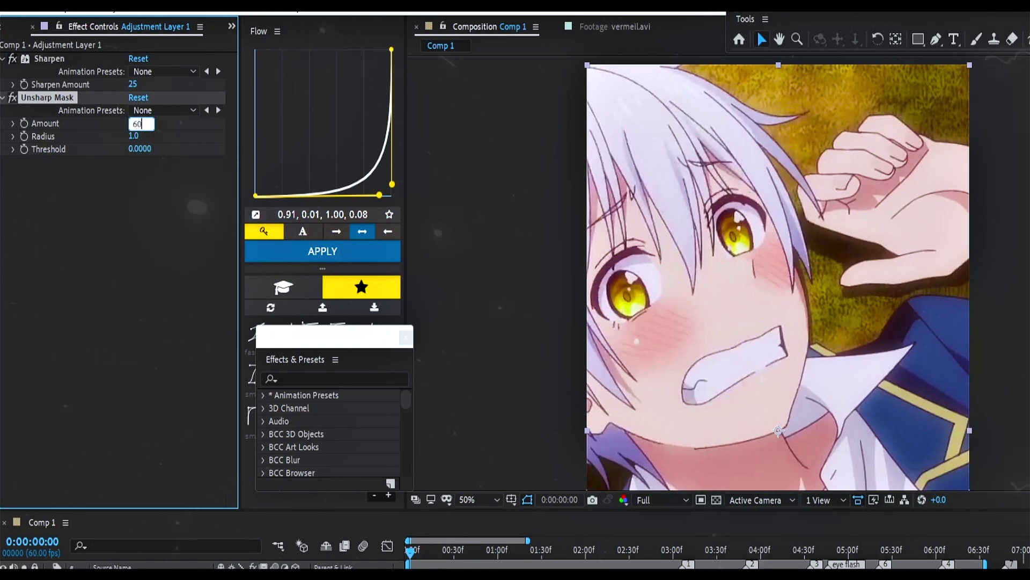
{"action": "left_click", "coordinate": [129, 188]}
{"action": "left_click", "coordinate": [134, 137]}
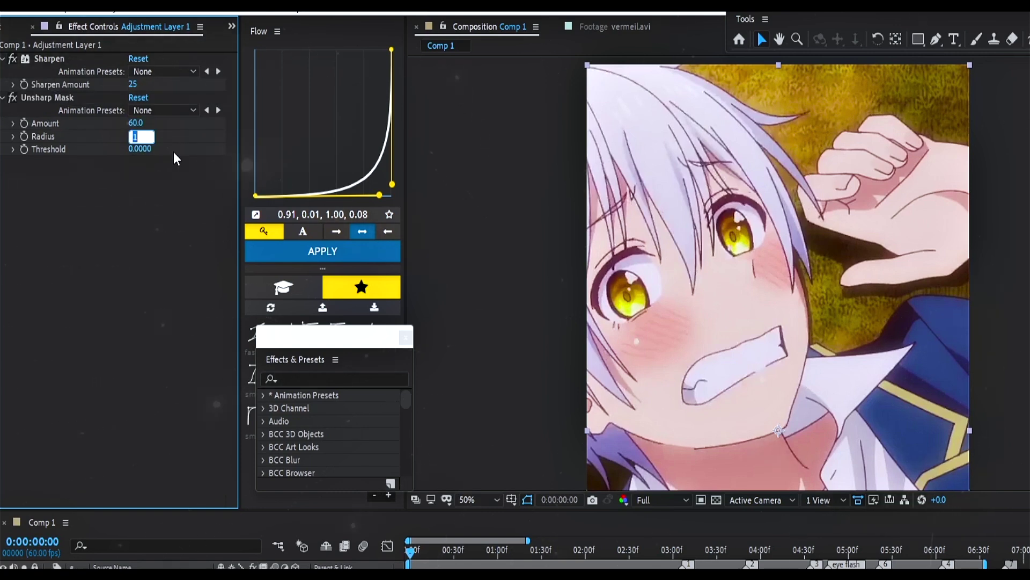
{"action": "type", "text": "25"}
{"action": "left_click", "coordinate": [158, 190]}
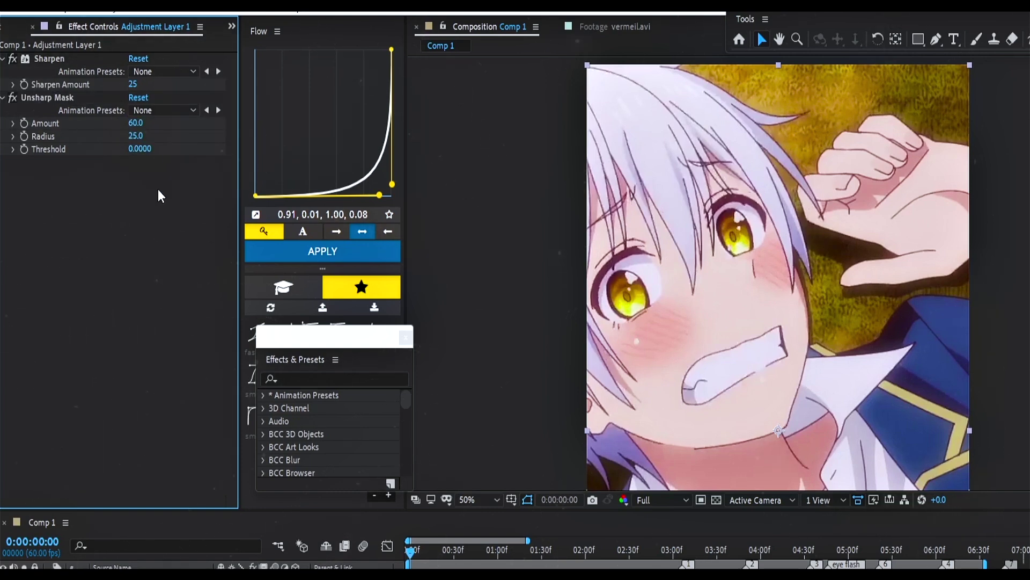
- Send Comp 1 to the Adobe Media Encoder queue for export
{"action": "key", "text": "comma"}
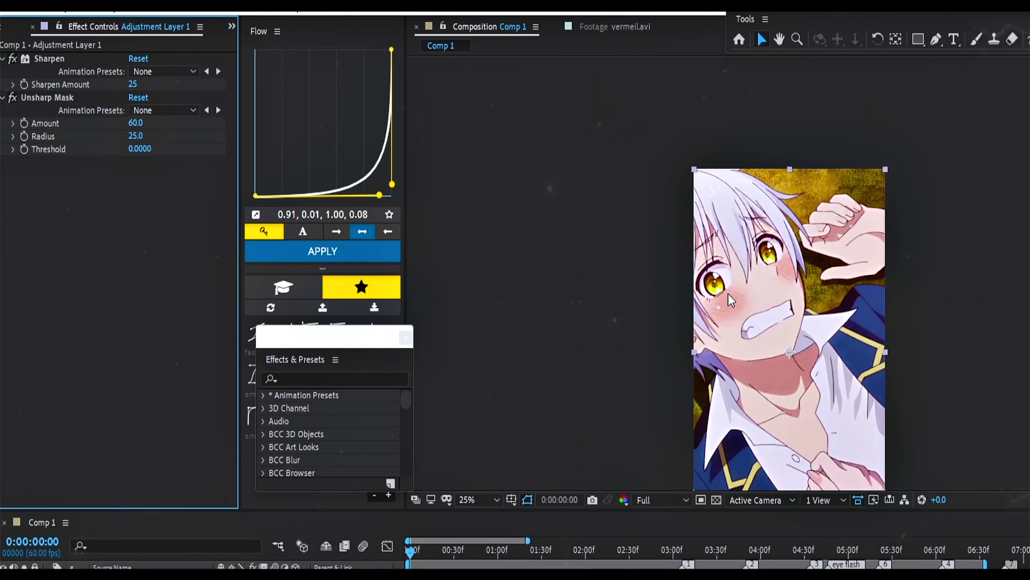
{"action": "key", "text": "period"}
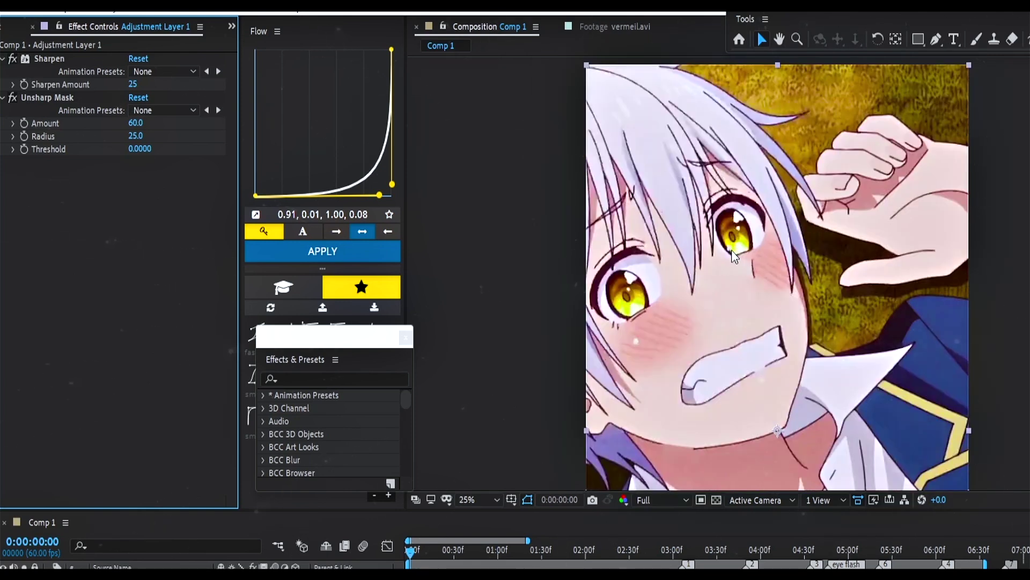
{"action": "key", "text": "comma"}
{"action": "scroll", "coordinate": [760, 286], "scroll_direction": "up", "scroll_amount": 1}
{"action": "left_click_drag", "start_coordinate": [815, 301], "coordinate": [771, 232]}
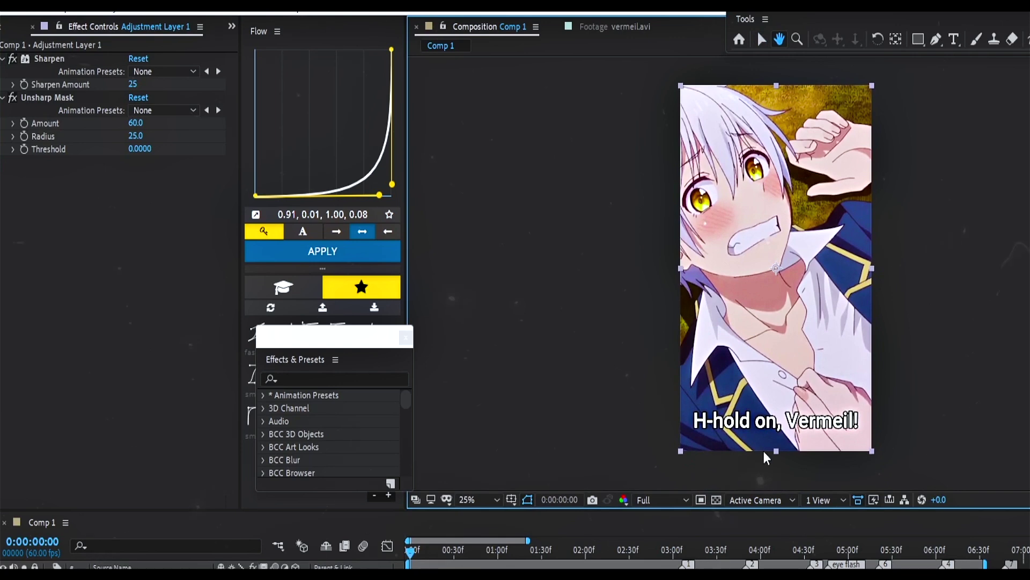
{"action": "left_click", "coordinate": [7, 16]}
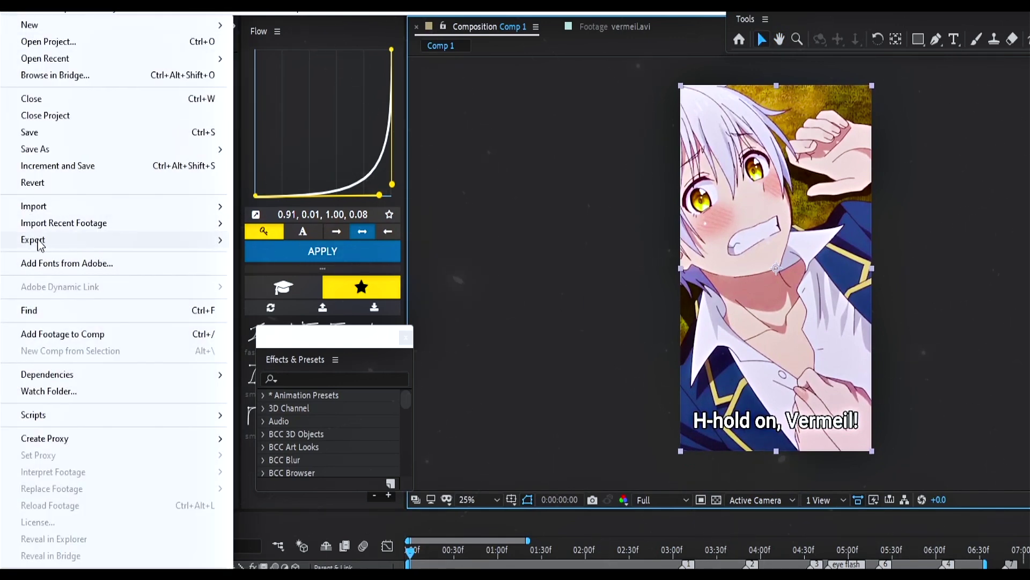
{"action": "mouse_move", "coordinate": [50, 246]}
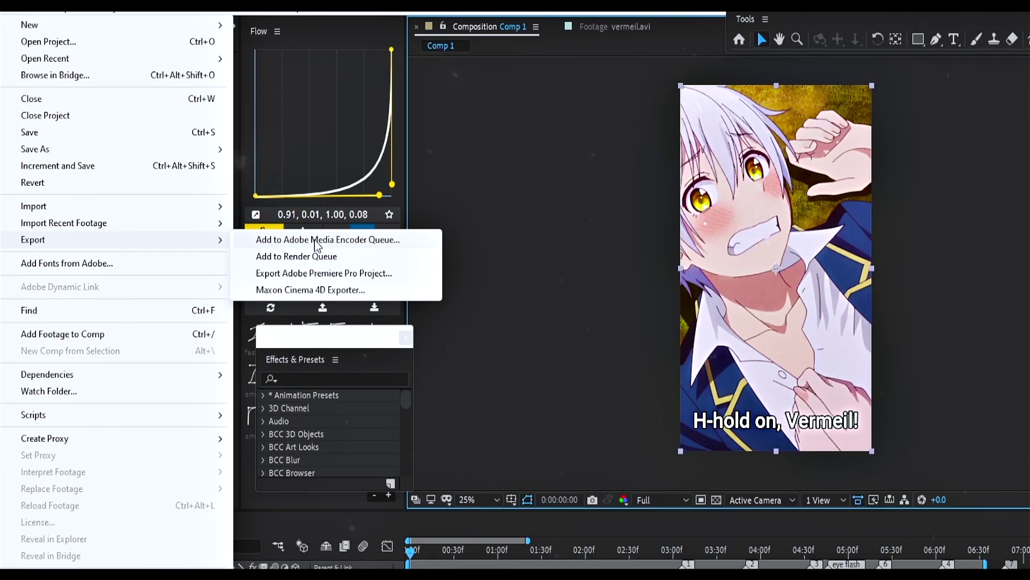
{"action": "left_click", "coordinate": [341, 241]}
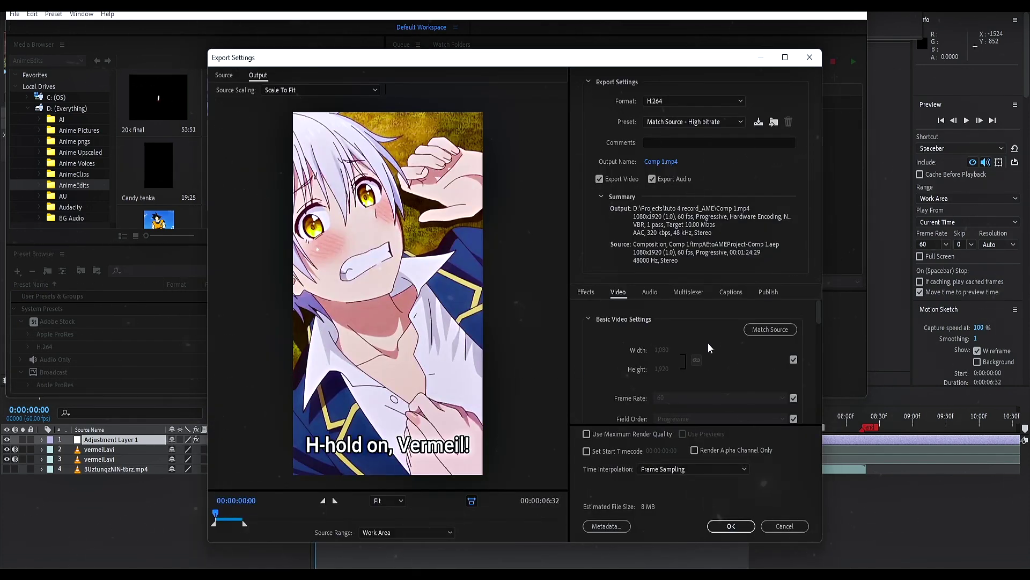
- Enable Render at Maximum Depth for the video export, and switch audio export off and back on
{"action": "scroll", "coordinate": [720, 344], "scroll_direction": "down", "scroll_amount": 4}
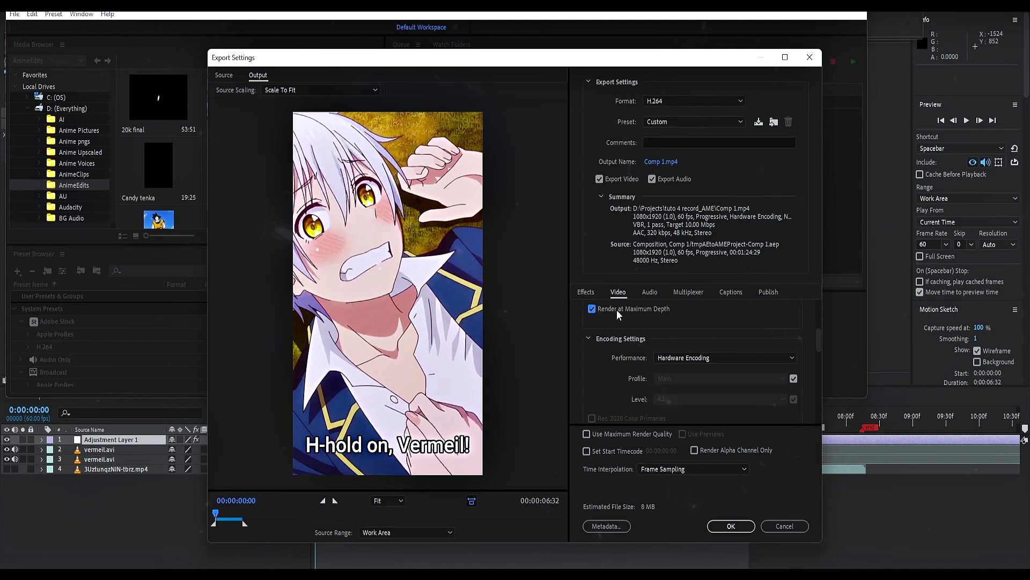
{"action": "left_click", "coordinate": [652, 179]}
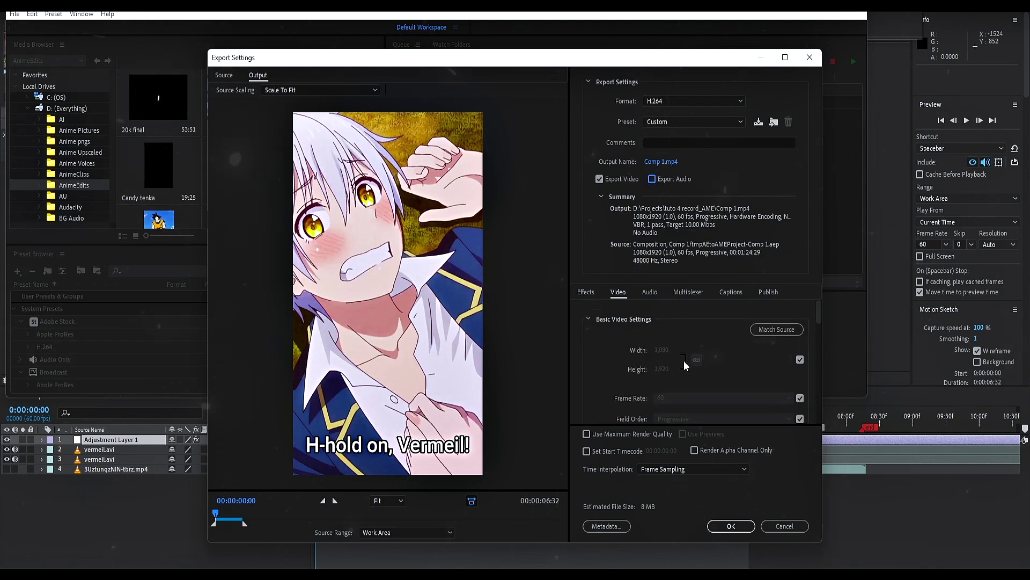
{"action": "key", "text": "ctrl+z"}
- Set the export's target bitrate to 50 Mbps and enable Use Maximum Render Quality
{"action": "scroll", "coordinate": [636, 363], "scroll_direction": "down", "scroll_amount": 3}
{"action": "scroll", "coordinate": [693, 356], "scroll_direction": "down", "scroll_amount": 5}
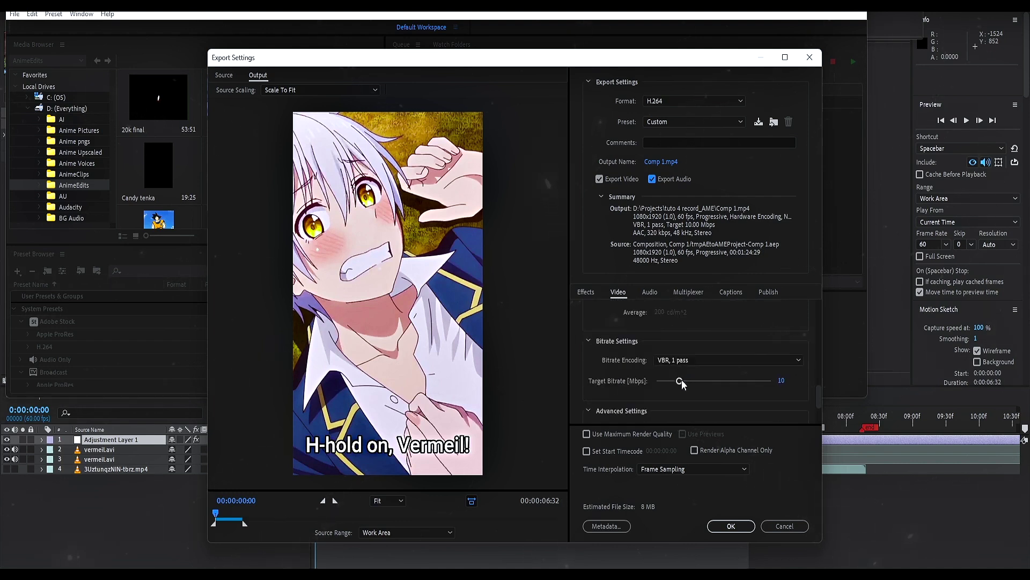
{"action": "left_click_drag", "start_coordinate": [679, 381], "coordinate": [765, 381]}
{"action": "scroll", "coordinate": [638, 400], "scroll_direction": "down", "scroll_amount": 3}
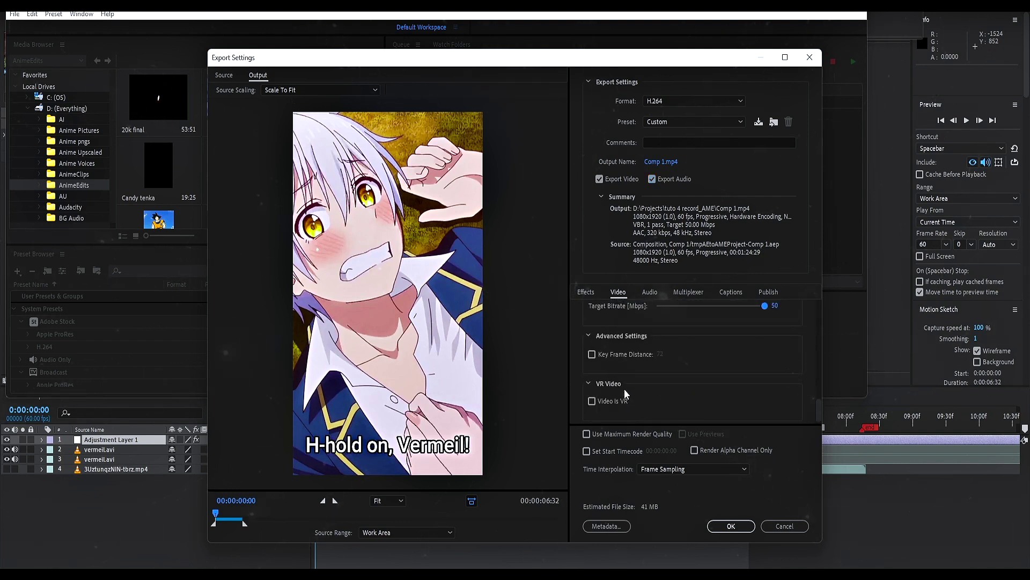
{"action": "left_click", "coordinate": [586, 434]}
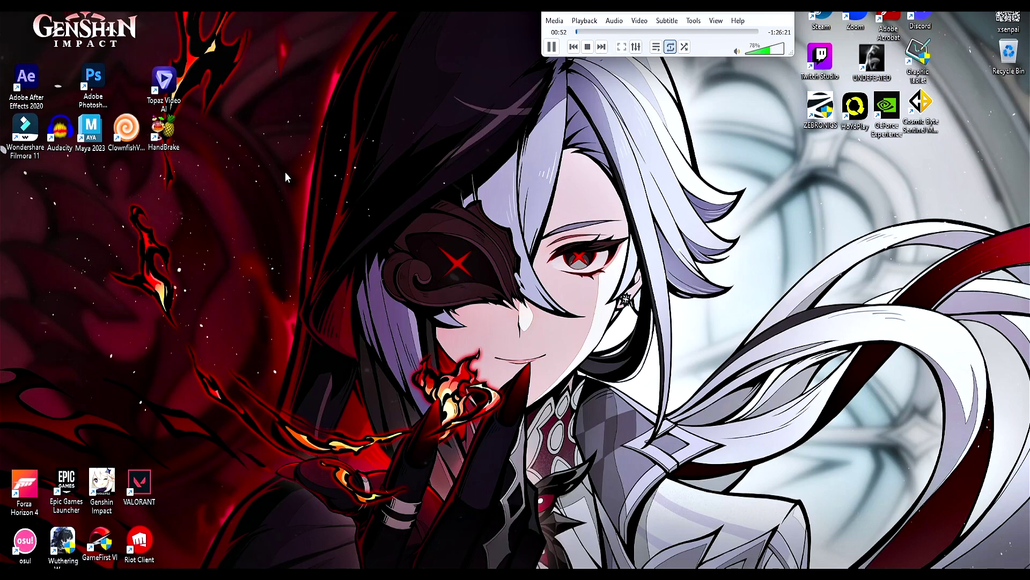
- Switch to Topaz Video AI and import the exported Comp 1 video from the tutorial 5 folder
{"action": "left_click", "coordinate": [165, 81]}
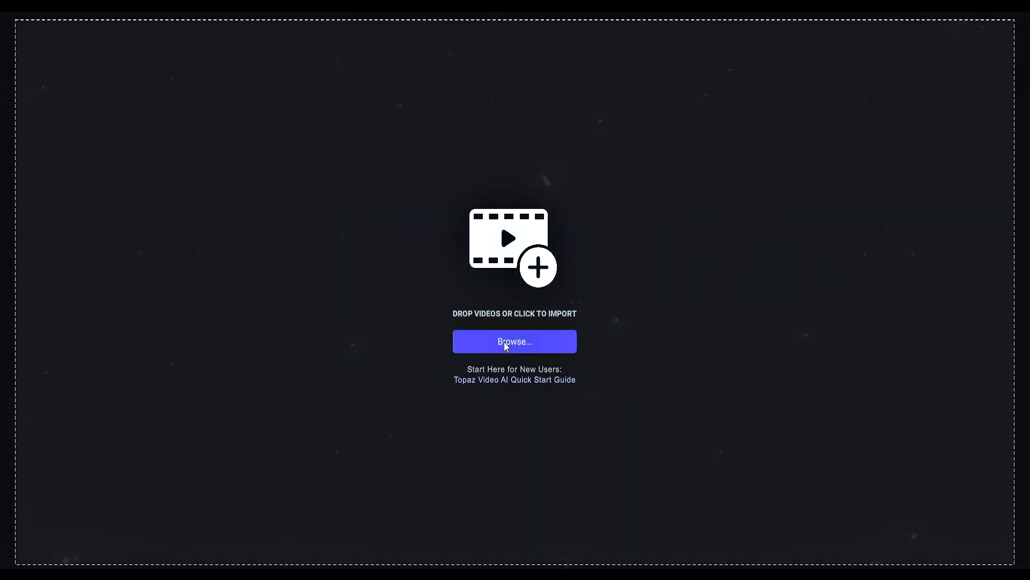
{"action": "left_click", "coordinate": [504, 341]}
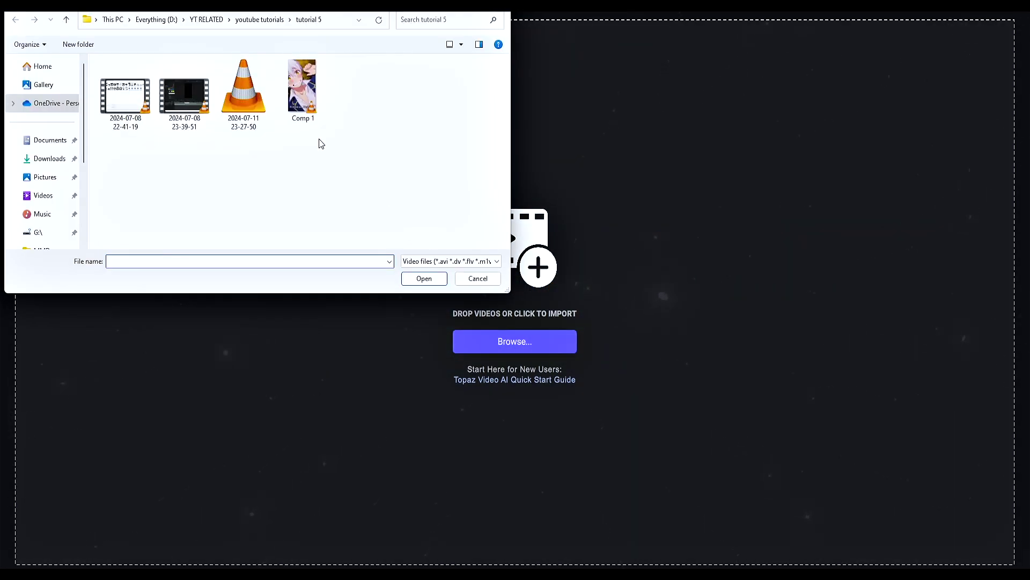
{"action": "left_click", "coordinate": [303, 91]}
{"action": "left_click", "coordinate": [424, 278]}
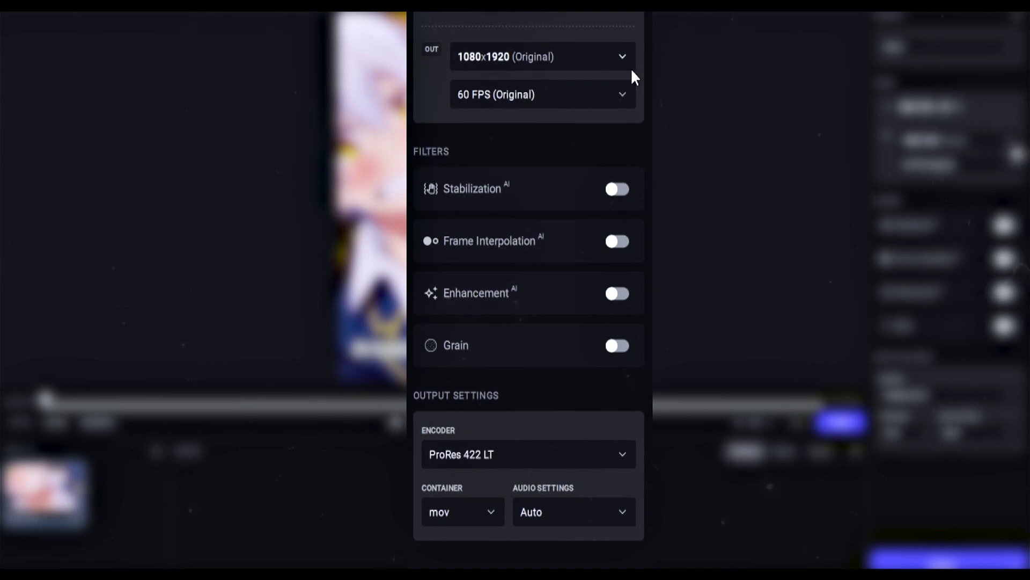
- Set the output resolution to 3840x2160 (4K), keeping Letterbox/Pillarbox framing and the original 60 FPS
{"action": "left_click", "coordinate": [630, 66]}
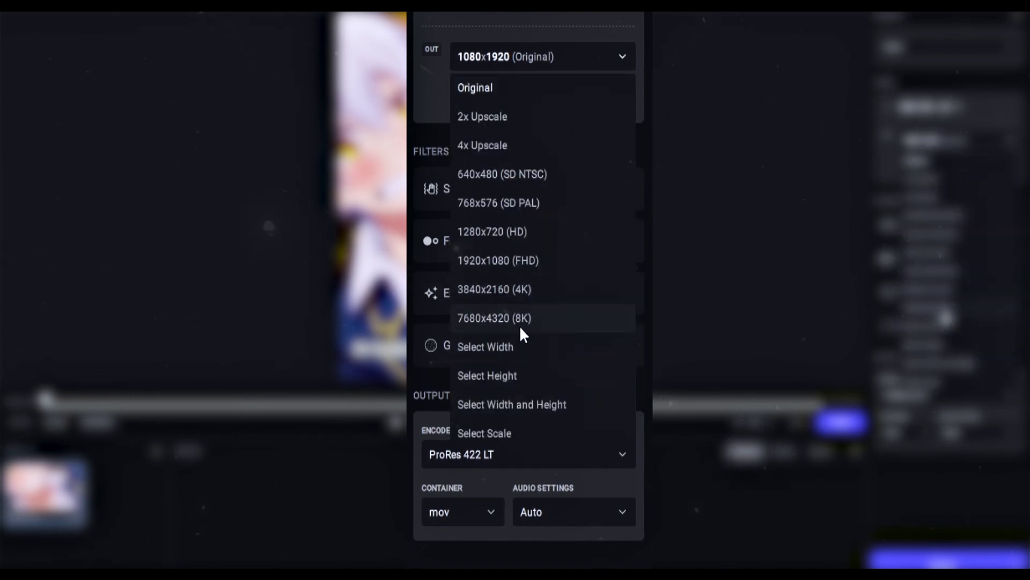
{"action": "left_click", "coordinate": [530, 289]}
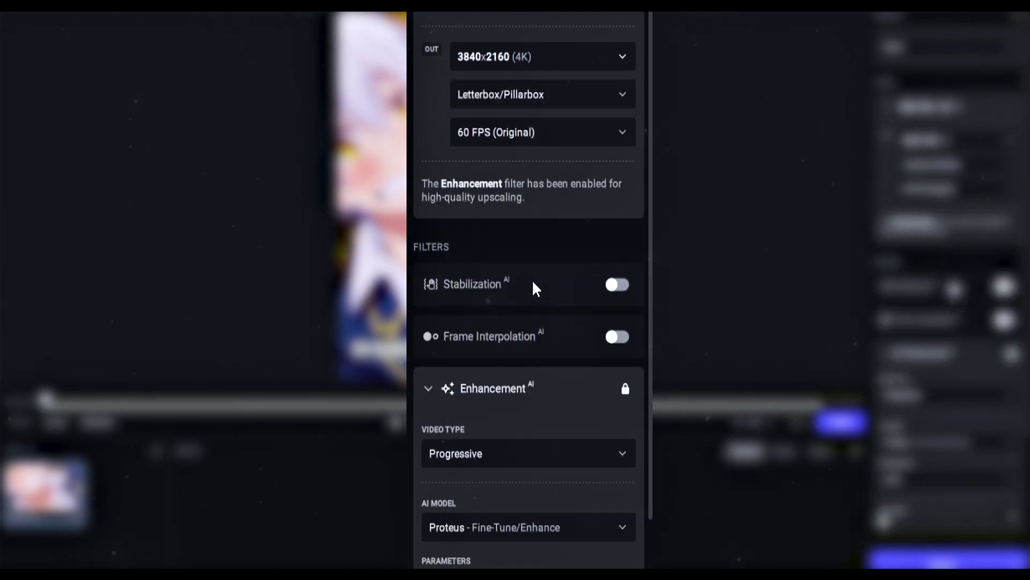
{"action": "left_click", "coordinate": [631, 104]}
{"action": "left_click", "coordinate": [615, 93]}
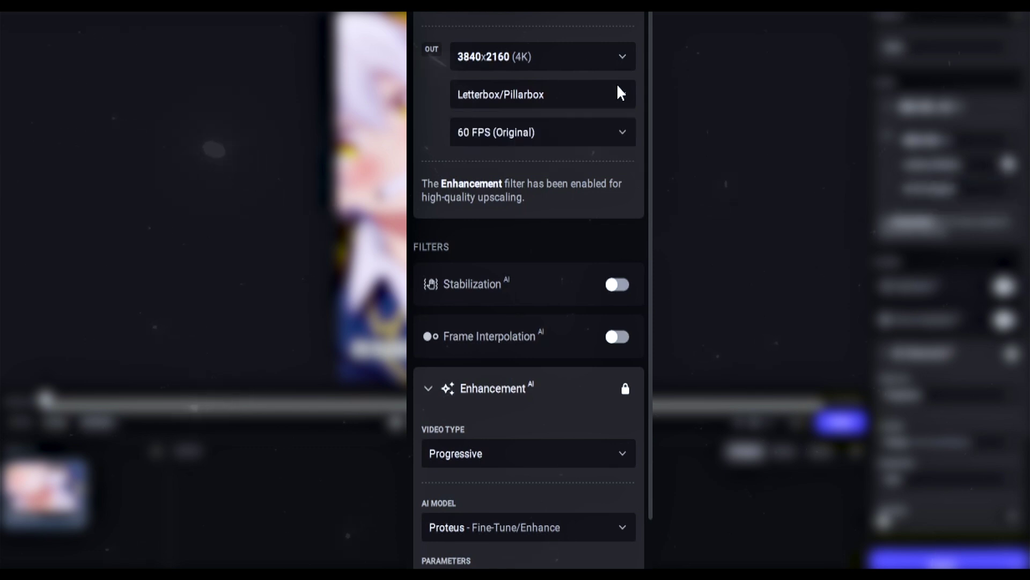
{"action": "left_click", "coordinate": [609, 132]}
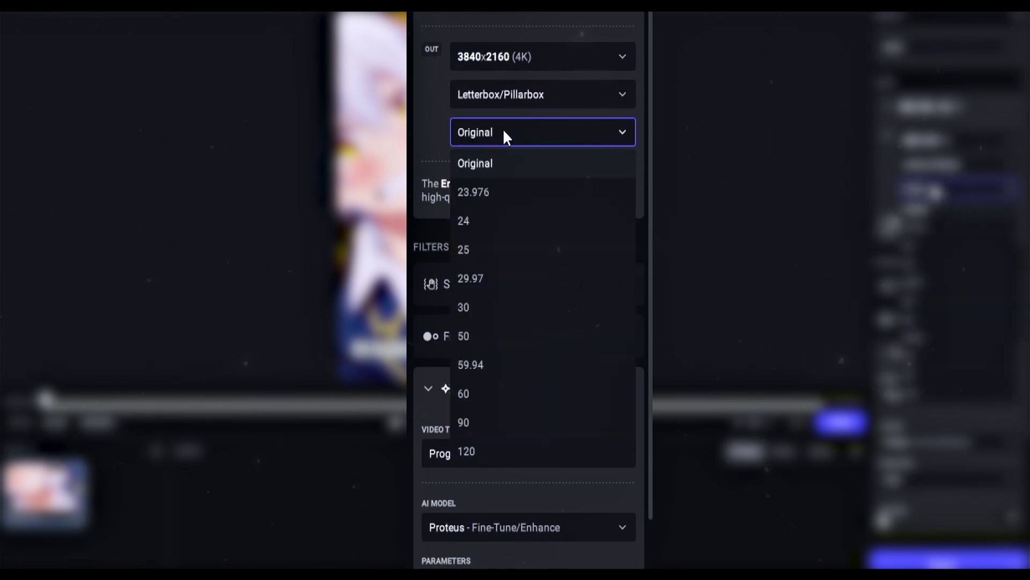
{"action": "left_click", "coordinate": [623, 133]}
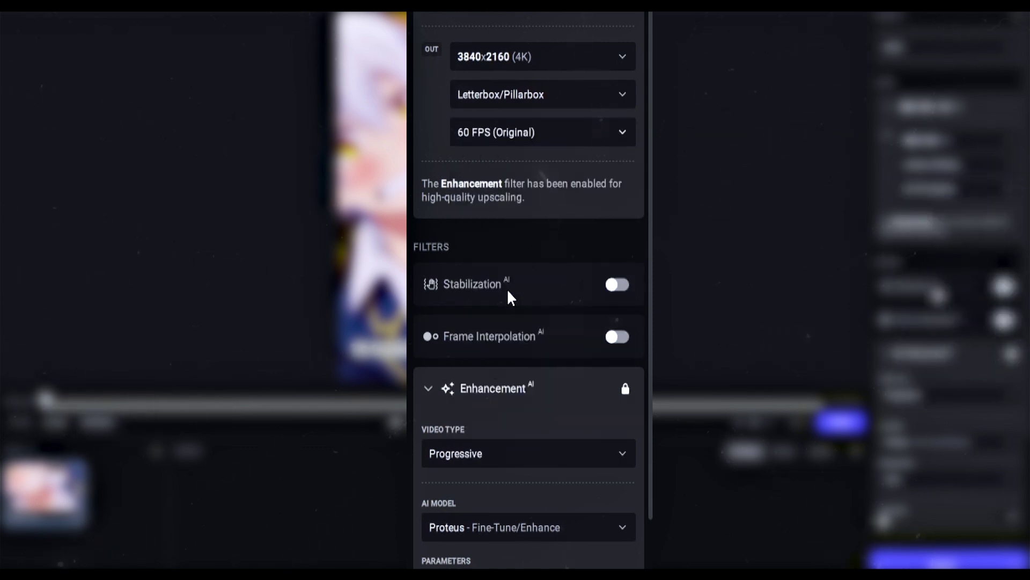
- Choose Progressive as the video type for the Enhancement filter
{"action": "scroll", "coordinate": [501, 370], "scroll_direction": "down", "scroll_amount": 1}
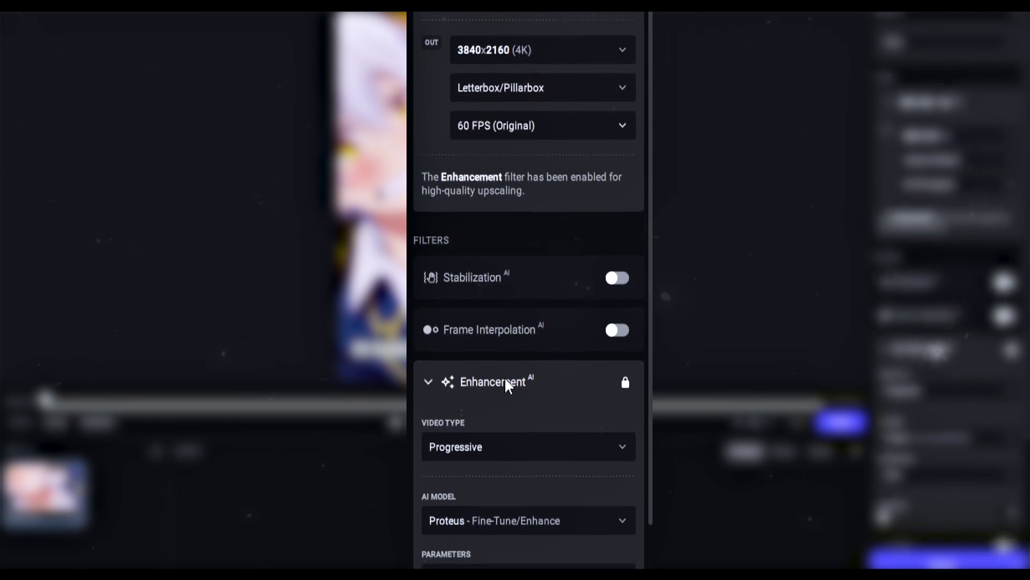
{"action": "left_click", "coordinate": [536, 437]}
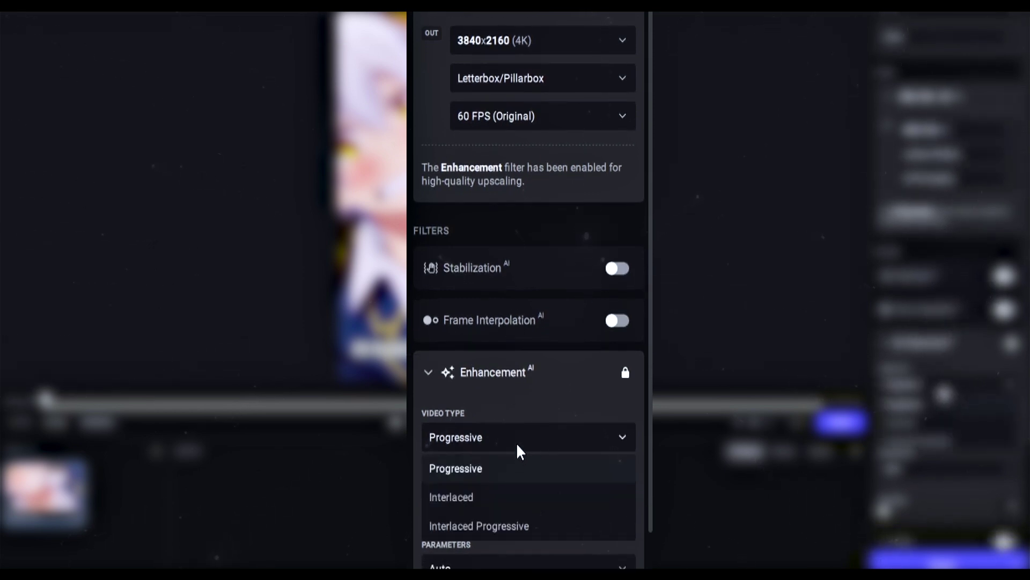
{"action": "left_click", "coordinate": [518, 457]}
{"action": "scroll", "coordinate": [542, 446], "scroll_direction": "down", "scroll_amount": 5}
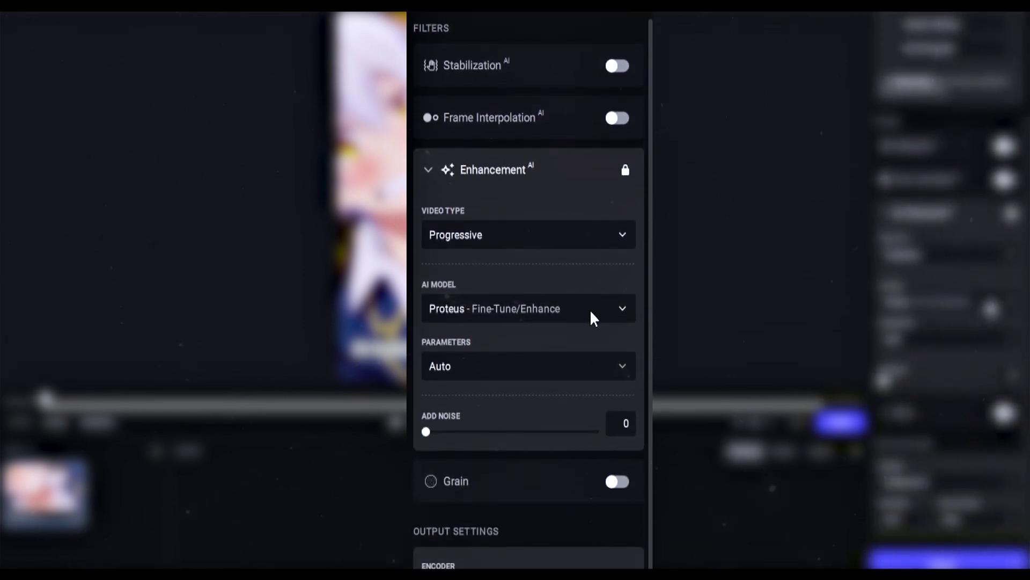
- Select the Proteus - Fine-Tune/Enhance AI model and set its parameters to Manual
{"action": "left_click", "coordinate": [590, 310]}
{"action": "left_click", "coordinate": [457, 340]}
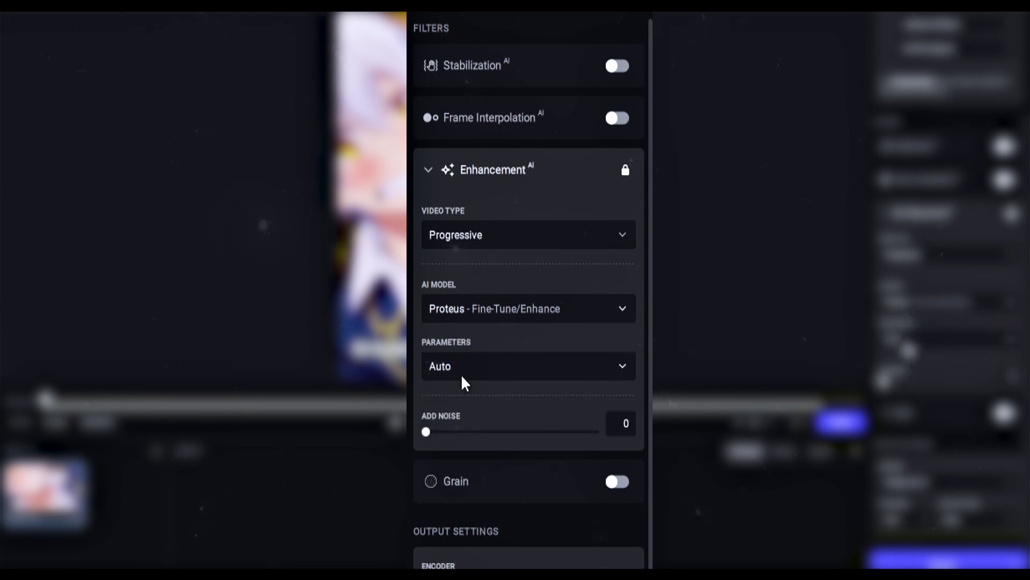
{"action": "left_click", "coordinate": [559, 369]}
{"action": "left_click", "coordinate": [558, 368]}
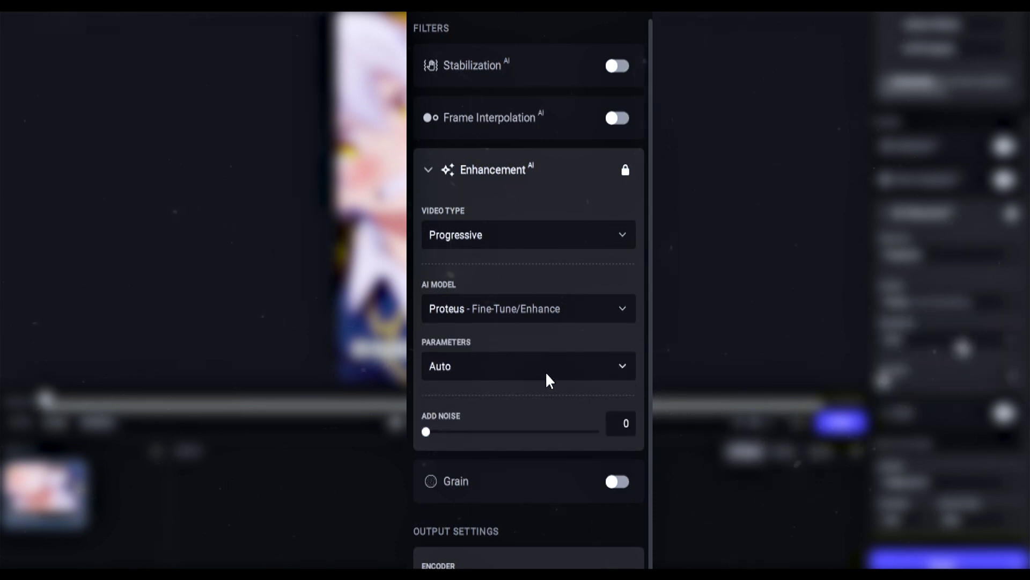
{"action": "left_click", "coordinate": [524, 361]}
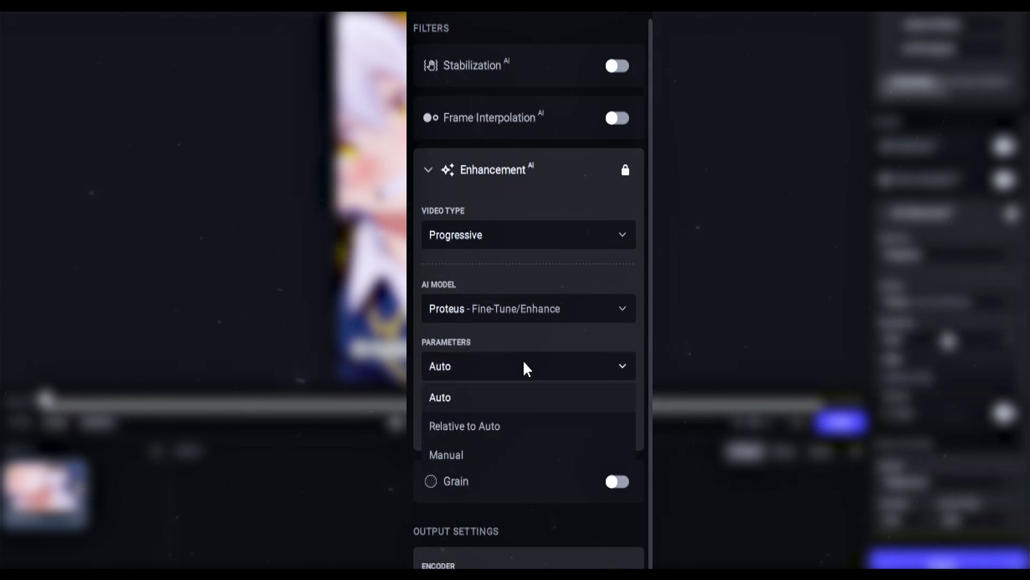
{"action": "left_click", "coordinate": [480, 453]}
- Set Recover Details to 70, Sharpen to 30 and Reduce Noise to 60, and render a preview of the enhancement
{"action": "scroll", "coordinate": [509, 232], "scroll_direction": "down", "scroll_amount": 5}
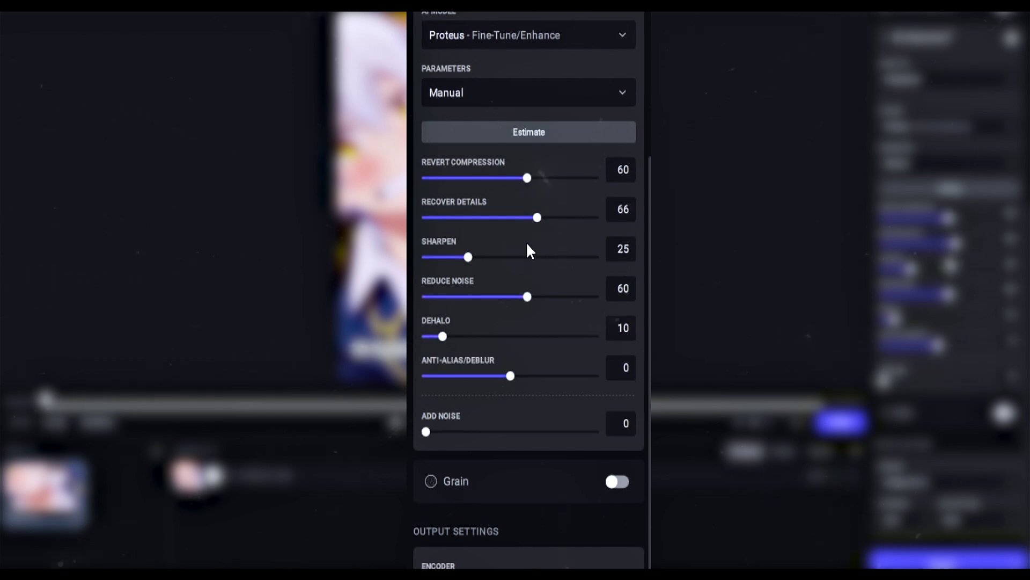
{"action": "left_click_drag", "start_coordinate": [537, 217], "coordinate": [545, 217]}
{"action": "mouse_move", "coordinate": [467, 258]}
{"action": "left_mouse_down"}
{"action": "mouse_move", "coordinate": [436, 262]}
{"action": "mouse_move", "coordinate": [476, 256]}
{"action": "left_mouse_up"}
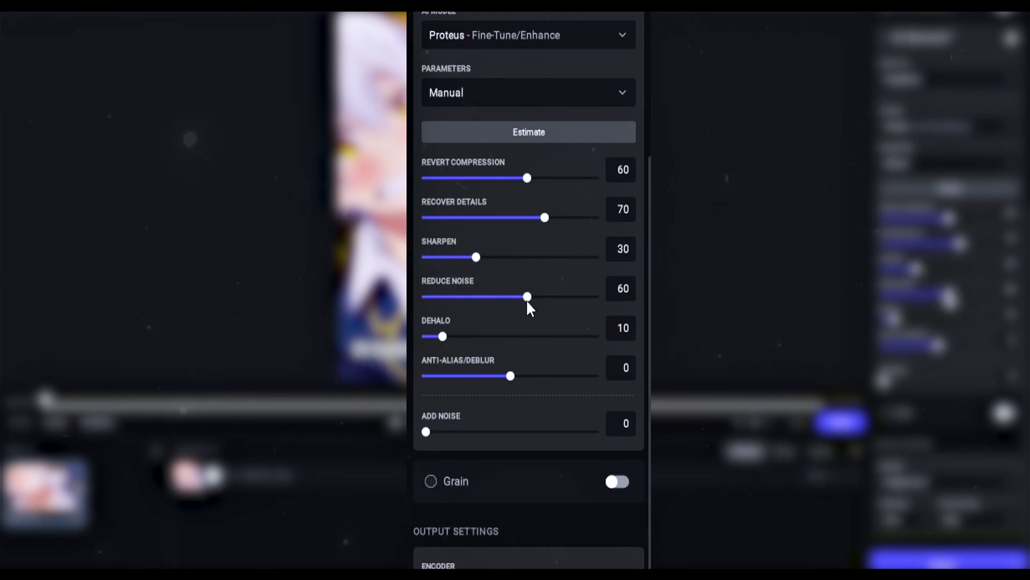
{"action": "left_click_drag", "start_coordinate": [527, 294], "coordinate": [528, 294]}
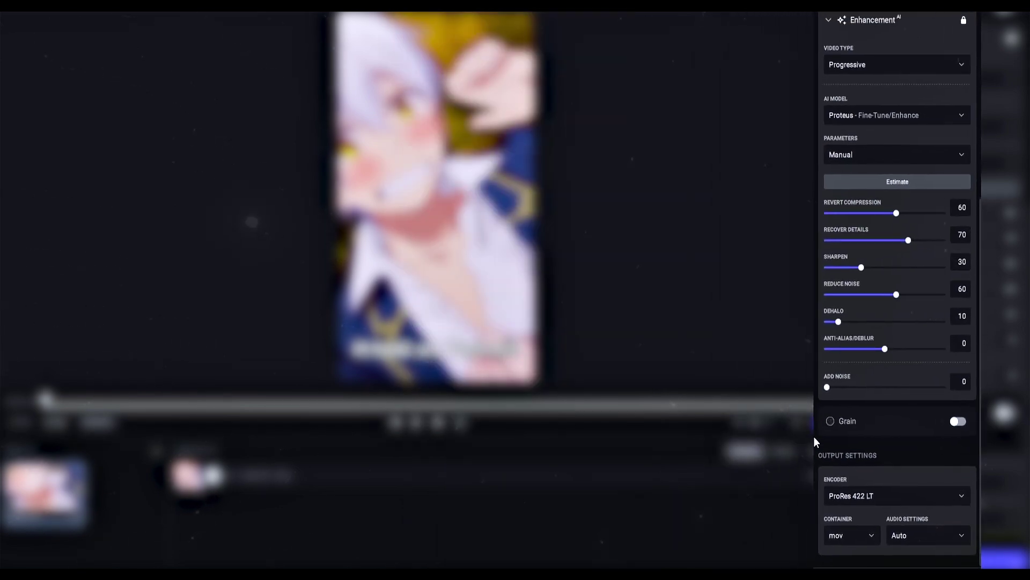
{"action": "left_click", "coordinate": [840, 422]}
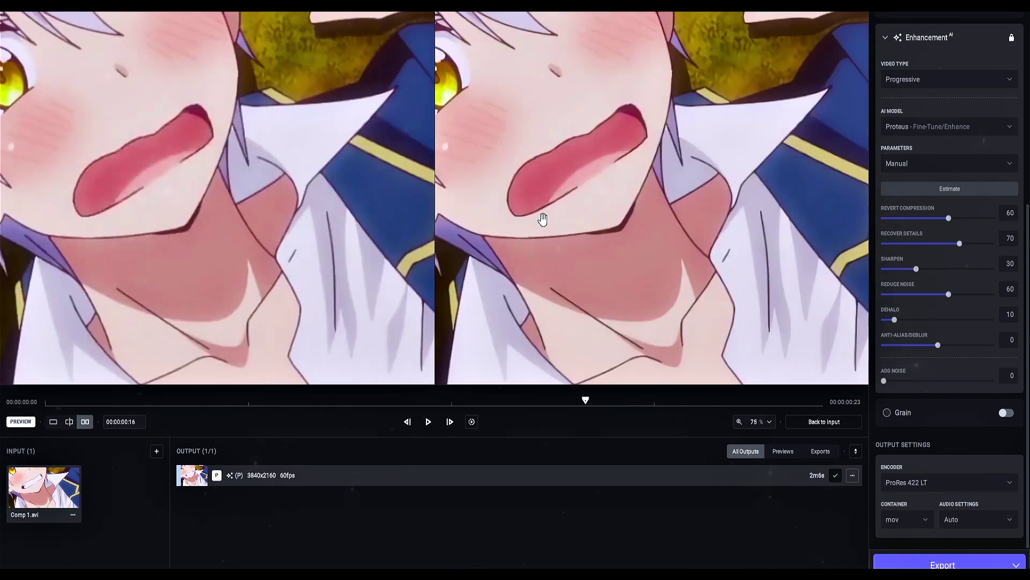
- Compare the original and enhanced preview side by side, examining line sharpness around the eyes, mouth, neck and collar
{"action": "scroll", "coordinate": [556, 204], "scroll_direction": "down", "scroll_amount": 5}
{"action": "scroll", "coordinate": [623, 100], "scroll_direction": "up", "scroll_amount": 6}
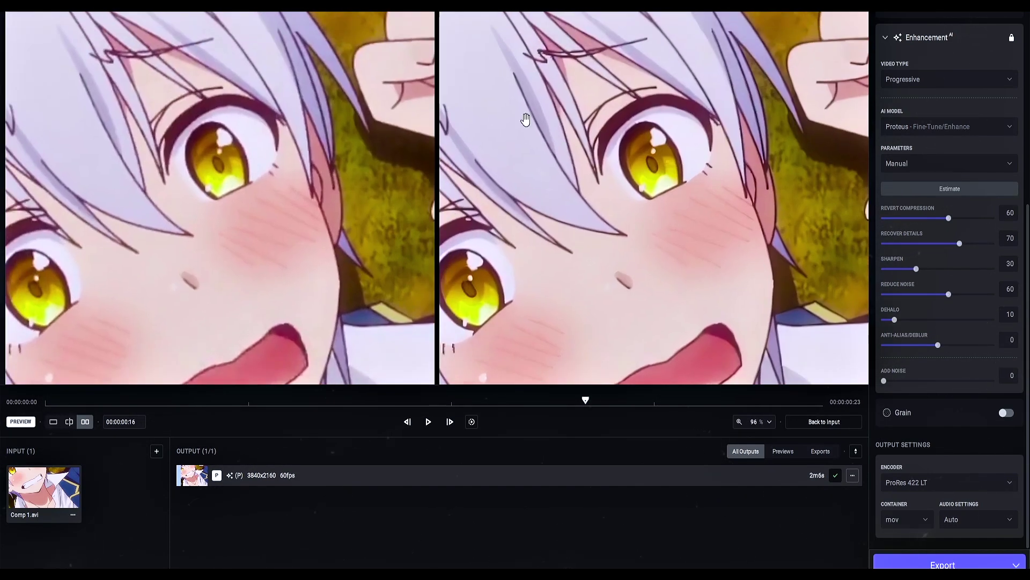
{"action": "left_click_drag", "start_coordinate": [628, 251], "coordinate": [671, 201]}
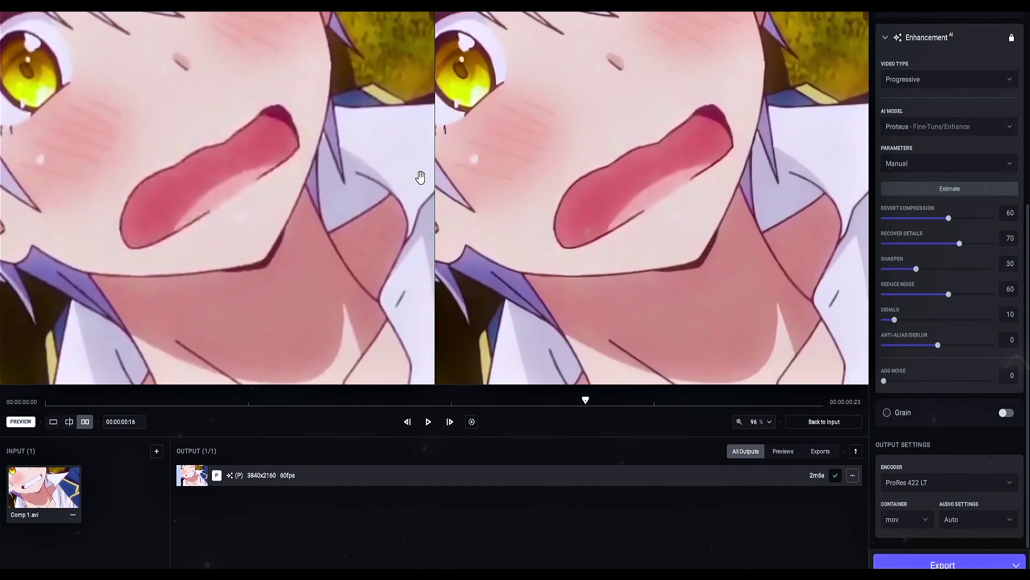
{"action": "left_click_drag", "start_coordinate": [609, 207], "coordinate": [646, 97]}
{"action": "scroll", "coordinate": [607, 226], "scroll_direction": "up", "scroll_amount": 2}
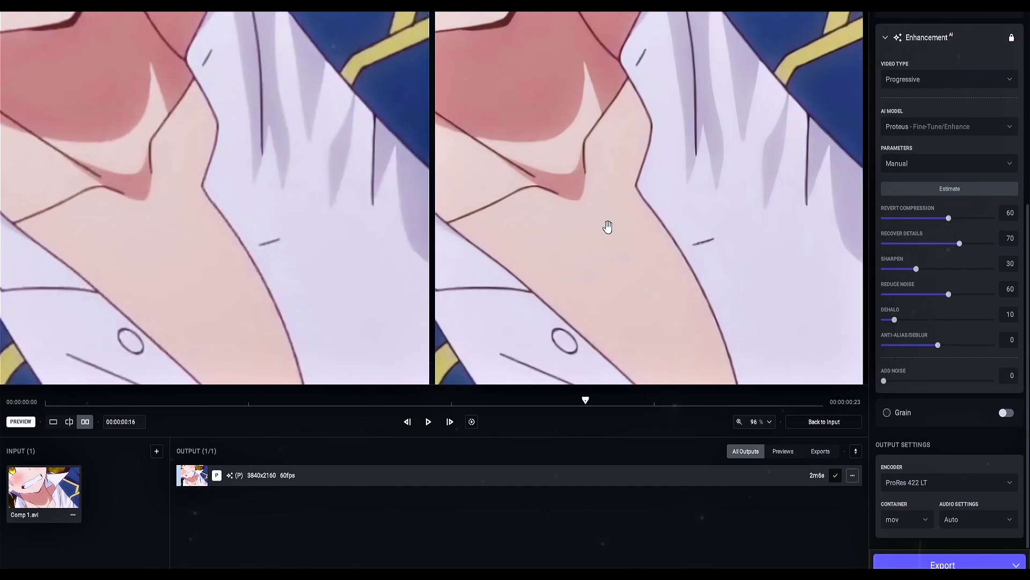
{"action": "scroll", "coordinate": [598, 275], "scroll_direction": "up", "scroll_amount": 2}
{"action": "left_click_drag", "start_coordinate": [658, 303], "coordinate": [656, 155]}
{"action": "scroll", "coordinate": [605, 212], "scroll_direction": "down", "scroll_amount": 4}
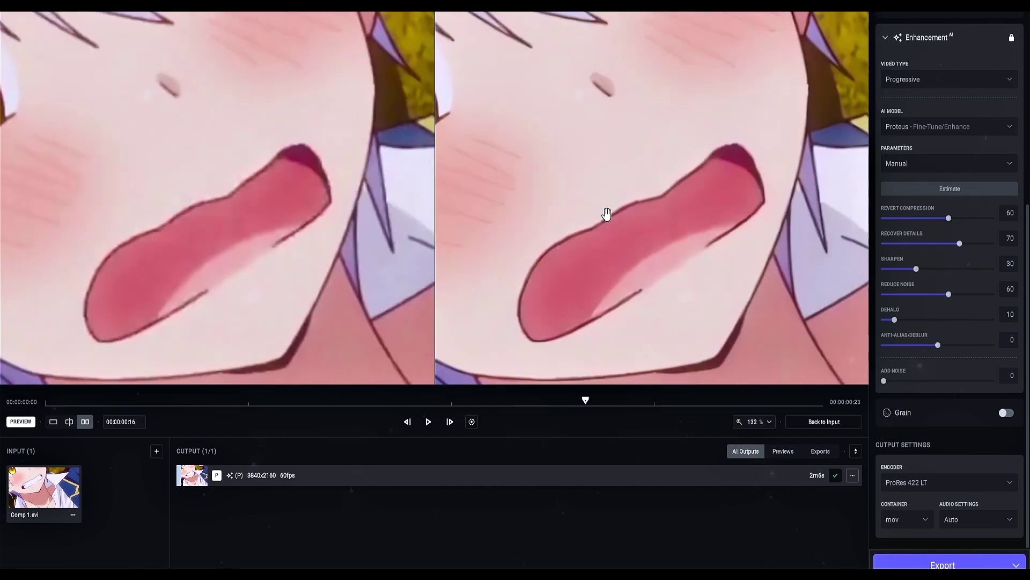
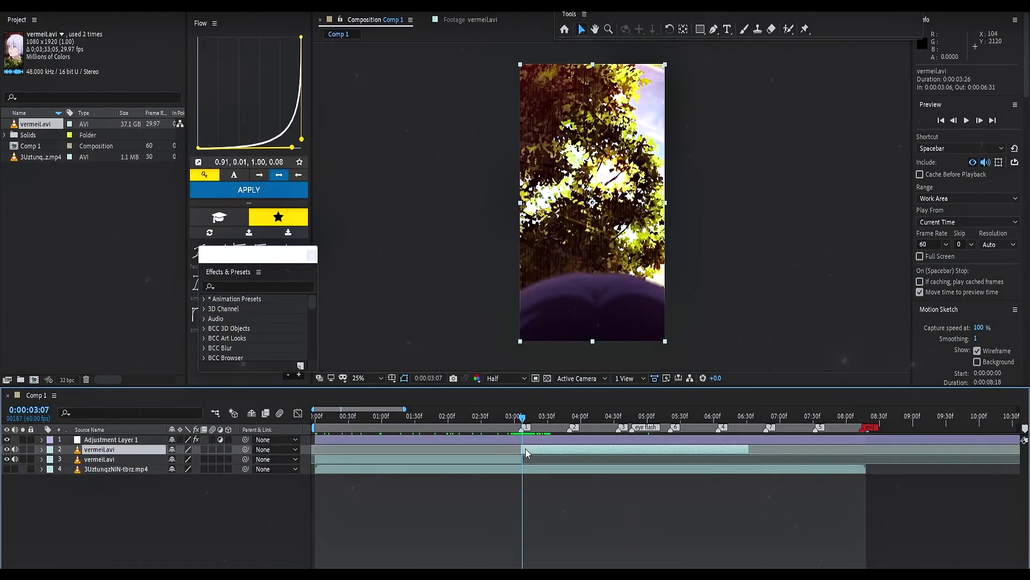
- Switch to After Effects and split the vermeil.avi clip beginning at marker 1 at 0:00:03:11
{"action": "key", "text": "Page_Down"}
{"action": "key", "text": "Page_Down"}
{"action": "key", "text": "Page_Down"}
{"action": "key", "text": "Page_Down"}
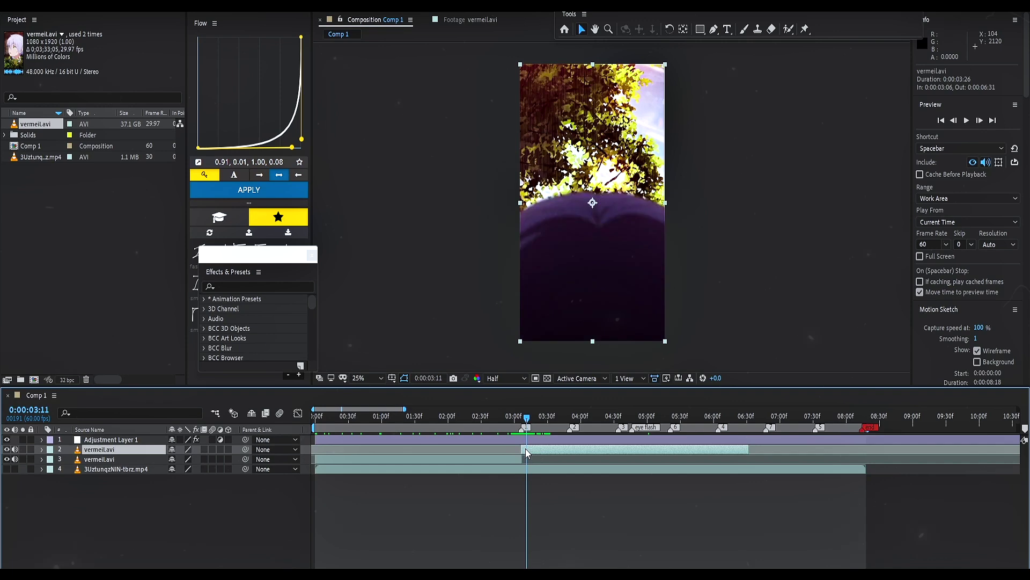
{"action": "key", "text": "ctrl+shift+d"}
- Advance frame by frame to the next animation pose and split the remaining vermeil.avi clip at 0:00:03:19
{"action": "key", "text": "Page_Down"}
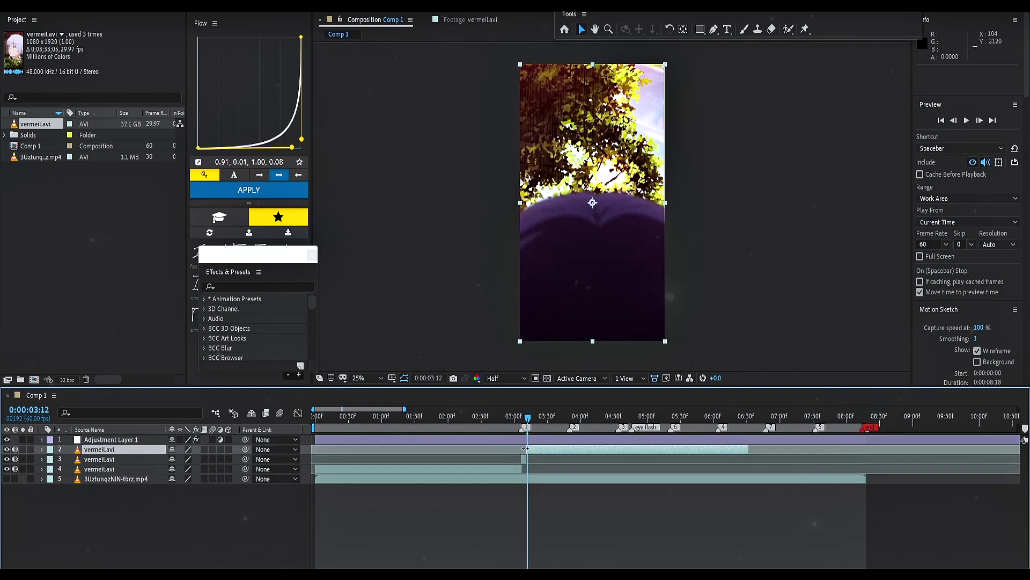
{"action": "key", "text": "Page_Down"}
{"action": "key", "text": "Page_Down"}
{"action": "key", "text": "Page_Down"}
{"action": "key", "text": "Page_Down"}
{"action": "key", "text": "Page_Down"}
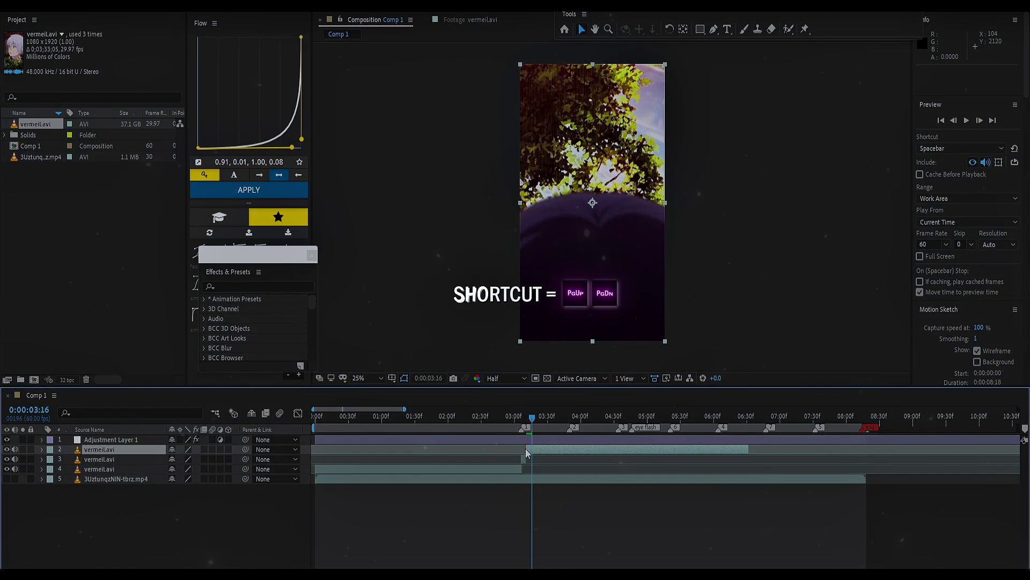
{"action": "key", "text": "Page_Down"}
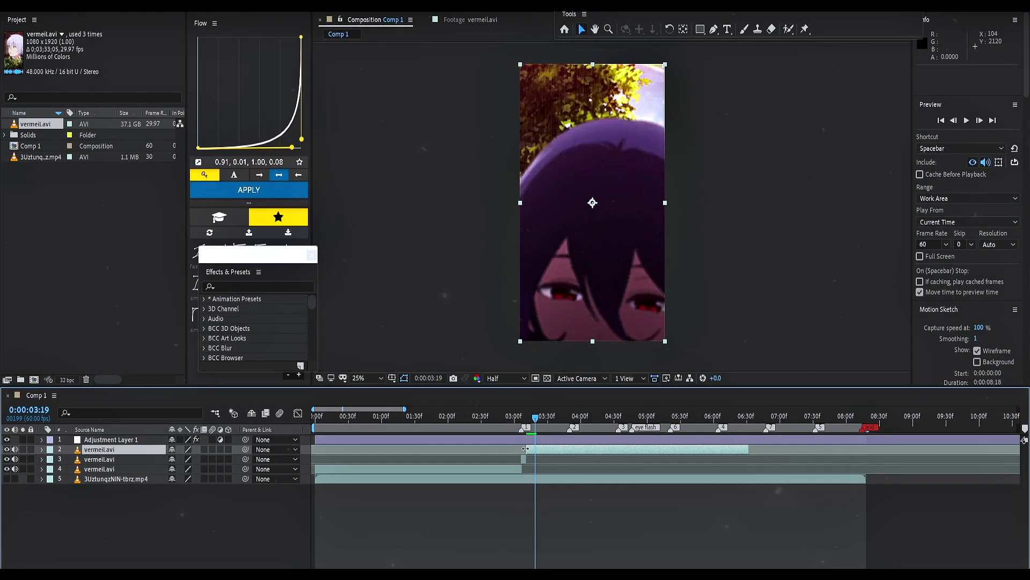
{"action": "key", "text": "ctrl+shift+d"}
- Split the remaining vermeil.avi clip at the next two pose changes after 0:00:03:19
{"action": "key", "text": "Page_Down"}
{"action": "key", "text": "Page_Down"}
{"action": "key", "text": "Page_Down"}
{"action": "key", "text": "Page_Down"}
{"action": "key", "text": "Page_Down"}
{"action": "key", "text": "Page_Down"}
{"action": "key", "text": "Page_Down"}
{"action": "key", "text": "ctrl+shift+d"}
{"action": "key", "text": "Page_Down"}
{"action": "key", "text": "Page_Down"}
{"action": "key", "text": "Page_Down"}
{"action": "key", "text": "Page_Down"}
{"action": "key", "text": "Page_Down"}
{"action": "key", "text": "Page_Down"}
{"action": "key", "text": "Page_Down"}
{"action": "key", "text": "ctrl+shift+d"}
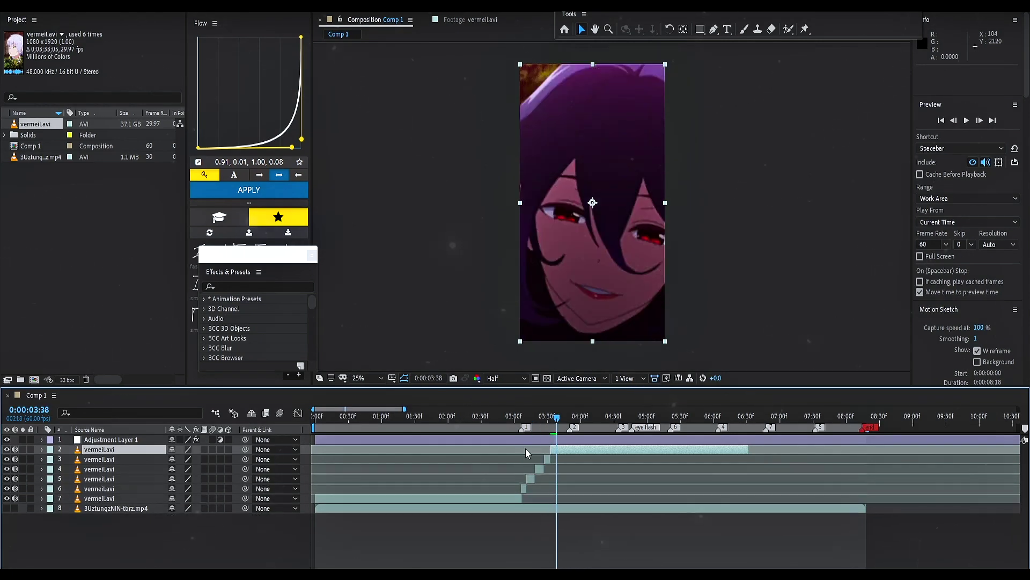
- Split the vermeil.avi clip at each of the next five pose changes, making the last cut at 0:00:04:12
{"action": "key", "text": "Page_Down"}
{"action": "key", "text": "Page_Down"}
{"action": "key", "text": "Page_Down"}
{"action": "key", "text": "Page_Down"}
{"action": "key", "text": "Page_Down"}
{"action": "key", "text": "Page_Down"}
{"action": "key", "text": "Page_Down"}
{"action": "key", "text": "ctrl+shift+d"}
{"action": "key", "text": "Page_Down"}
{"action": "key", "text": "Page_Down"}
{"action": "key", "text": "Page_Down"}
{"action": "key", "text": "Page_Down"}
{"action": "key", "text": "Page_Down"}
{"action": "key", "text": "Page_Down"}
{"action": "key", "text": "Page_Down"}
{"action": "key", "text": "ctrl+shift+d"}
{"action": "key", "text": "Page_Down"}
{"action": "key", "text": "Page_Down"}
{"action": "key", "text": "Page_Down"}
{"action": "key", "text": "Page_Down"}
{"action": "key", "text": "Page_Down"}
{"action": "key", "text": "Page_Down"}
{"action": "key", "text": "Page_Down"}
{"action": "key", "text": "Page_Down"}
{"action": "key", "text": "ctrl+shift+d"}
{"action": "key", "text": "Page_Down"}
{"action": "key", "text": "Page_Down"}
{"action": "key", "text": "Page_Down"}
{"action": "key", "text": "Page_Down"}
{"action": "key", "text": "Page_Down"}
{"action": "key", "text": "Page_Down"}
{"action": "key", "text": "Page_Down"}
{"action": "key", "text": "Page_Down"}
{"action": "key", "text": "ctrl+shift+d"}
{"action": "key", "text": "Page_Down"}
{"action": "key", "text": "Page_Down"}
{"action": "key", "text": "Page_Down"}
{"action": "key", "text": "Page_Down"}
{"action": "key", "text": "Page_Down"}
{"action": "key", "text": "Page_Down"}
{"action": "key", "text": "Page_Down"}
{"action": "key", "text": "Page_Down"}
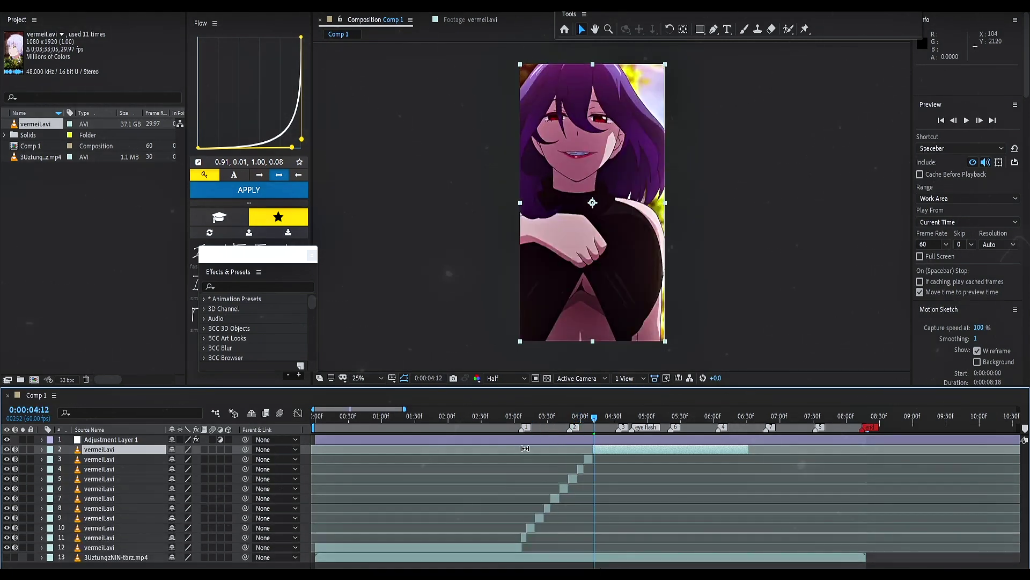
{"action": "key", "text": "ctrl+shift+d"}
- Cut the remaining vermeil.avi clip at the next three pose changes, up to marker 3 near 0:00:04:34
{"action": "key", "text": "Page_Down"}
{"action": "key", "text": "Page_Down"}
{"action": "key", "text": "Page_Down"}
{"action": "key", "text": "Page_Down"}
{"action": "key", "text": "Page_Down"}
{"action": "key", "text": "Page_Down"}
{"action": "key", "text": "Page_Down"}
{"action": "key", "text": "Page_Down"}
{"action": "key", "text": "ctrl+shift+d"}
{"action": "key", "text": "Page_Down"}
{"action": "key", "text": "Page_Down"}
{"action": "key", "text": "Page_Down"}
{"action": "key", "text": "Page_Down"}
{"action": "key", "text": "Page_Down"}
{"action": "key", "text": "Page_Down"}
{"action": "key", "text": "Page_Down"}
{"action": "key", "text": "ctrl+shift+d"}
{"action": "key", "text": "Page_Down"}
{"action": "key", "text": "Page_Down"}
{"action": "key", "text": "Page_Down"}
{"action": "key", "text": "Page_Down"}
{"action": "key", "text": "Page_Down"}
{"action": "key", "text": "Page_Down"}
{"action": "key", "text": "Page_Down"}
{"action": "key", "text": "Page_Down"}
{"action": "key", "text": "ctrl+shift+d"}
- Advance frame by frame and split the remaining vermeil.avi clip at the next three pose changes after 0:00:04:34
{"action": "key", "text": "Page_Down"}
{"action": "key", "text": "Page_Down"}
{"action": "key", "text": "Page_Down"}
{"action": "key", "text": "Page_Down"}
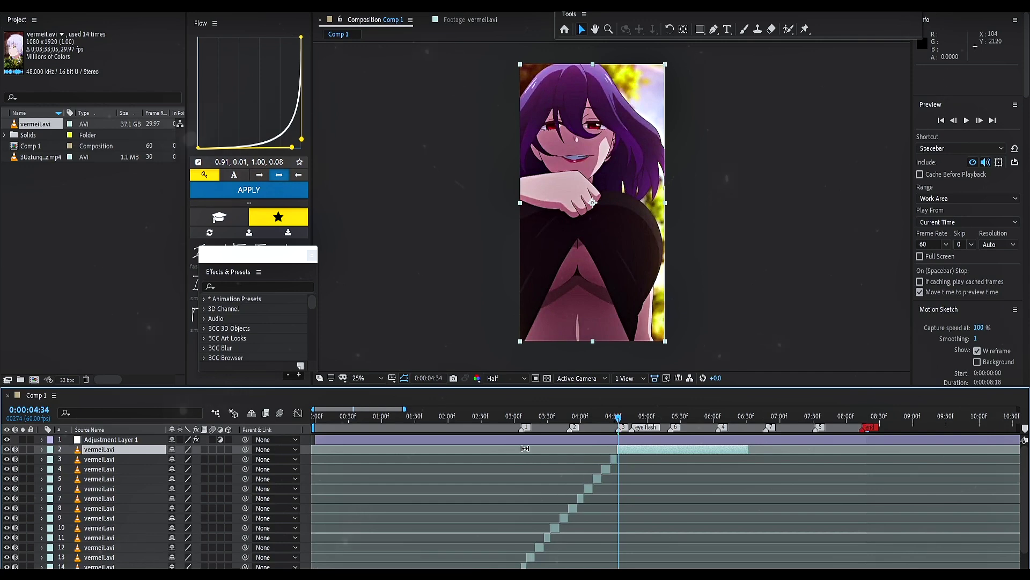
{"action": "key", "text": "Page_Down"}
{"action": "key", "text": "Page_Down"}
{"action": "key", "text": "Page_Down"}
{"action": "key", "text": "Page_Down"}
{"action": "key", "text": "ctrl+shift+d"}
{"action": "key", "text": "Page_Down"}
{"action": "key", "text": "Page_Down"}
{"action": "key", "text": "Page_Down"}
{"action": "key", "text": "Page_Down"}
{"action": "key", "text": "Page_Down"}
{"action": "key", "text": "Page_Down"}
{"action": "key", "text": "ctrl+shift+d"}
{"action": "key", "text": "Page_Down"}
{"action": "key", "text": "Page_Down"}
{"action": "key", "text": "Page_Down"}
{"action": "key", "text": "Page_Down"}
{"action": "key", "text": "Page_Down"}
{"action": "key", "text": "Page_Down"}
{"action": "key", "text": "Page_Down"}
{"action": "key", "text": "Page_Down"}
{"action": "key", "text": "ctrl+shift+d"}
- Split the remaining vermeil.avi clip at the pose change at 0:00:05:04 and at the three pose changes following it
{"action": "key", "text": "Page_Down"}
{"action": "key", "text": "Page_Down"}
{"action": "key", "text": "Page_Down"}
{"action": "key", "text": "Page_Down"}
{"action": "key", "text": "Page_Down"}
{"action": "key", "text": "Page_Down"}
{"action": "key", "text": "Page_Down"}
{"action": "key", "text": "Page_Down"}
{"action": "key", "text": "Page_Down"}
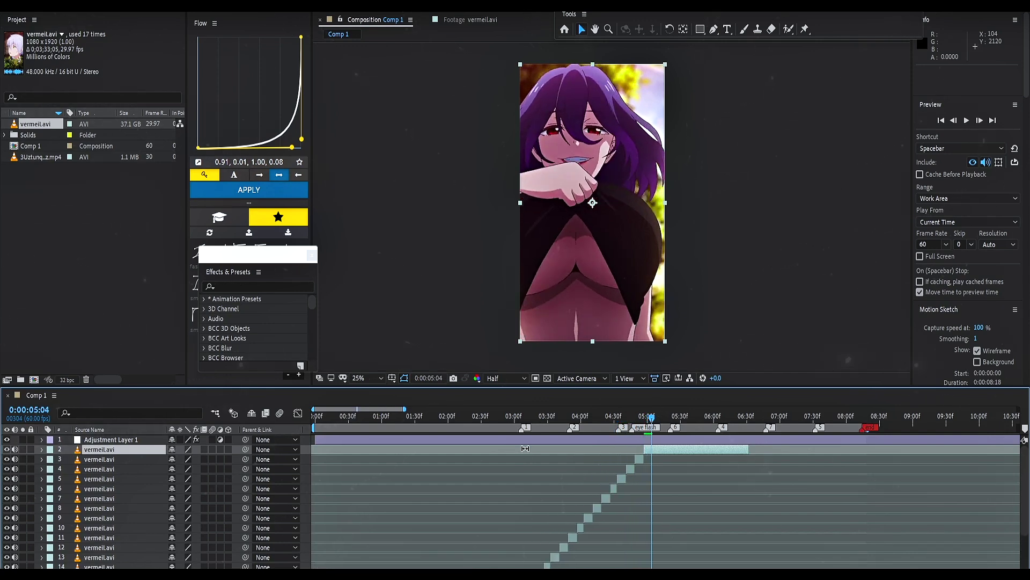
{"action": "key", "text": "ctrl+shift+d"}
{"action": "key", "text": "Page_Down"}
{"action": "key", "text": "Page_Down"}
{"action": "key", "text": "Page_Down"}
{"action": "key", "text": "Page_Down"}
{"action": "key", "text": "Page_Down"}
{"action": "key", "text": "Page_Down"}
{"action": "key", "text": "Page_Down"}
{"action": "key", "text": "Page_Down"}
{"action": "key", "text": "Page_Down"}
{"action": "key", "text": "ctrl+shift+d"}
{"action": "key", "text": "ctrl+shift+d"}
{"action": "key", "text": "Page_Down"}
{"action": "key", "text": "Page_Down"}
{"action": "key", "text": "Page_Down"}
{"action": "key", "text": "Page_Down"}
{"action": "key", "text": "Page_Down"}
{"action": "key", "text": "ctrl+shift+d"}
- Cut the remaining vermeil.avi clip at the next two pose changes after 0:00:05:29
{"action": "key", "text": "Page_Down"}
{"action": "key", "text": "Page_Down"}
{"action": "key", "text": "Page_Down"}
{"action": "key", "text": "Page_Down"}
{"action": "key", "text": "Page_Down"}
{"action": "key", "text": "Page_Down"}
{"action": "key", "text": "Page_Down"}
{"action": "key", "text": "Page_Down"}
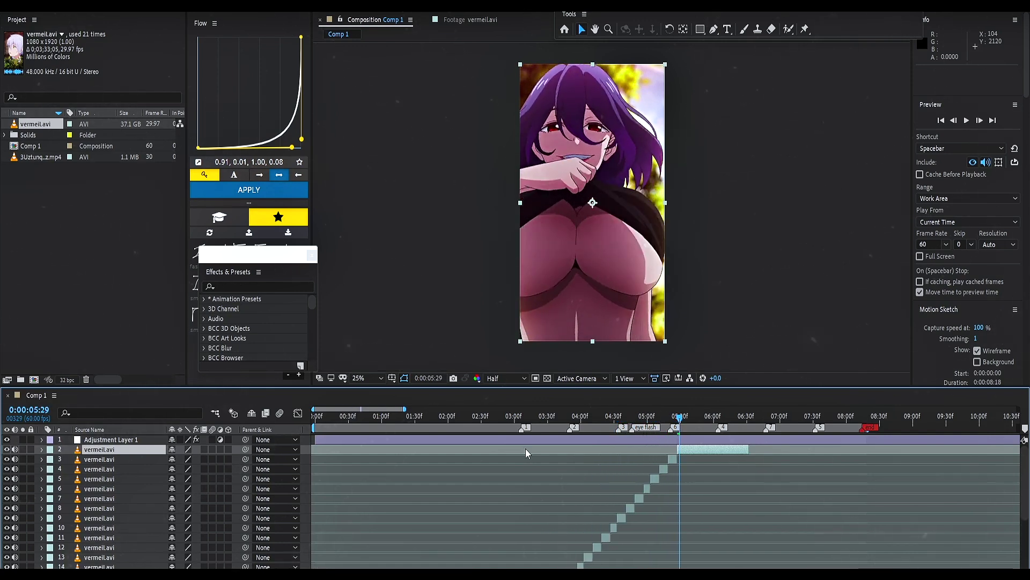
{"action": "key", "text": "Page_Down"}
{"action": "key", "text": "Page_Down"}
{"action": "key", "text": "Page_Down"}
{"action": "key", "text": "Page_Down"}
{"action": "key", "text": "ctrl+shift+d"}
{"action": "key", "text": "Page_Down"}
{"action": "key", "text": "Page_Down"}
{"action": "key", "text": "Page_Down"}
{"action": "key", "text": "Page_Down"}
{"action": "key", "text": "Page_Down"}
{"action": "key", "text": "Page_Down"}
{"action": "key", "text": "Page_Down"}
{"action": "key", "text": "Page_Down"}
{"action": "key", "text": "Page_Down"}
{"action": "key", "text": "ctrl+shift+d"}
- Split the remaining vermeil.avi clip at two more pose changes, making the last cut at 0:00:05:57
{"action": "key", "text": "Page_Down"}
{"action": "key", "text": "Page_Down"}
{"action": "key", "text": "Page_Down"}
{"action": "key", "text": "Page_Down"}
{"action": "key", "text": "Page_Down"}
{"action": "key", "text": "Page_Down"}
{"action": "key", "text": "Page_Down"}
{"action": "key", "text": "Page_Down"}
{"action": "key", "text": "ctrl+shift+d"}
{"action": "key", "text": "Page_Down"}
{"action": "key", "text": "Page_Down"}
{"action": "key", "text": "Page_Down"}
{"action": "key", "text": "Page_Down"}
{"action": "key", "text": "Page_Down"}
{"action": "key", "text": "Page_Down"}
{"action": "key", "text": "Page_Down"}
{"action": "key", "text": "Page_Down"}
{"action": "key", "text": "ctrl+shift+d"}
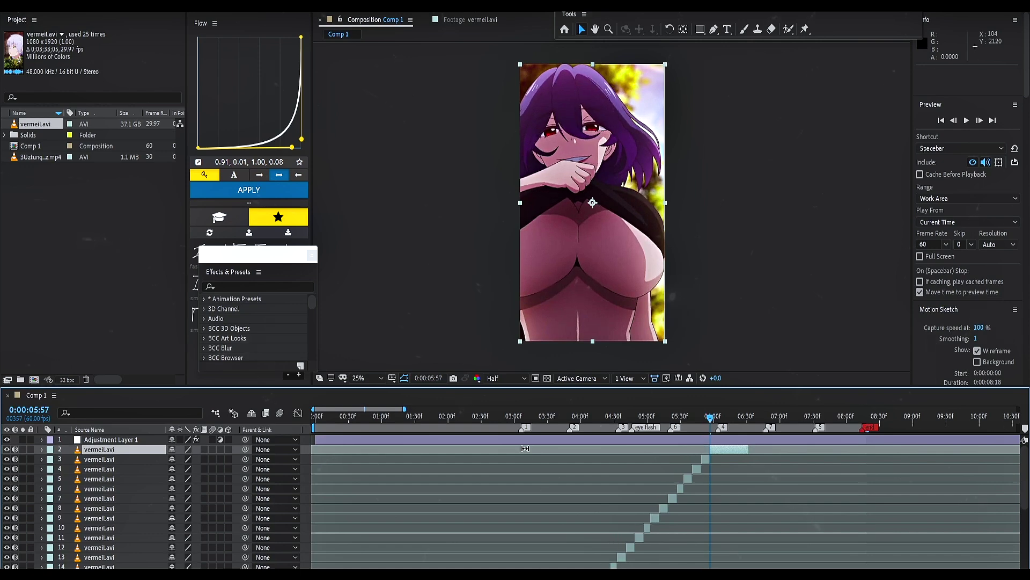
- Advance to the next animation pose after 0:00:05:57 and split the vermeil.avi clip there
{"action": "key", "text": "Page_Down"}
{"action": "key", "text": "Page_Down"}
{"action": "key", "text": "Page_Down"}
{"action": "key", "text": "Page_Down"}
{"action": "key", "text": "Page_Down"}
{"action": "key", "text": "Page_Down"}
{"action": "key", "text": "Page_Down"}
{"action": "key", "text": "Page_Down"}
{"action": "key", "text": "ctrl+shift+d"}
- Step frame by frame through the final vermeil.avi segment to just past its end at 0:00:06:33
{"action": "key", "text": "Page_Down"}
{"action": "key", "text": "Page_Down"}
{"action": "key", "text": "Page_Down"}
{"action": "key", "text": "Page_Down"}
{"action": "key", "text": "Page_Down"}
{"action": "key", "text": "Page_Down"}
{"action": "key", "text": "Page_Down"}
{"action": "key", "text": "Page_Down"}
{"action": "key", "text": "Page_Down"}
{"action": "key", "text": "Page_Down"}
{"action": "key", "text": "Page_Down"}
{"action": "key", "text": "Page_Down"}
{"action": "key", "text": "Page_Down"}
{"action": "key", "text": "Page_Down"}
{"action": "key", "text": "Page_Down"}
{"action": "key", "text": "Page_Down"}
{"action": "key", "text": "Page_Down"}
{"action": "key", "text": "Page_Down"}
{"action": "key", "text": "Page_Down"}
{"action": "key", "text": "Page_Down"}
{"action": "key", "text": "Page_Down"}
{"action": "key", "text": "Page_Down"}
{"action": "key", "text": "Page_Down"}
{"action": "key", "text": "Page_Down"}
{"action": "key", "text": "Page_Down"}
{"action": "key", "text": "Page_Down"}
{"action": "key", "text": "Page_Down"}
{"action": "key", "text": "Page_Down"}
- Select all 25 split vermeil.avi layers from the first pose to the last and trim each one to a single frame
{"action": "scroll", "coordinate": [561, 503], "scroll_direction": "down", "scroll_amount": 5}
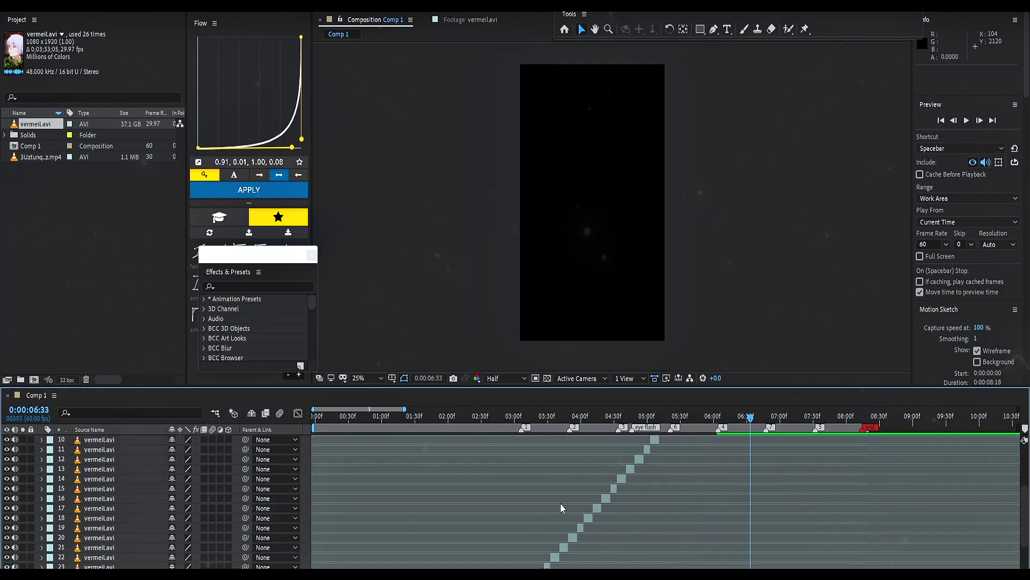
{"action": "left_click", "coordinate": [523, 546]}
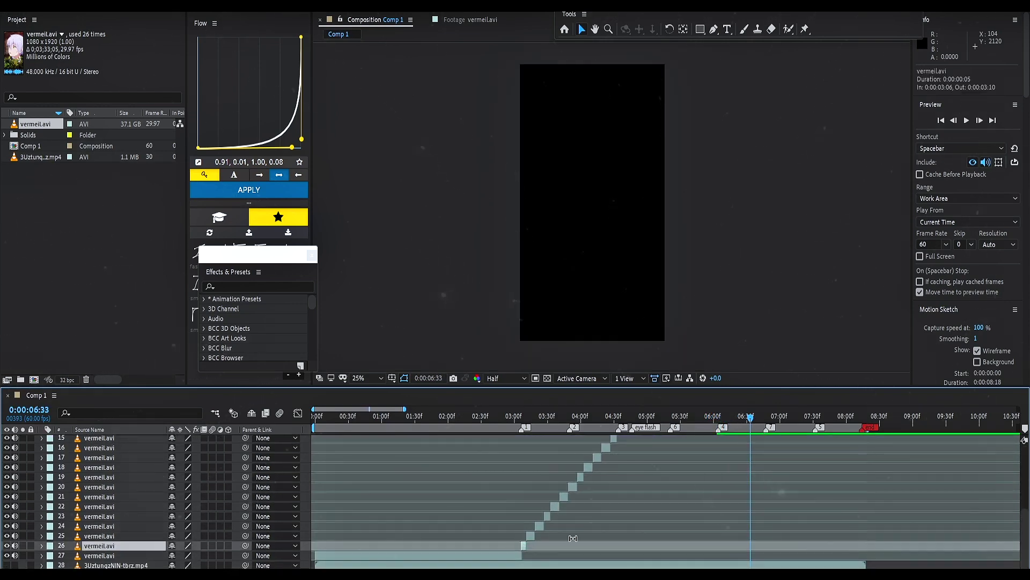
{"action": "scroll", "coordinate": [633, 506], "scroll_direction": "up", "scroll_amount": 4}
{"action": "scroll", "coordinate": [772, 466], "scroll_direction": "up", "scroll_amount": 1}
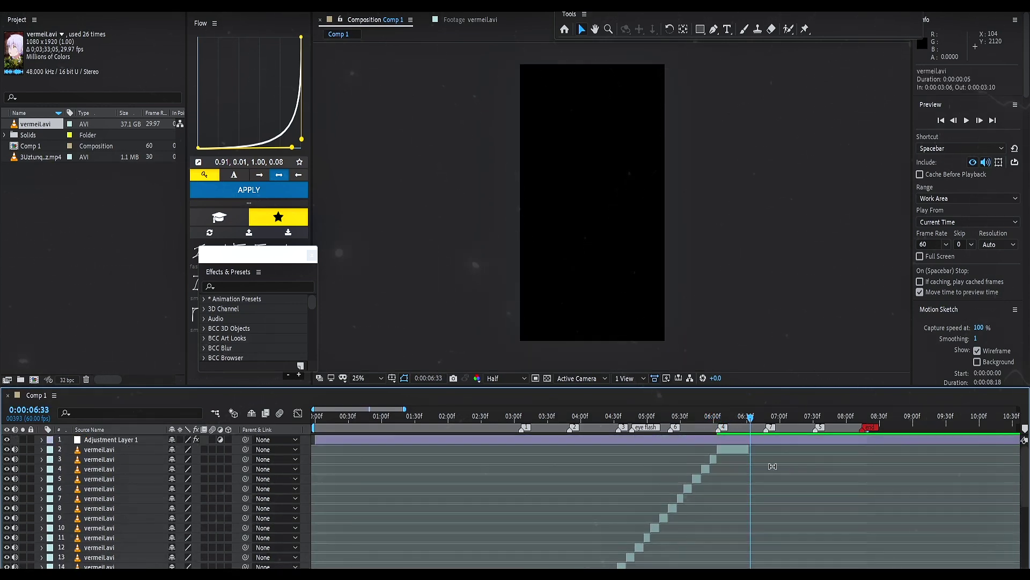
{"action": "left_click", "coordinate": [740, 453], "text": "shift"}
{"action": "scroll", "coordinate": [713, 487], "scroll_direction": "down", "scroll_amount": 5}
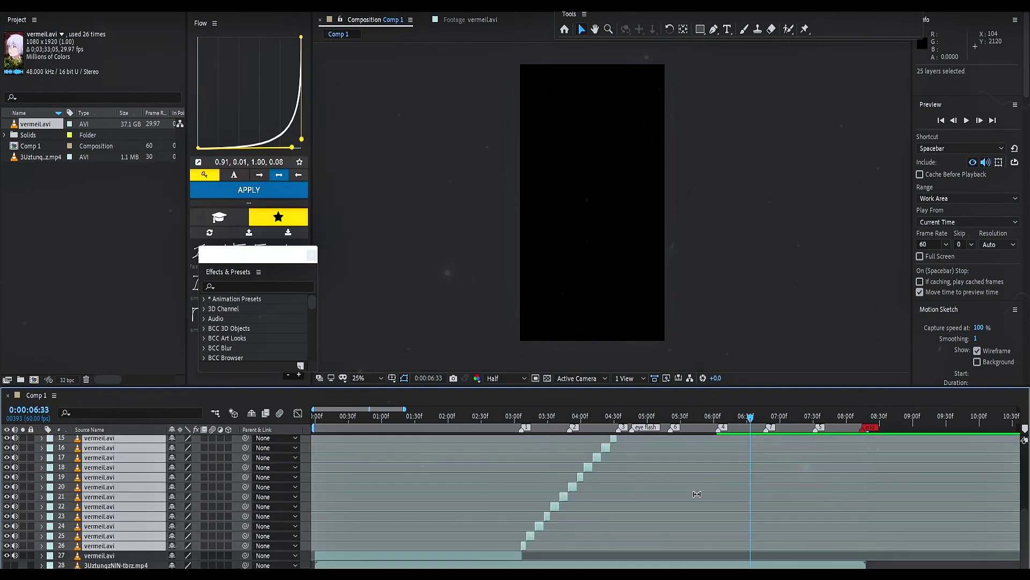
{"action": "scroll", "coordinate": [696, 494], "scroll_direction": "up", "scroll_amount": 5}
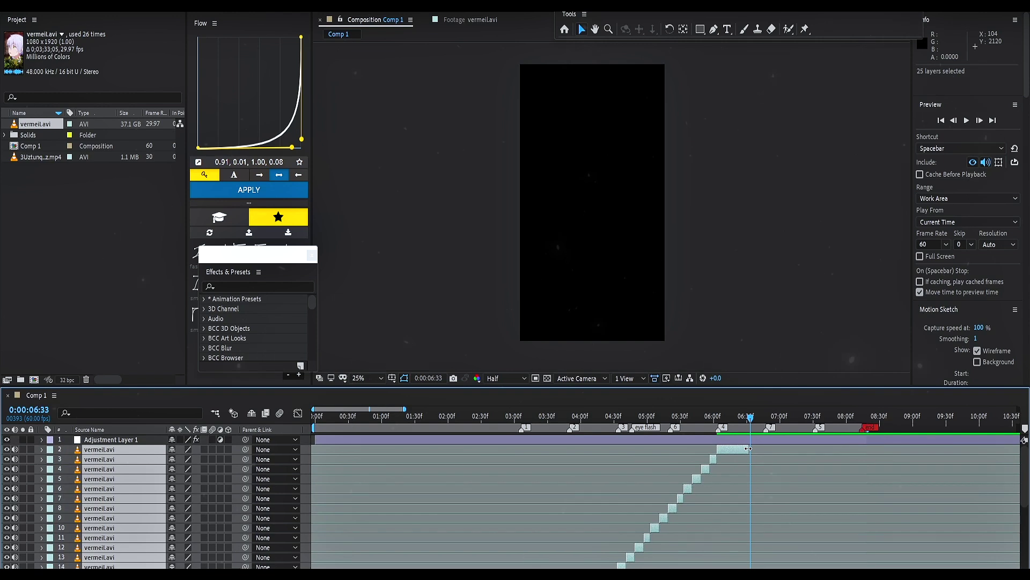
{"action": "left_click_drag", "start_coordinate": [748, 449], "coordinate": [632, 469]}
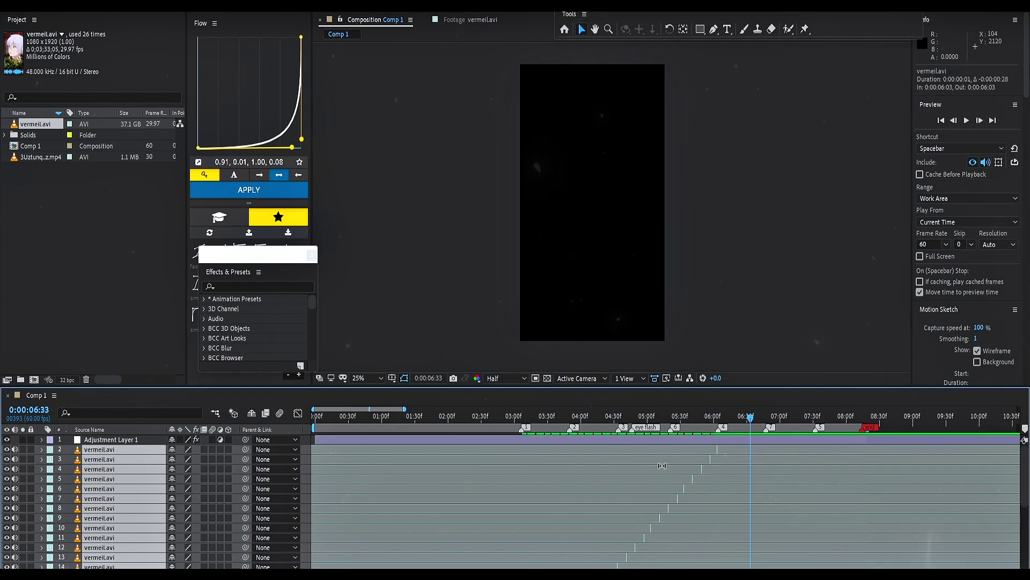
- Arrange the selected one-frame vermeil.avi layers back to back with Sequence Layers, without overlap
{"action": "right_click", "coordinate": [716, 454]}
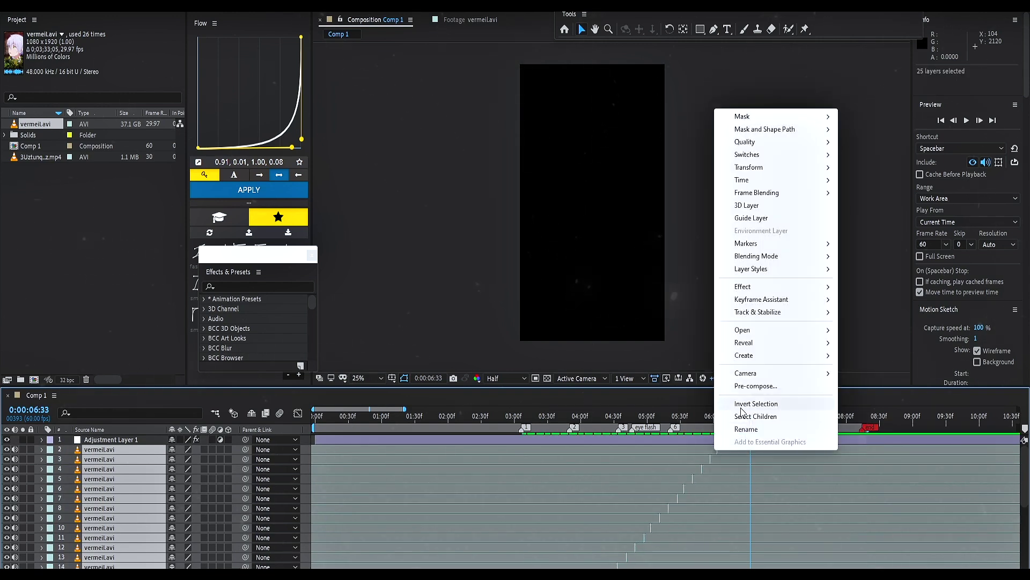
{"action": "mouse_move", "coordinate": [790, 300]}
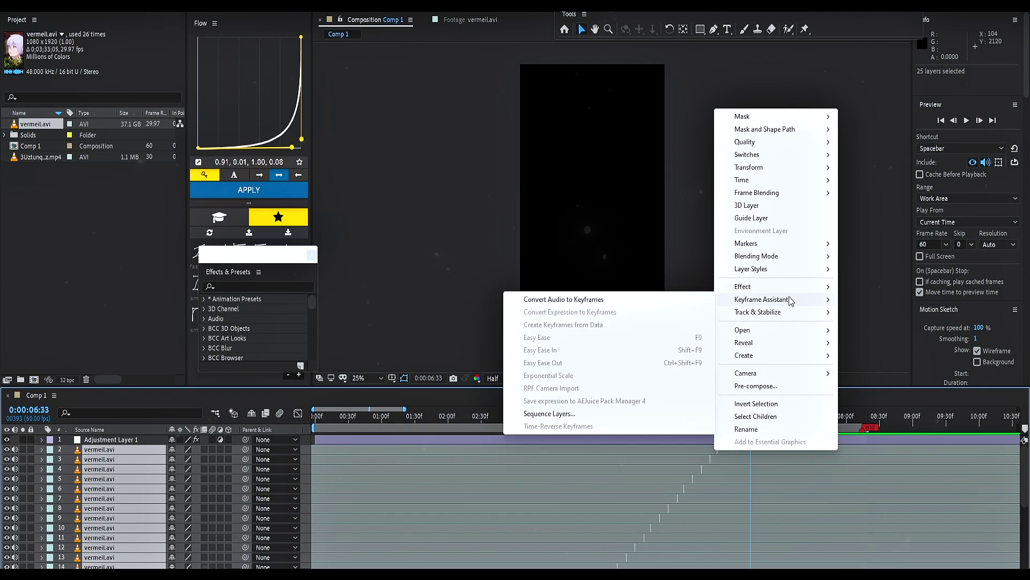
{"action": "left_click", "coordinate": [549, 413]}
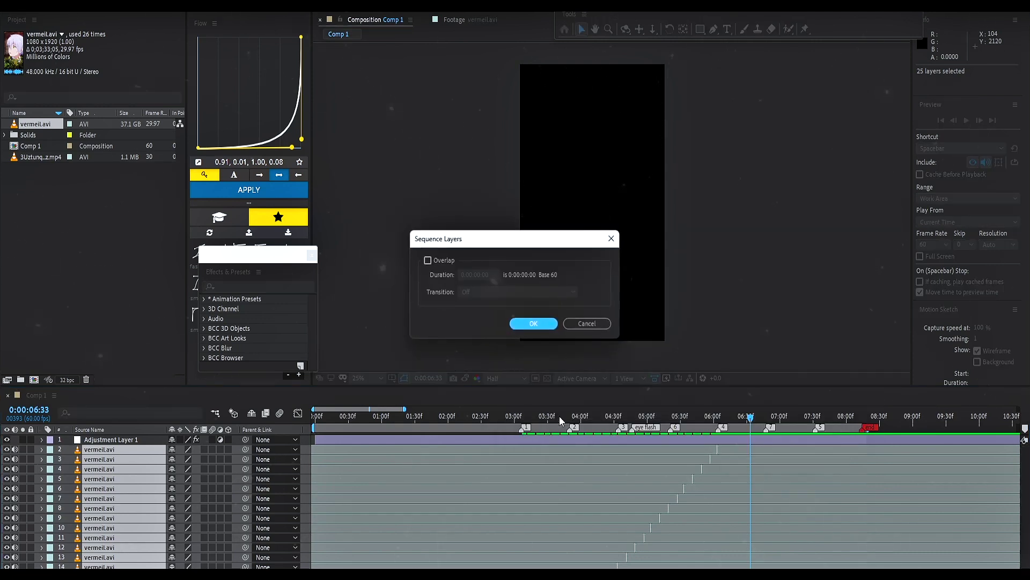
{"action": "left_click", "coordinate": [531, 324]}
- Pre-compose the sequenced vermeil.avi layers as Pre-comp 1, moving all attributes and adjusting the duration to the selected layers' time span
{"action": "scroll", "coordinate": [547, 477], "scroll_direction": "down", "scroll_amount": 5}
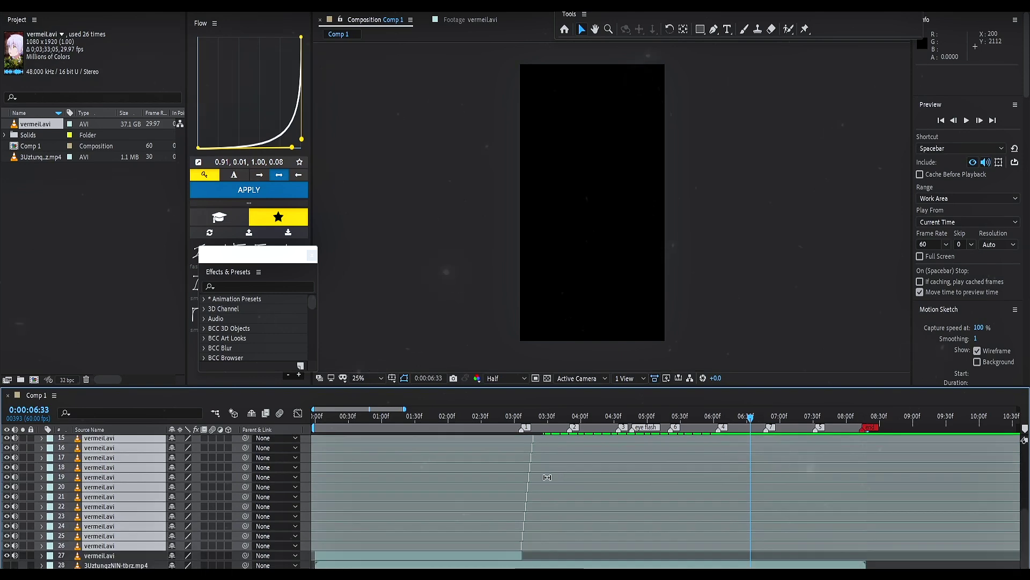
{"action": "right_click", "coordinate": [530, 465]}
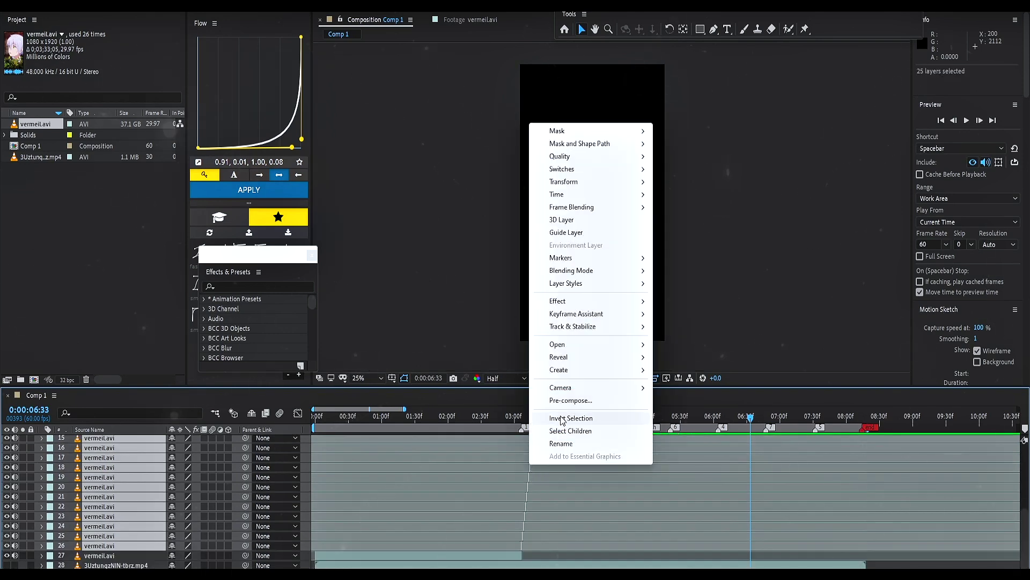
{"action": "left_click", "coordinate": [565, 398]}
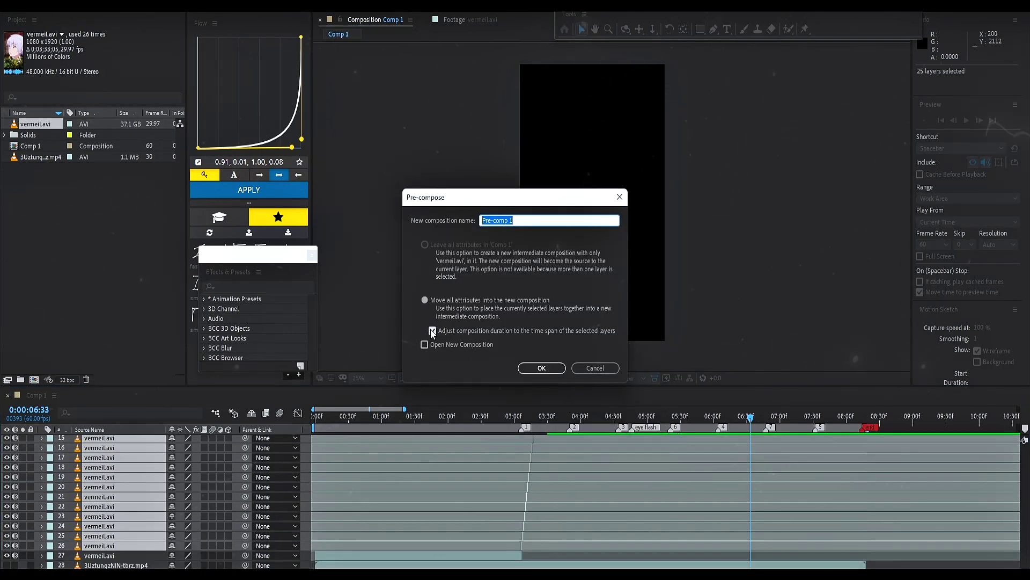
{"action": "left_click", "coordinate": [547, 369]}
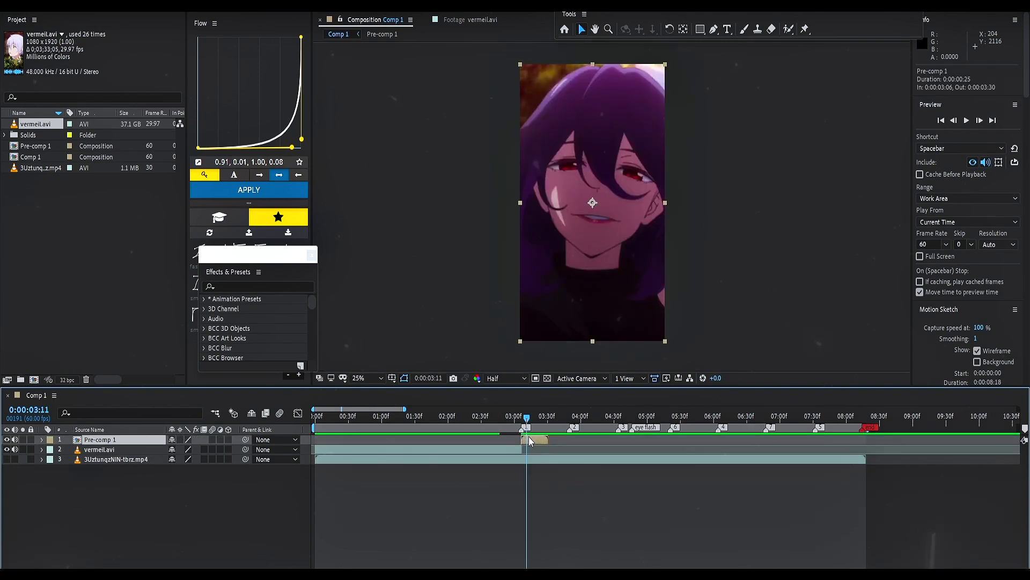
- Apply the Twixtor Pro effect to Pre-comp 1 and compare its input frame rate with the source footage's frame rate
{"action": "key", "text": "ctrl+space"}
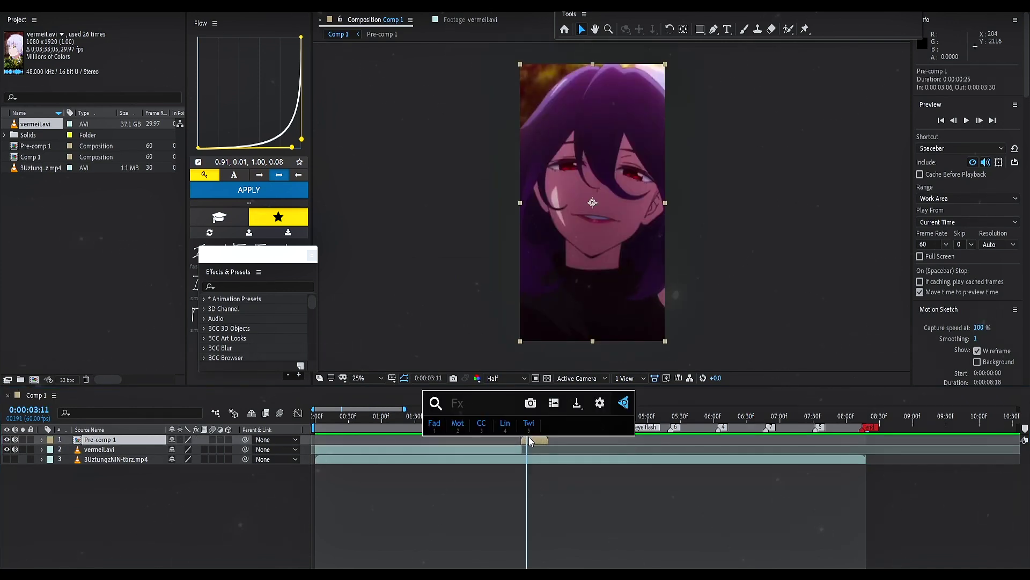
{"action": "type", "text": "twi"}
{"action": "left_click", "coordinate": [512, 468]}
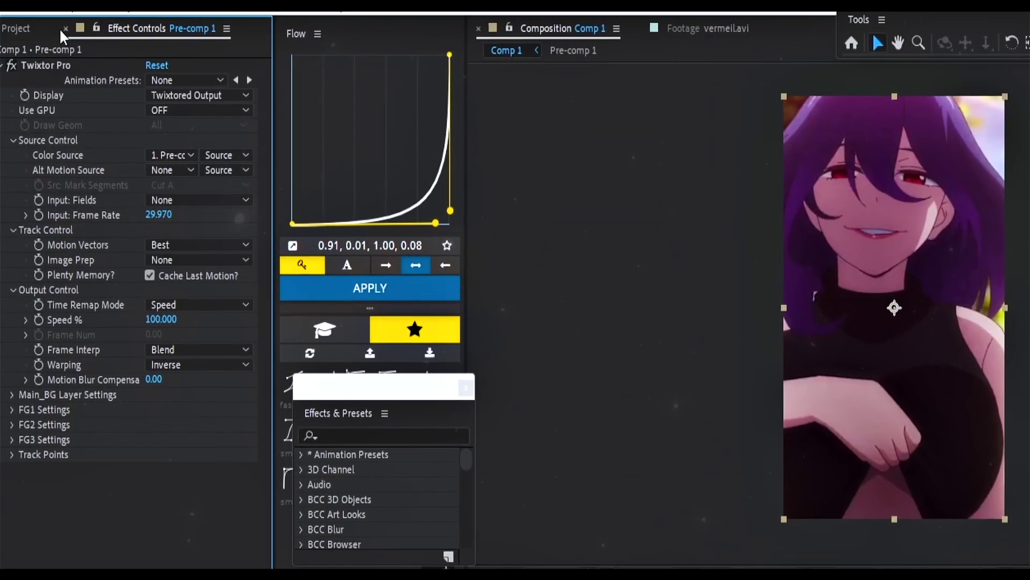
{"action": "left_click", "coordinate": [16, 28]}
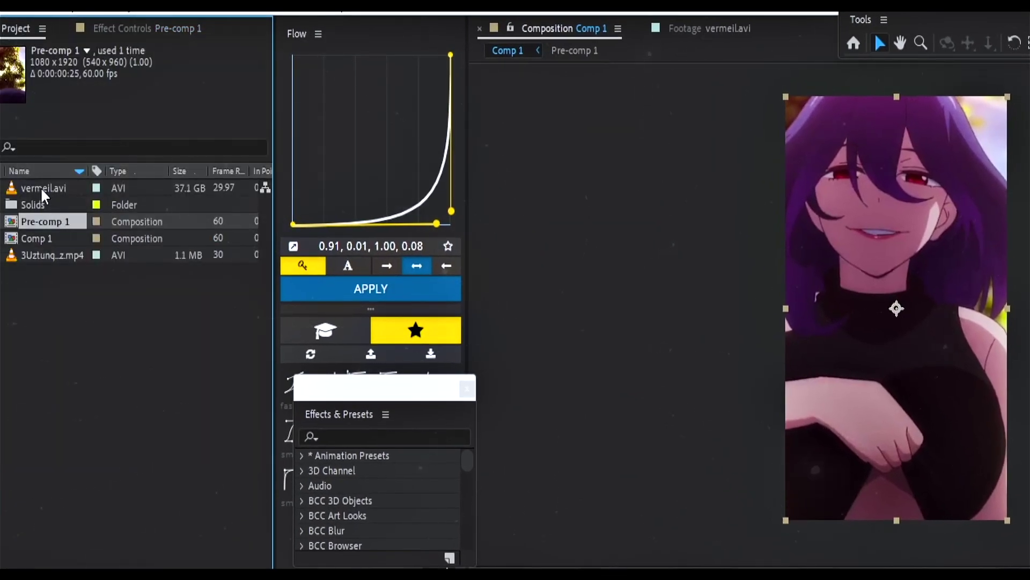
{"action": "left_click", "coordinate": [134, 29]}
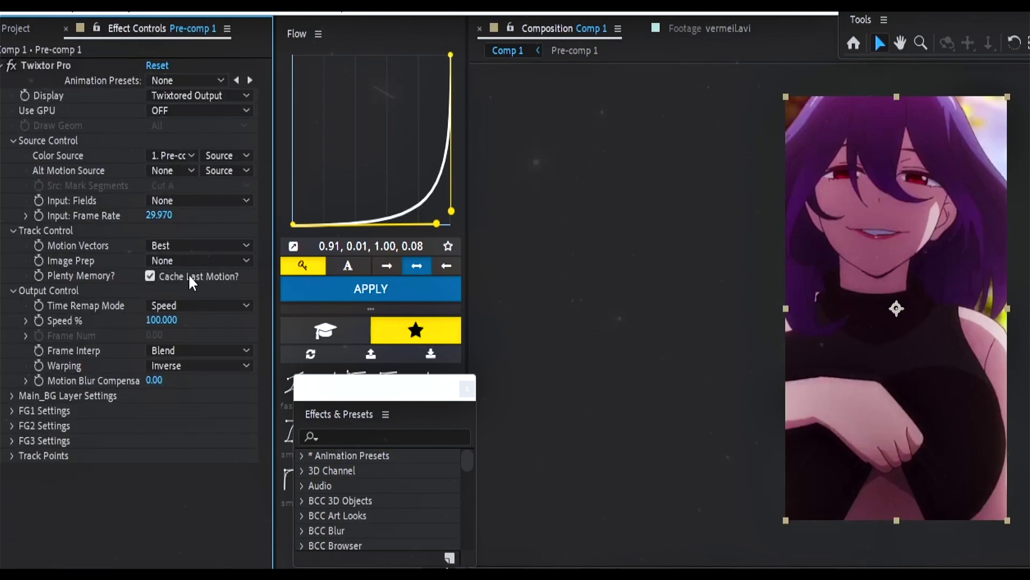
- Set Twixtor Pro's Image Prep to Contrast/Edge Enhance, Frame Interp to Motion Weighted Blend and Warping to Inverse w/ Smart Blend
{"action": "left_click", "coordinate": [177, 261]}
{"action": "left_click", "coordinate": [190, 299]}
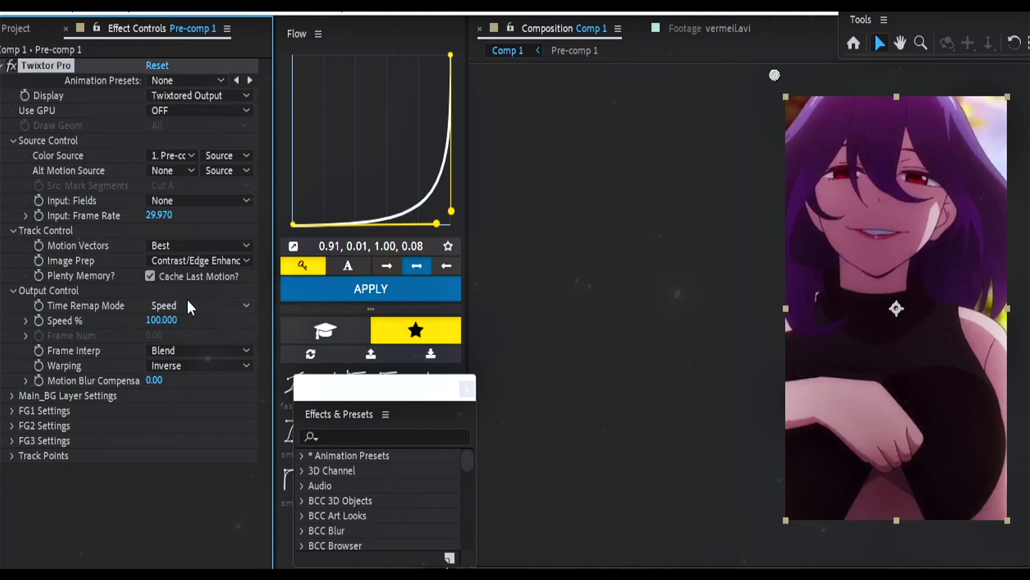
{"action": "left_click", "coordinate": [189, 350]}
{"action": "left_click", "coordinate": [190, 406]}
{"action": "left_click", "coordinate": [198, 365]}
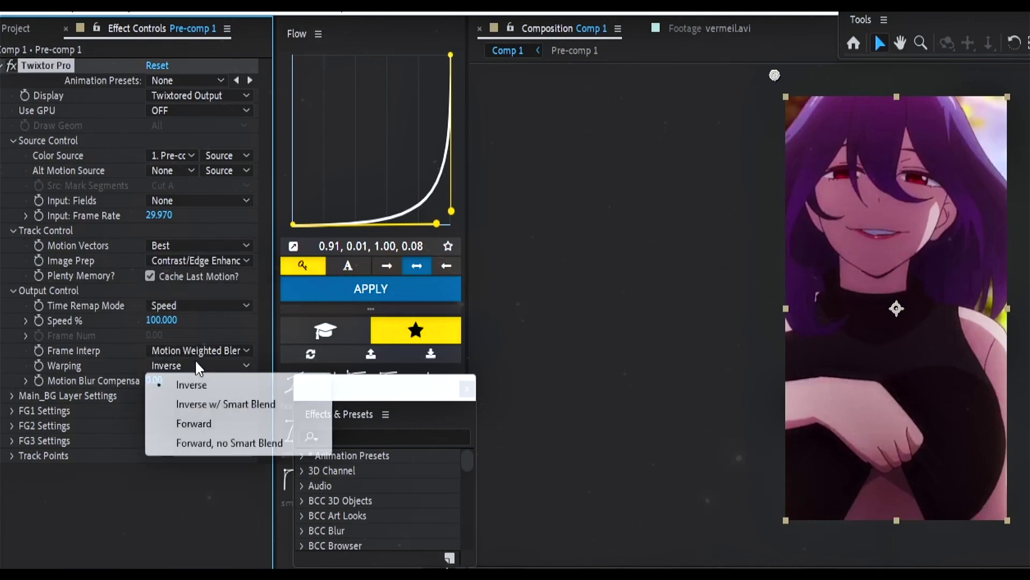
{"action": "left_click", "coordinate": [200, 404]}
{"action": "left_click", "coordinate": [11, 396]}
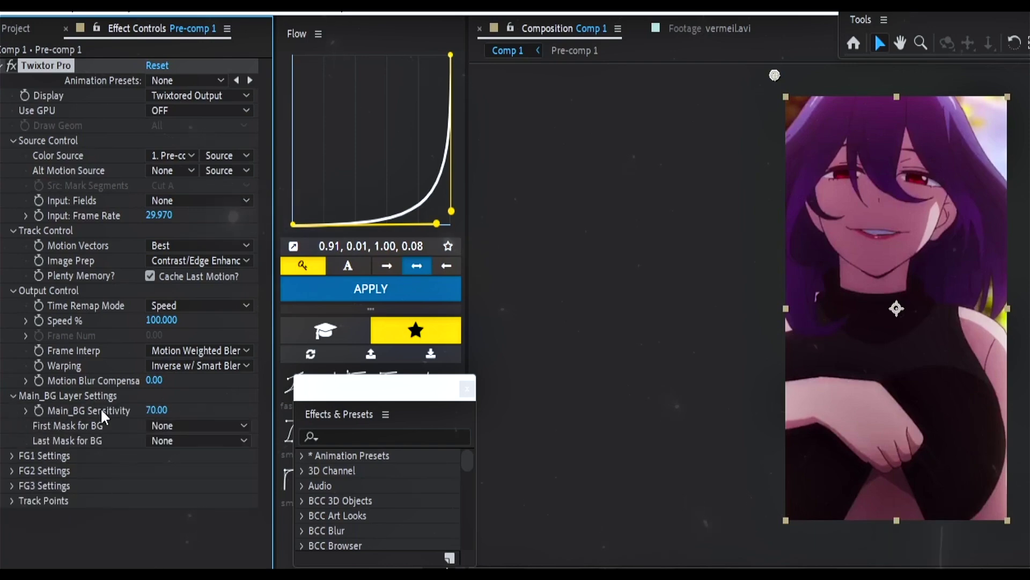
{"action": "left_click", "coordinate": [13, 396]}
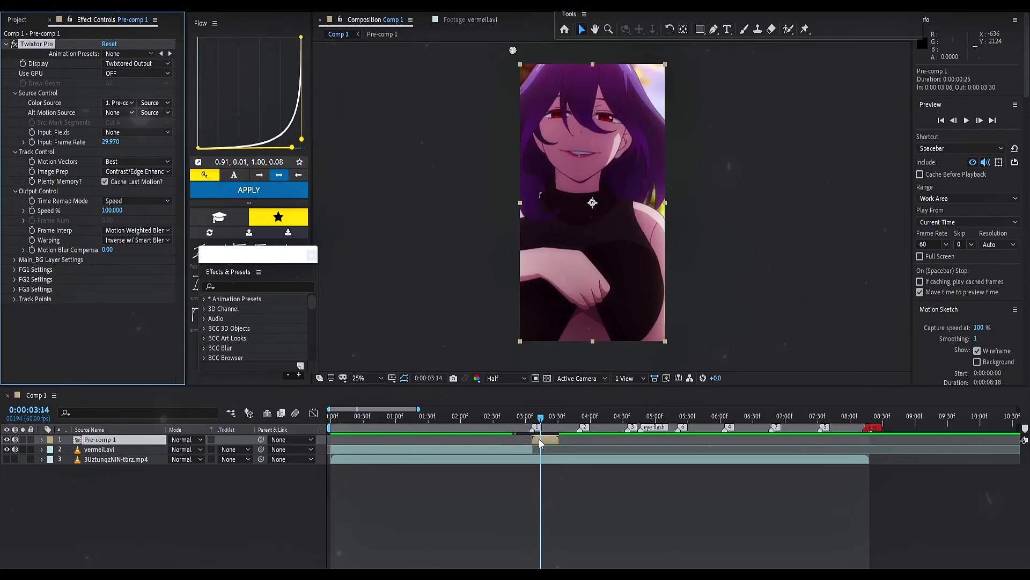
- Pre-compose Pre-comp 1 as Pre-comp 1 Comp 1, moving all attributes into the new composition and fitting its duration to the layer
{"action": "right_click", "coordinate": [540, 439]}
{"action": "left_click", "coordinate": [565, 374]}
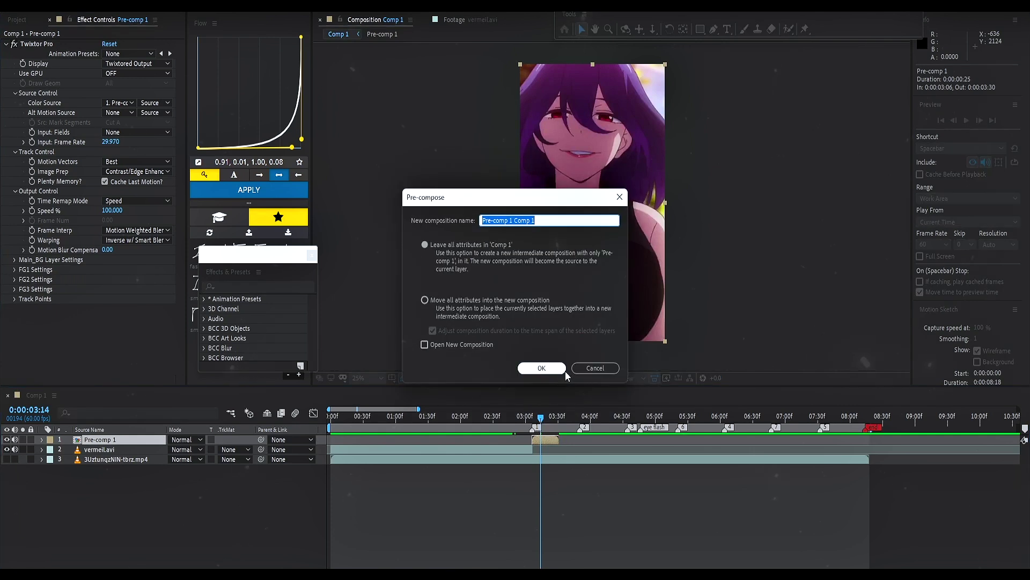
{"action": "left_click", "coordinate": [424, 301]}
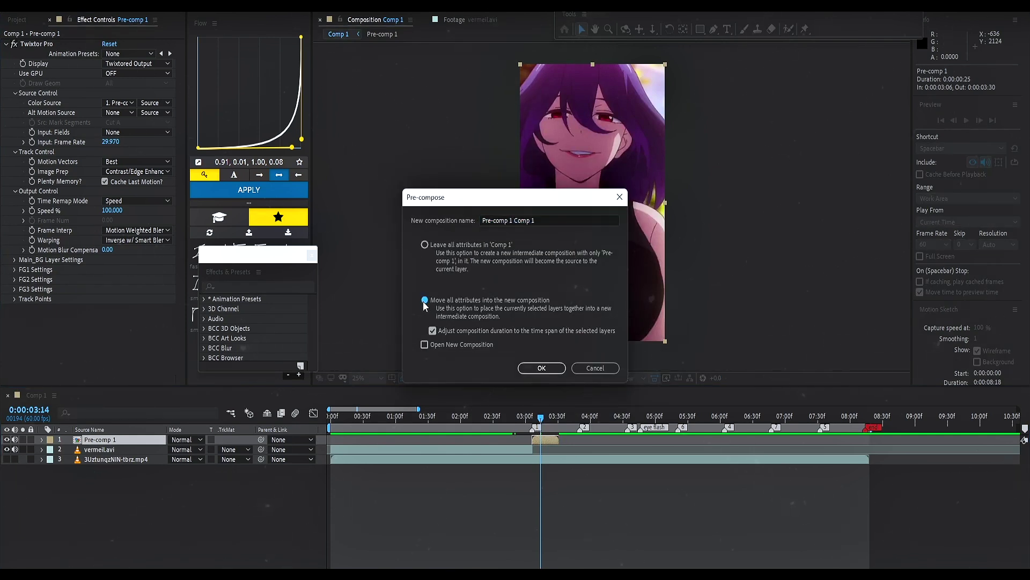
{"action": "left_click", "coordinate": [542, 368]}
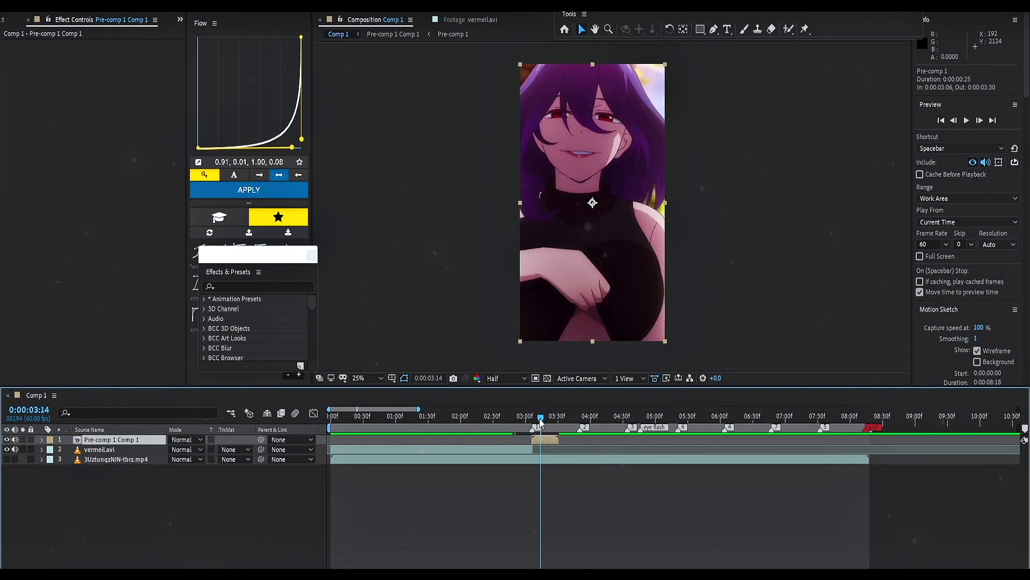
- Enable time remapping on Pre-comp 1 Comp 1 and move its end keyframe to 0:00:08:14
{"action": "left_click_drag", "start_coordinate": [541, 421], "coordinate": [548, 420]}
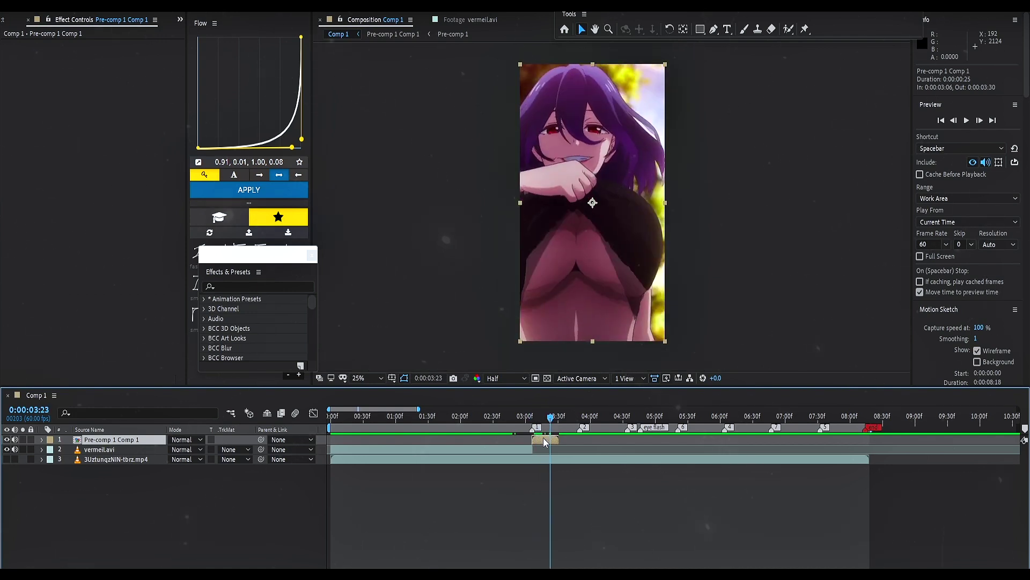
{"action": "right_click", "coordinate": [545, 442]}
{"action": "mouse_move", "coordinate": [586, 167]}
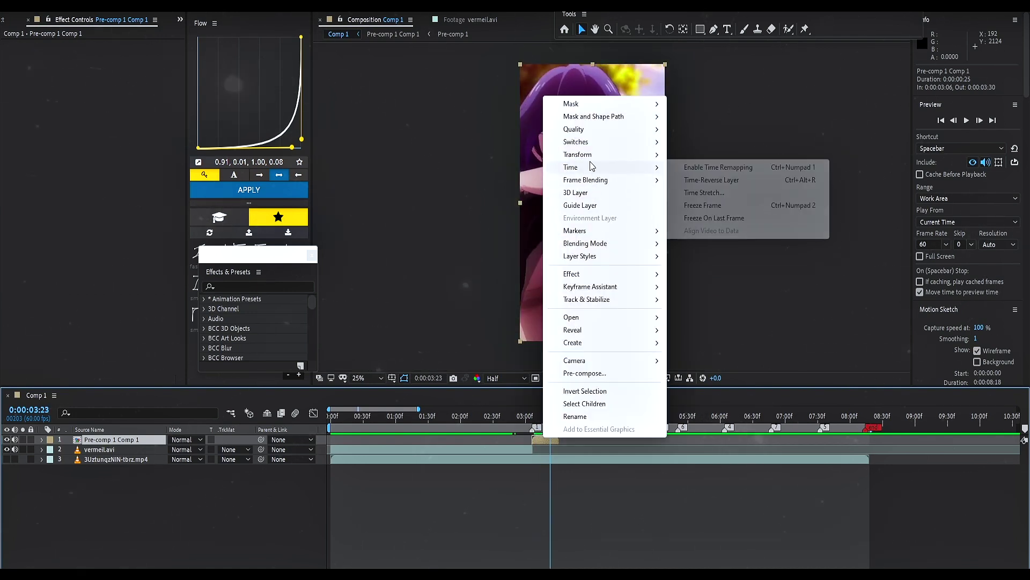
{"action": "left_click", "coordinate": [730, 171]}
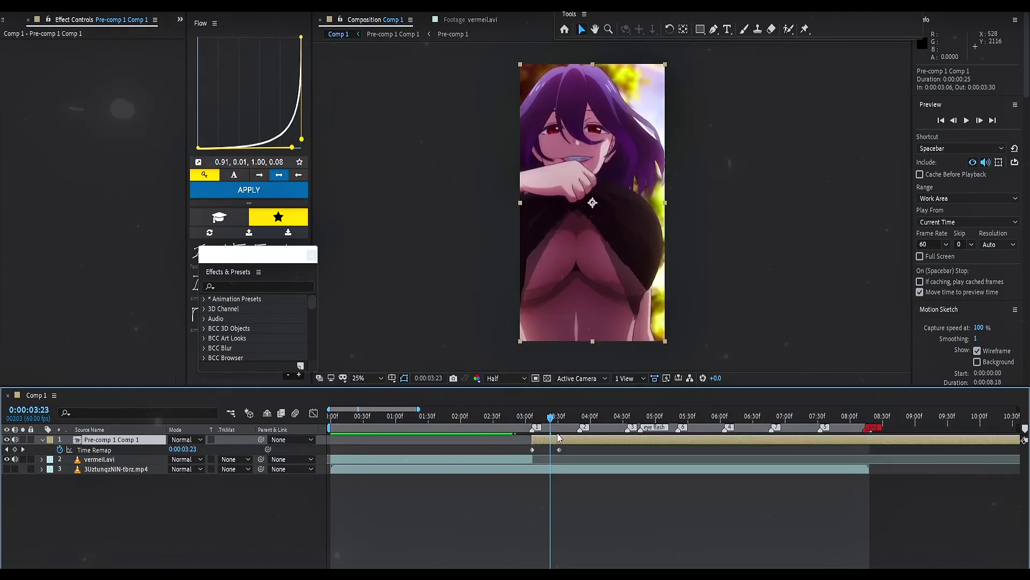
{"action": "left_click_drag", "start_coordinate": [558, 449], "coordinate": [865, 474]}
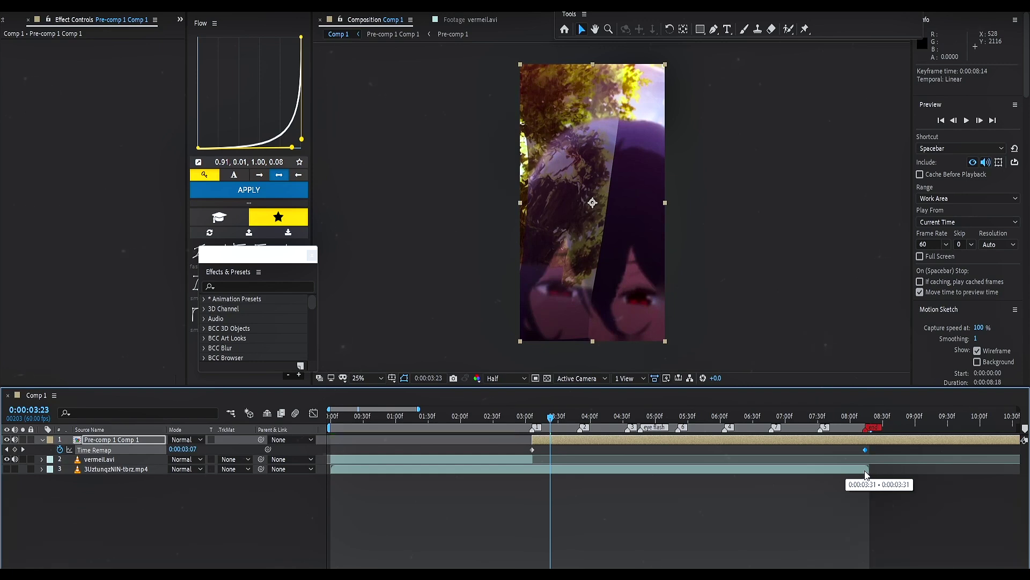
- Scrub through the slowed clip and apply Easy Ease to both Time Remap keyframes
{"action": "left_click_drag", "start_coordinate": [544, 417], "coordinate": [834, 428]}
{"action": "left_click_drag", "start_coordinate": [887, 447], "coordinate": [507, 454]}
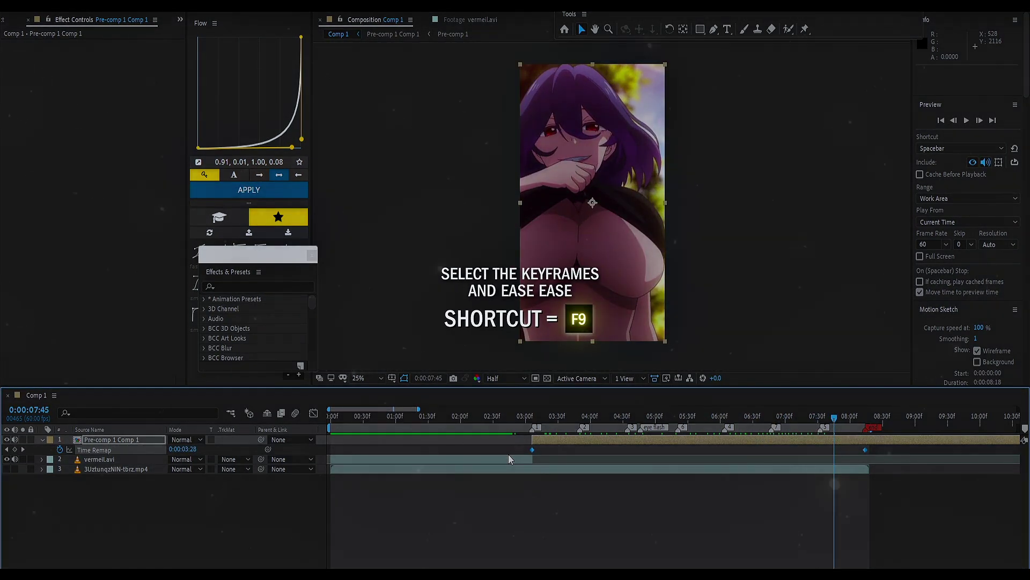
{"action": "key", "text": "F9"}
- Preview the eased slow motion from 0:00:03:08 and display the Time Remap curve in the Graph Editor
{"action": "left_click", "coordinate": [535, 417]}
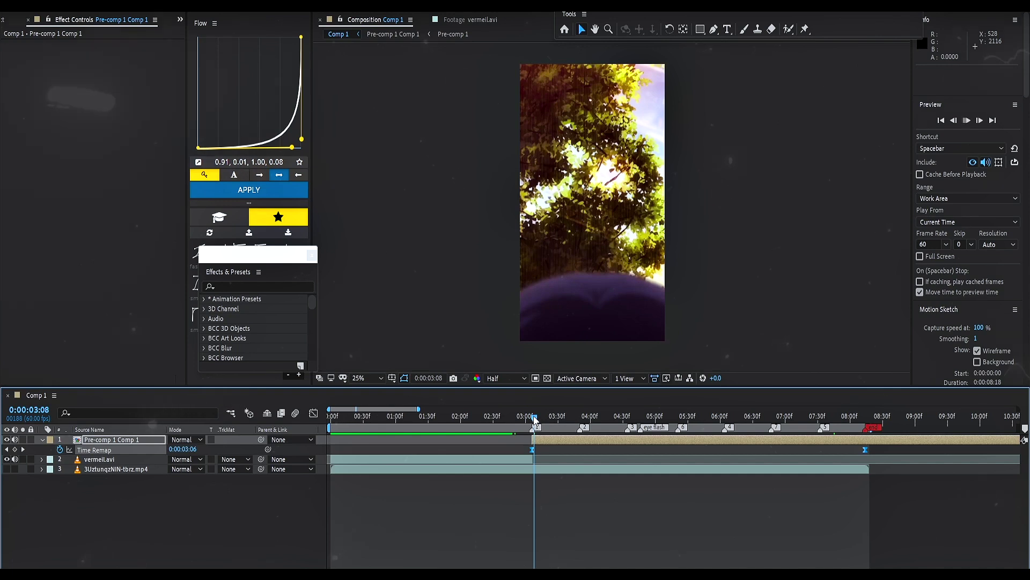
{"action": "key", "text": "space"}
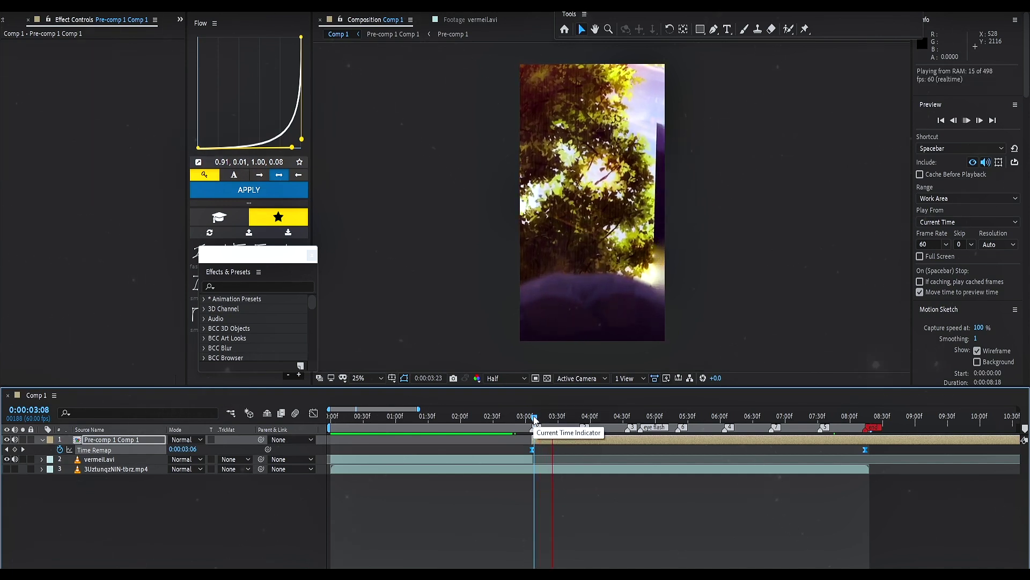
{"action": "key", "text": "space"}
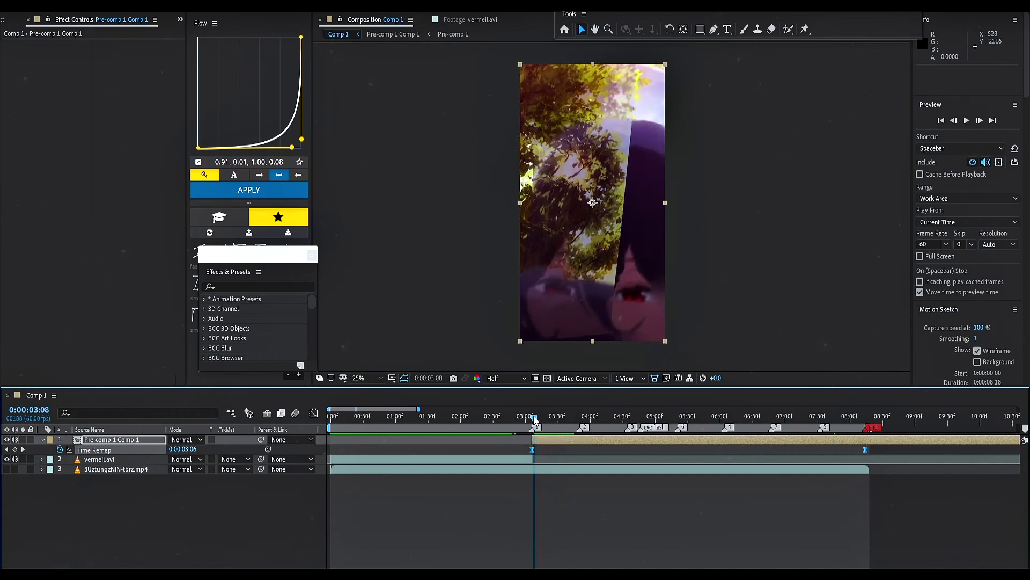
{"action": "left_click_drag", "start_coordinate": [536, 423], "coordinate": [572, 416]}
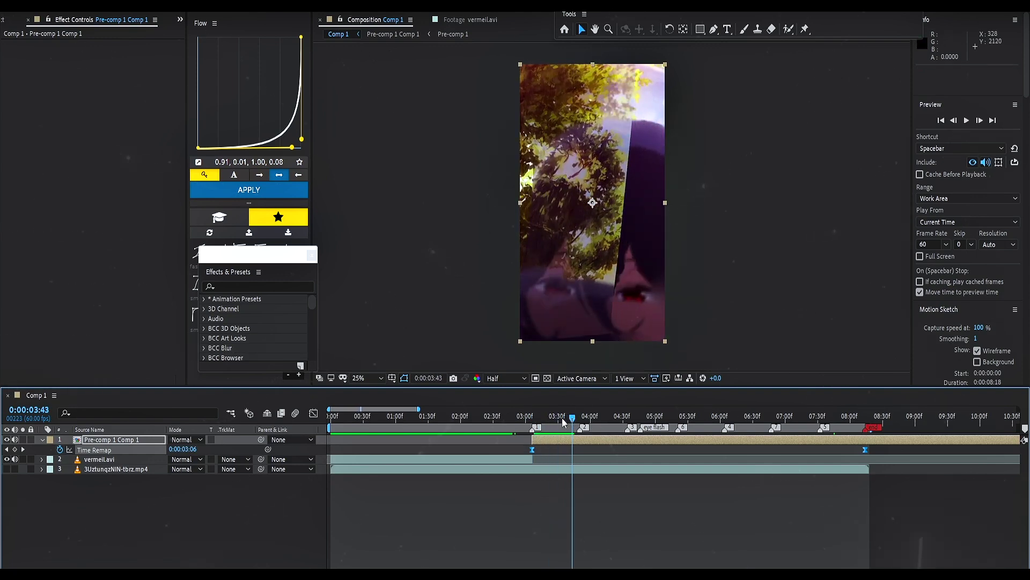
{"action": "left_click", "coordinate": [571, 417]}
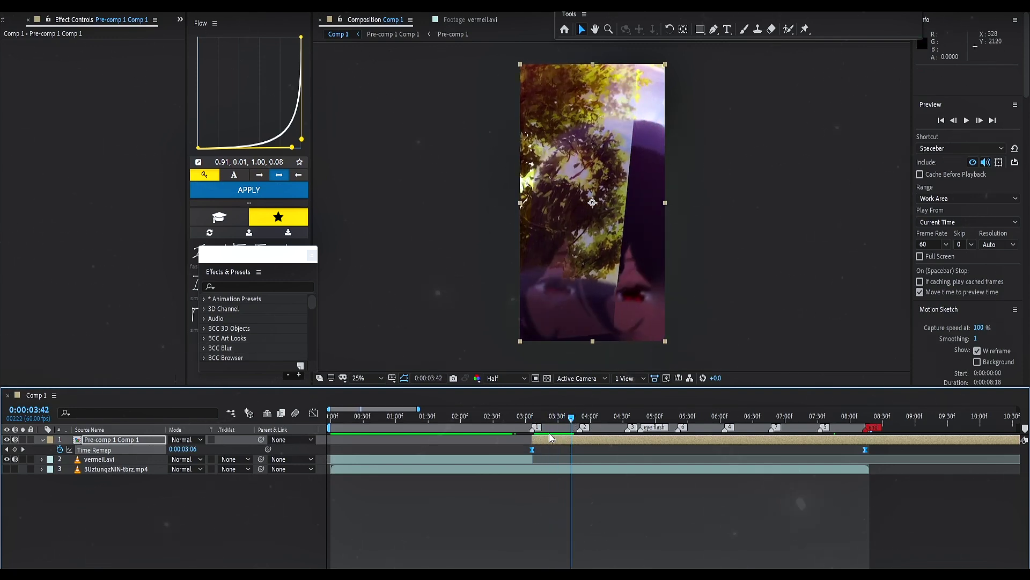
{"action": "left_click", "coordinate": [314, 413]}
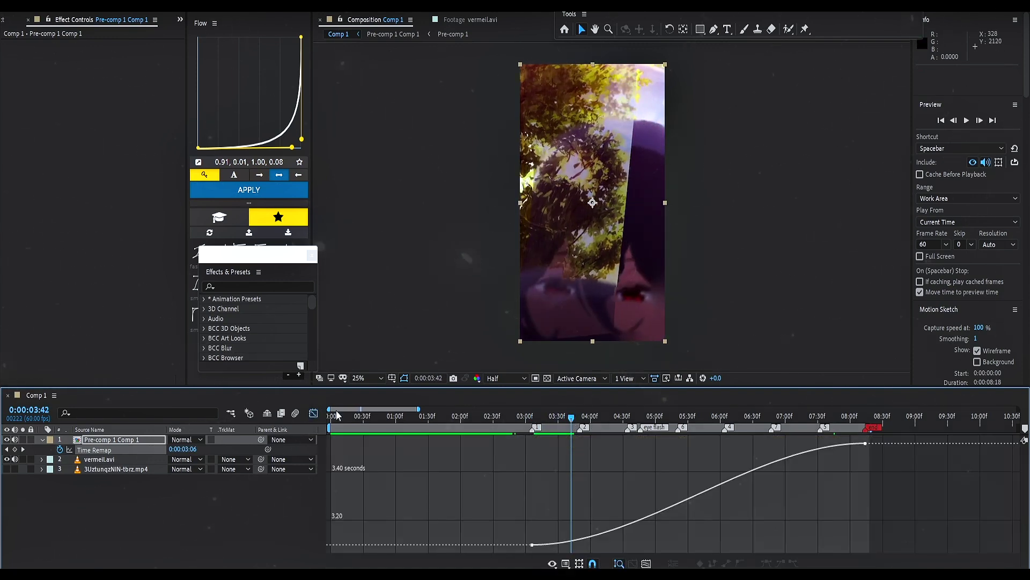
- Reshape the Time Remap curve with a vertical outgoing handle on the first keyframe for a fast start, and return to the layer bar view
{"action": "left_click", "coordinate": [567, 540]}
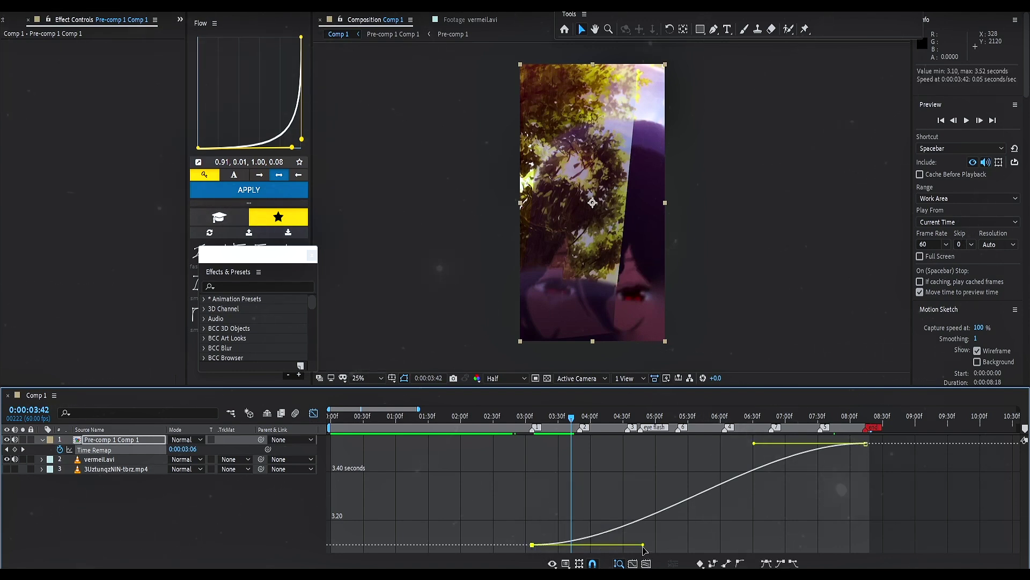
{"action": "left_click_drag", "start_coordinate": [637, 546], "coordinate": [518, 511]}
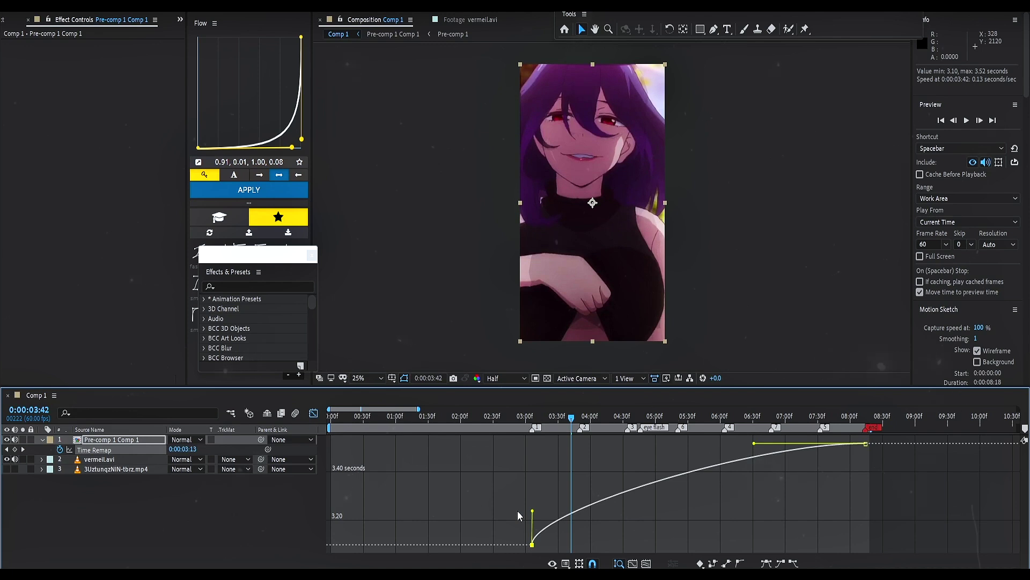
{"action": "mouse_move", "coordinate": [517, 510]}
{"action": "left_mouse_down"}
{"action": "mouse_move", "coordinate": [514, 495]}
{"action": "mouse_move", "coordinate": [514, 507]}
{"action": "left_mouse_up"}
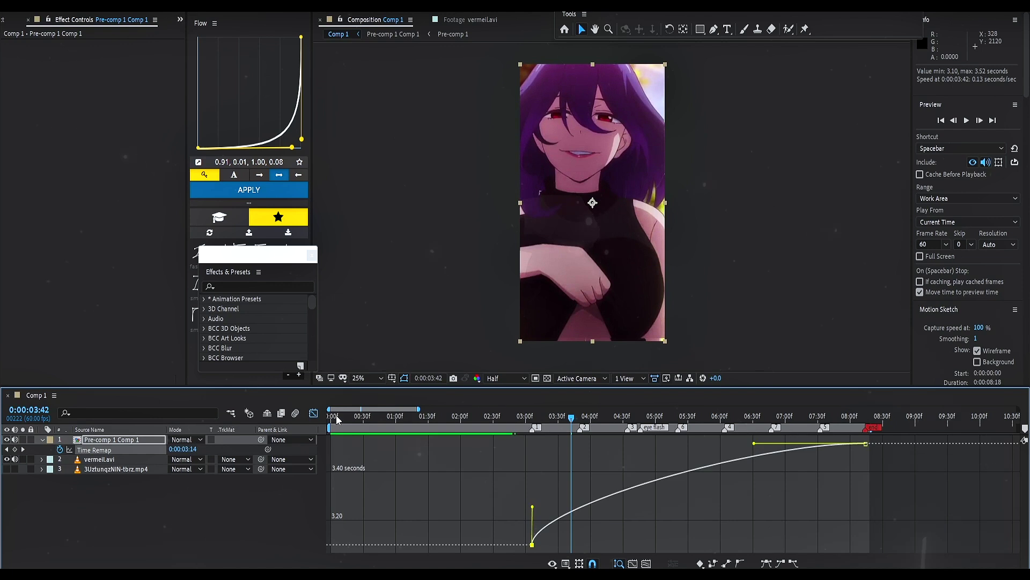
{"action": "key", "text": "shift+F3"}
- Preview the retimed clip in Comp 1 from just around the first beat marker
{"action": "left_click_drag", "start_coordinate": [571, 424], "coordinate": [529, 419]}
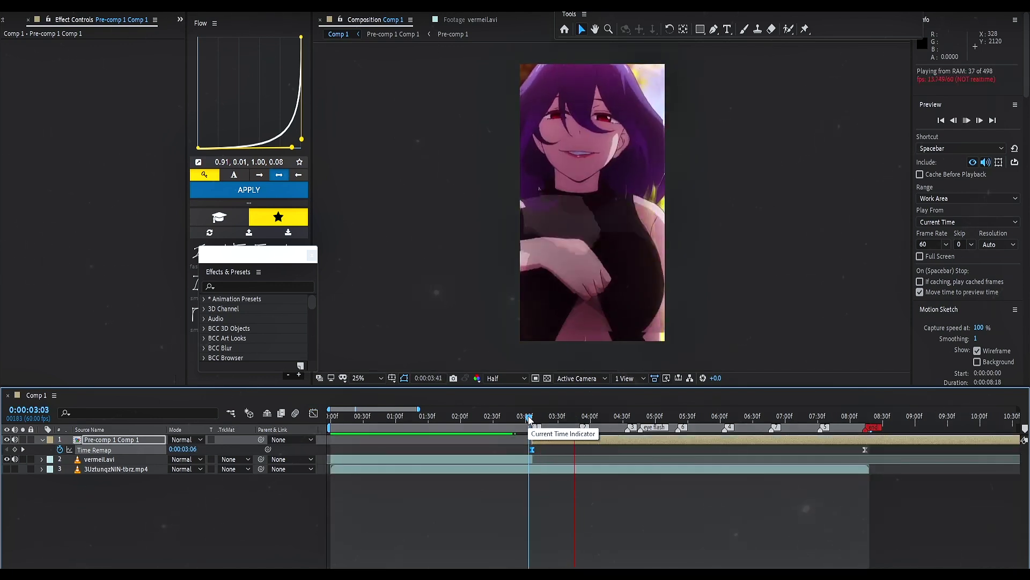
{"action": "key", "text": "space"}
{"action": "key", "text": "space"}
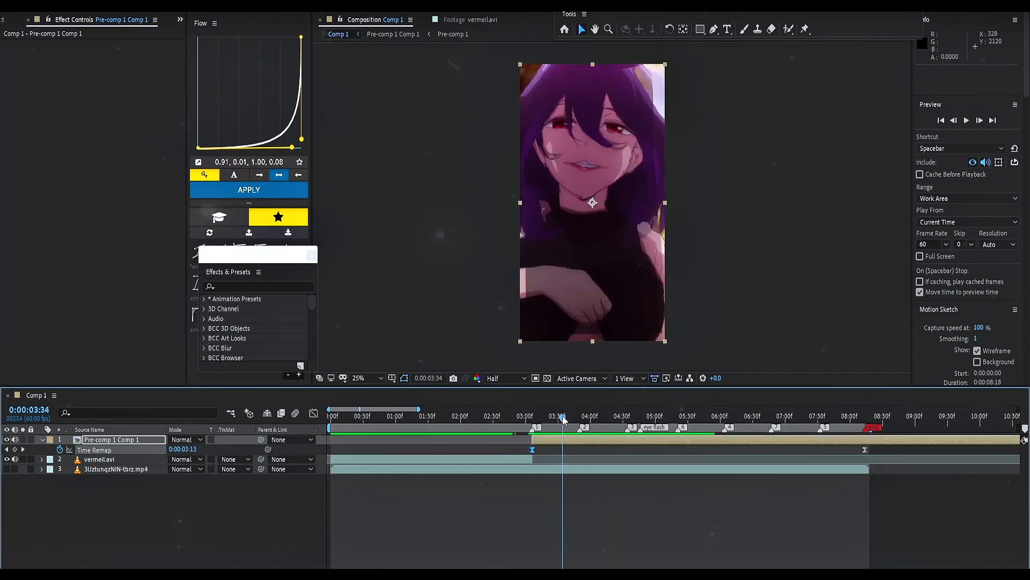
{"action": "key", "text": "shift+F3"}
{"action": "left_click", "coordinate": [316, 413]}
{"action": "left_click", "coordinate": [533, 417]}
{"action": "key", "text": "space"}
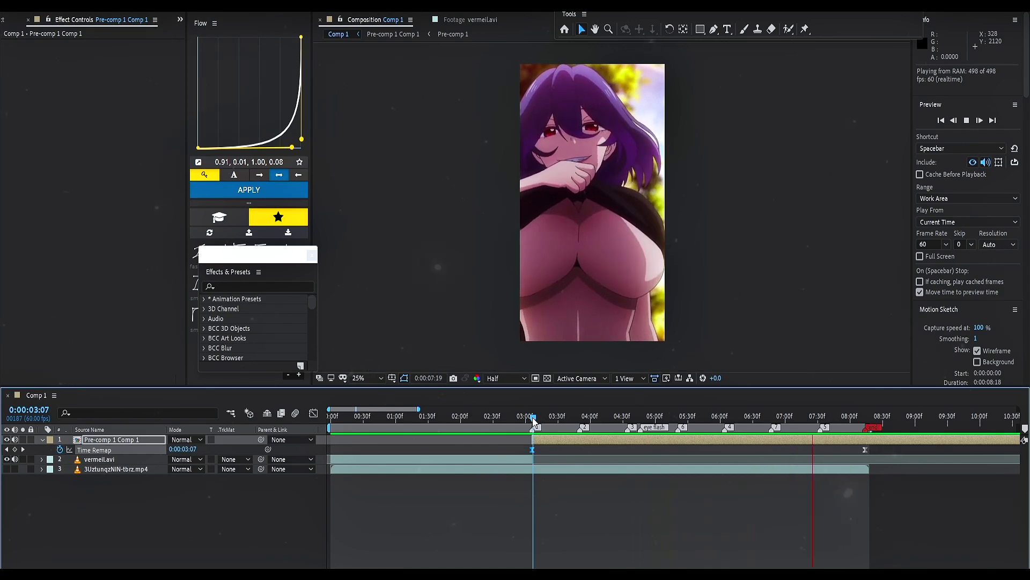
- Show the layer switches and trim the end of Pre-comp 1 Comp 1 to its last Time Remap keyframe at 0:00:08:14
{"action": "key", "text": "F4"}
{"action": "left_click_drag", "start_coordinate": [528, 423], "coordinate": [865, 442]}
{"action": "left_click", "coordinate": [865, 436]}
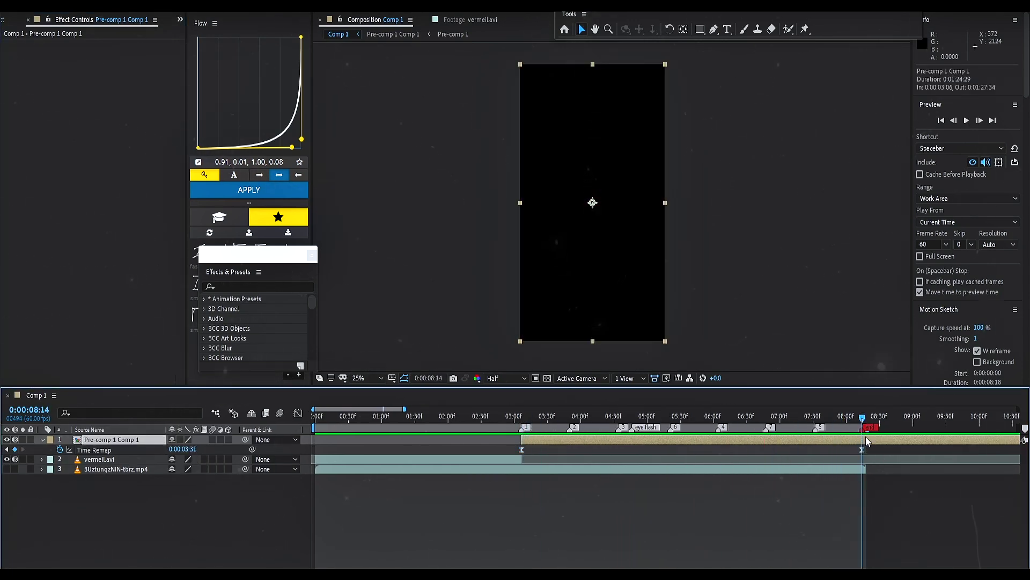
{"action": "key", "text": "alt+bracketright"}
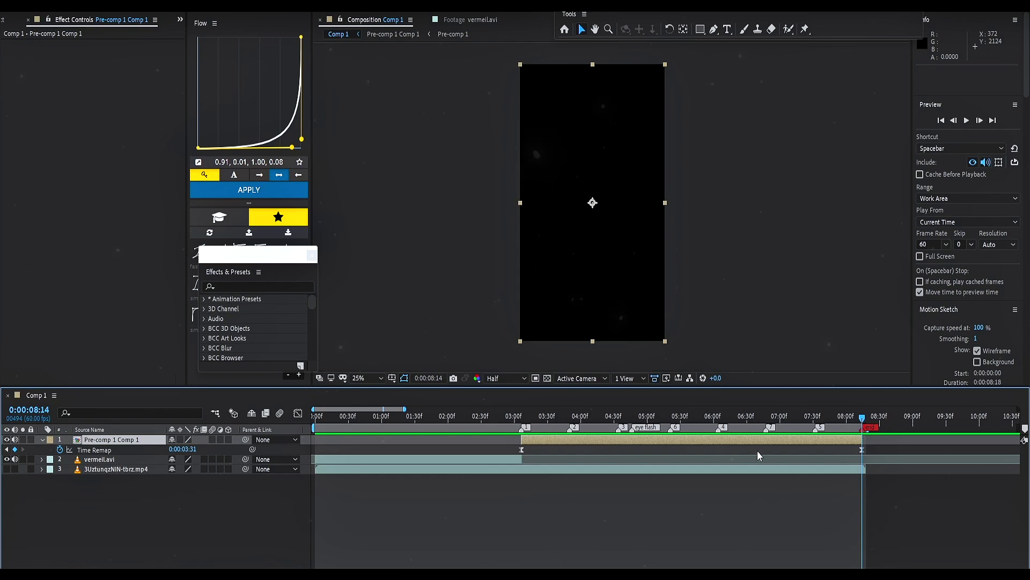
- Add a new adjustment layer above Pre-comp 1 Comp 1 with the current time at 0:00:03:06
{"action": "left_click", "coordinate": [520, 417]}
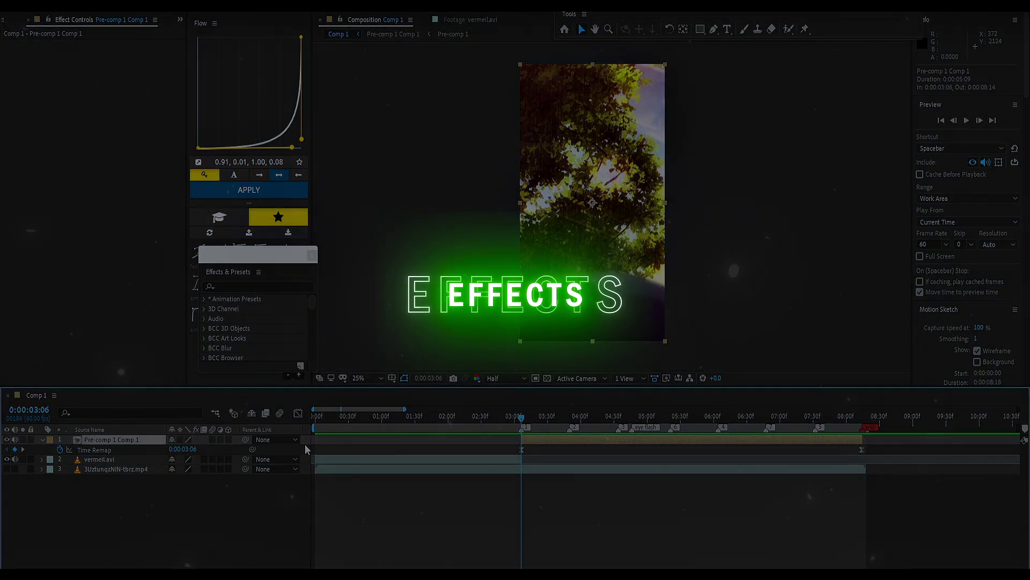
{"action": "right_click", "coordinate": [305, 441]}
{"action": "mouse_move", "coordinate": [338, 446]}
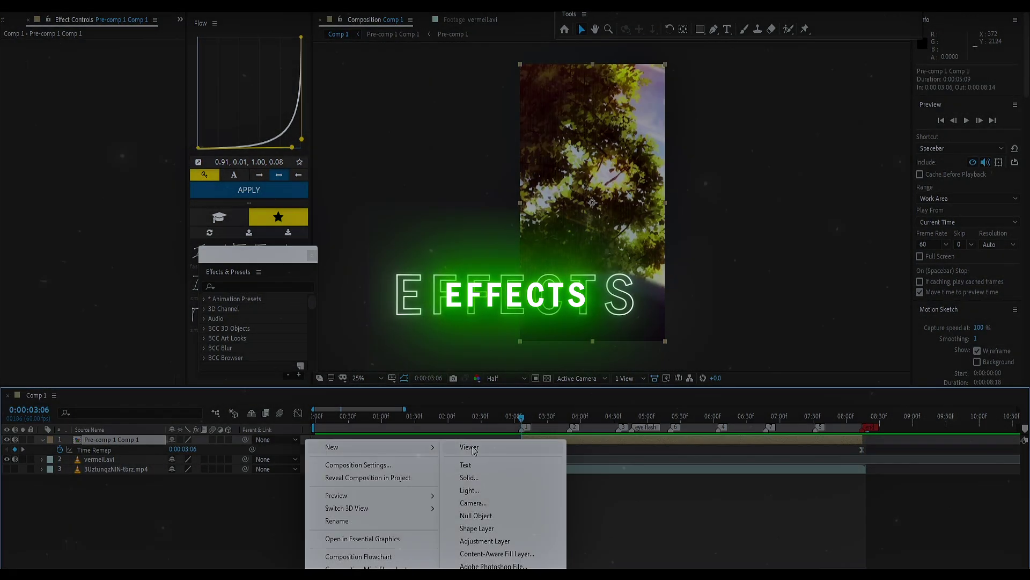
{"action": "left_click", "coordinate": [484, 541]}
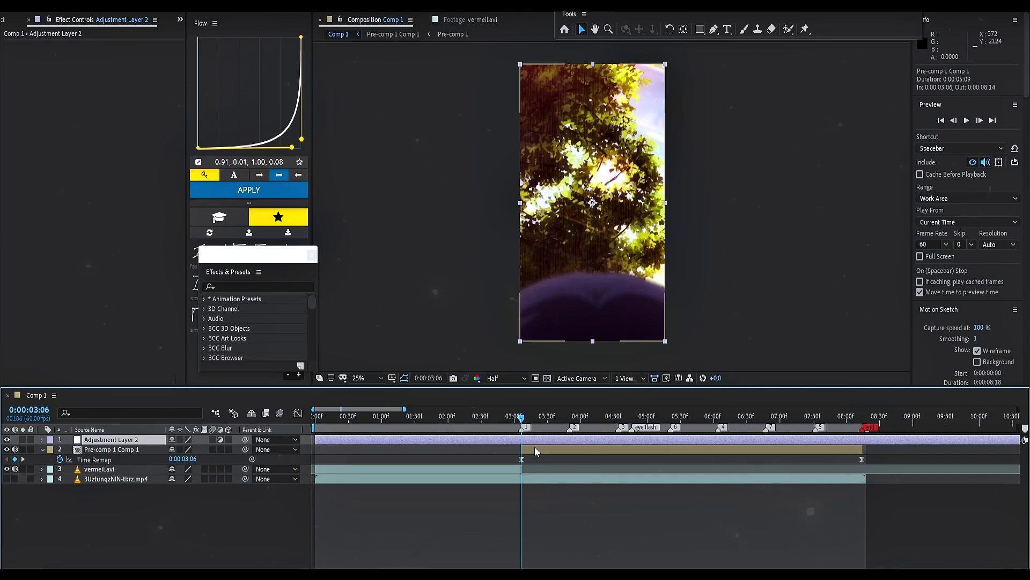
- Trim the adjustment layer to span 0:00:03:06 to 0:00:08:14, matching Pre-comp 1 Comp 1
{"action": "key", "text": "alt+bracketleft"}
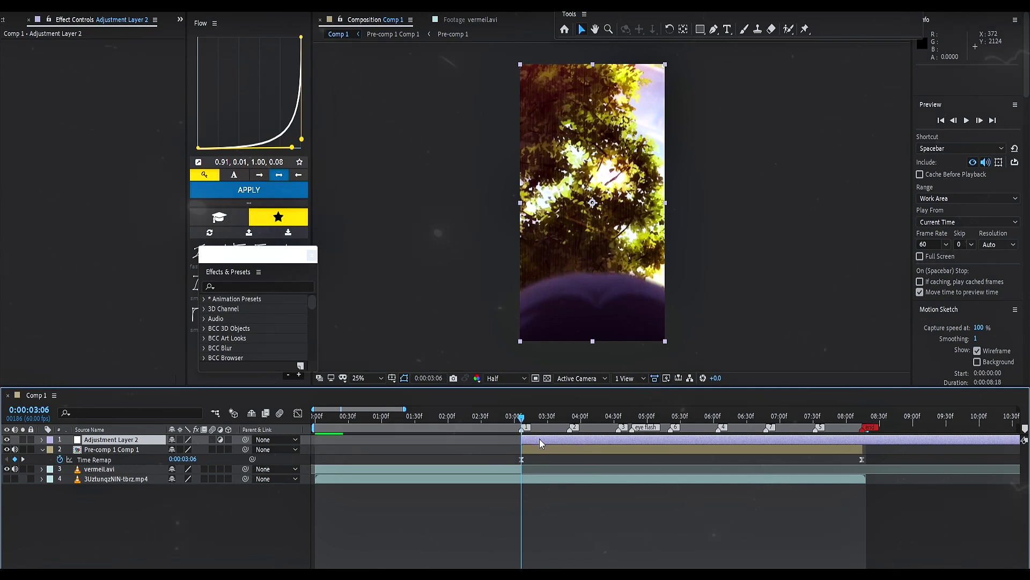
{"action": "key", "text": "k"}
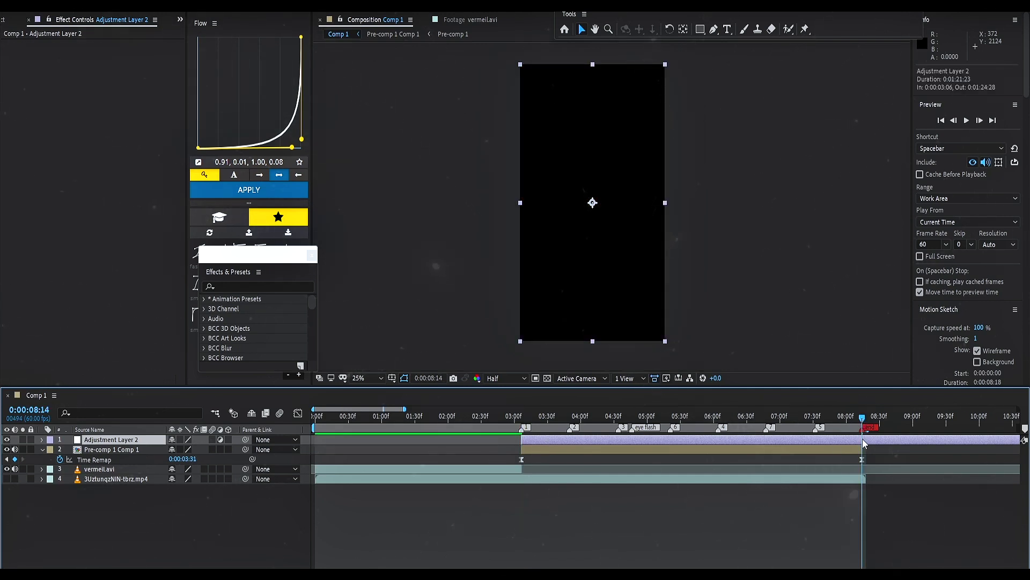
{"action": "key", "text": "alt+bracketright"}
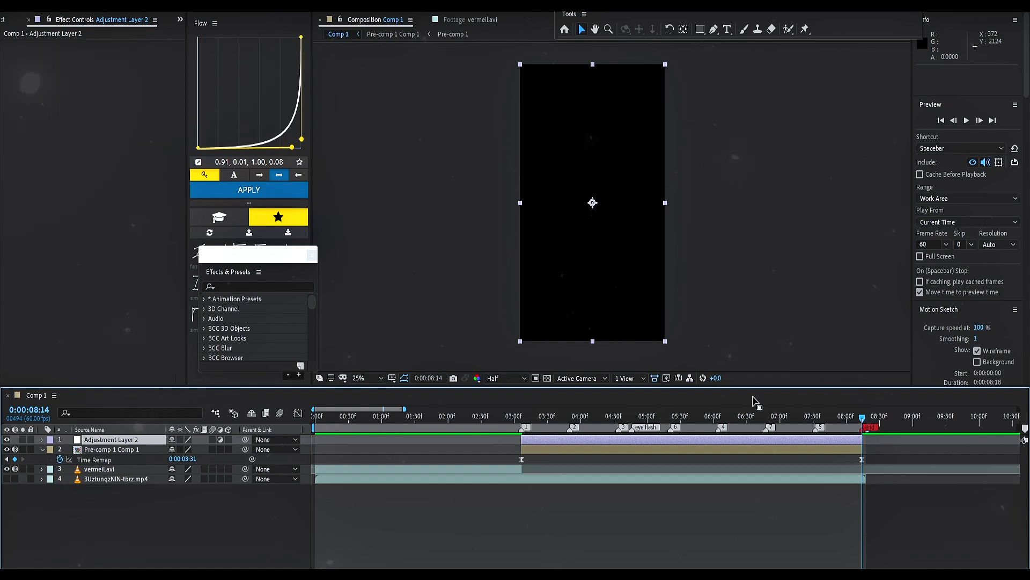
- Apply the Exposure effect to the adjustment layer and keyframe a master Exposure of 1.00 at 0:00:03:06
{"action": "left_click_drag", "start_coordinate": [542, 423], "coordinate": [526, 436]}
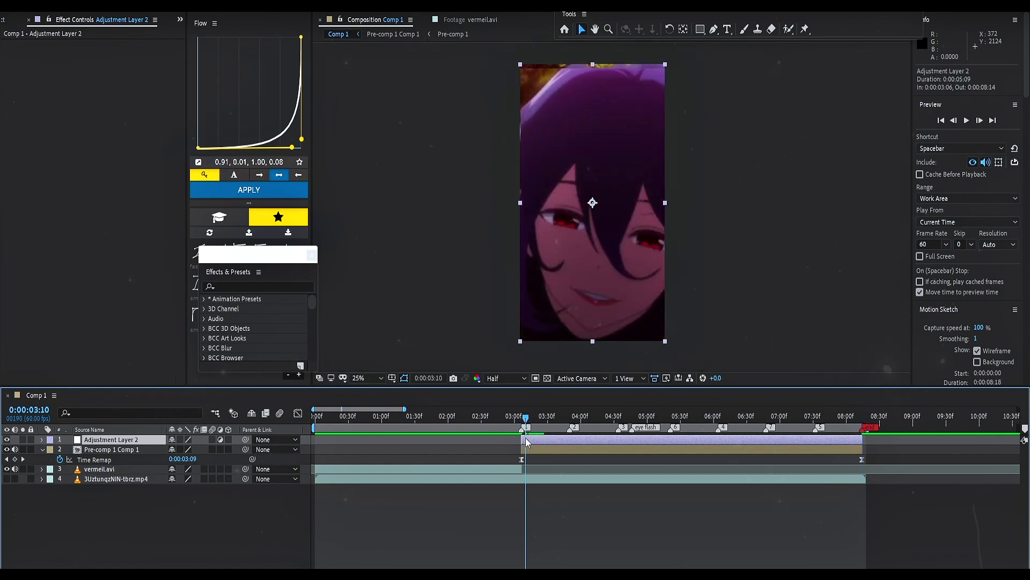
{"action": "key", "text": "j"}
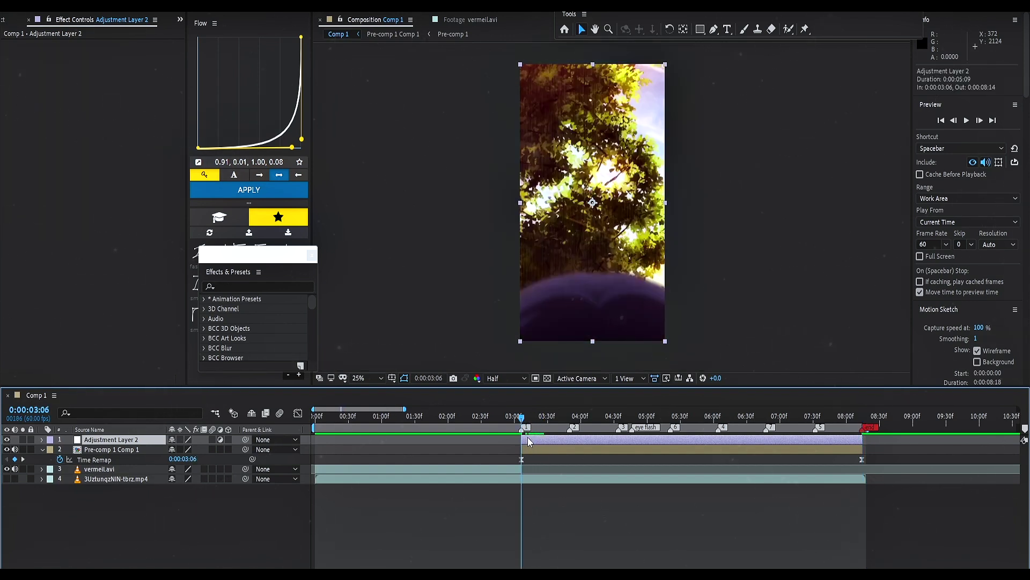
{"action": "key", "text": "ctrl+space"}
{"action": "type", "text": "ex"}
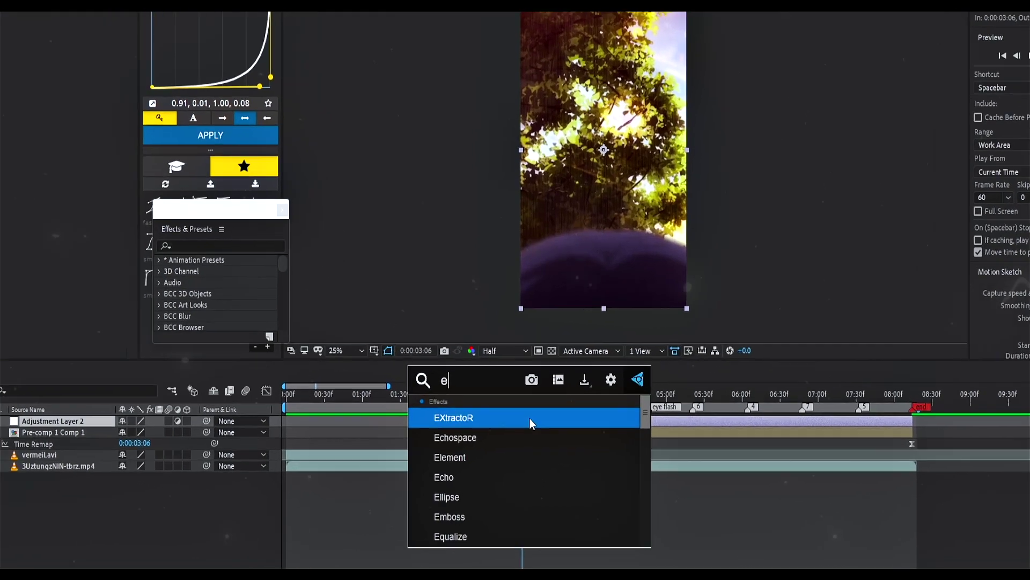
{"action": "left_click", "coordinate": [525, 404]}
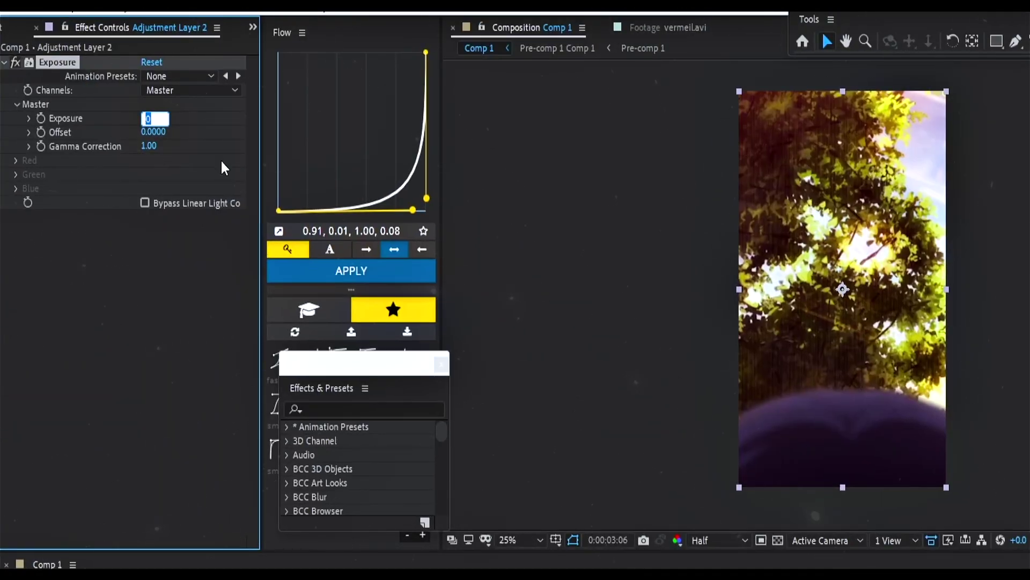
{"action": "type", "text": "1"}
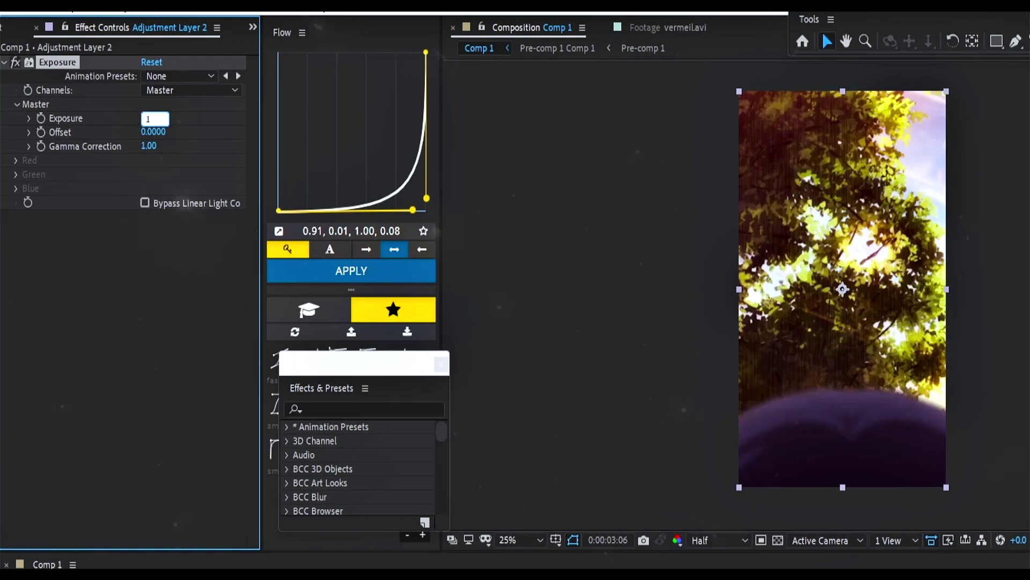
{"action": "left_click", "coordinate": [202, 288]}
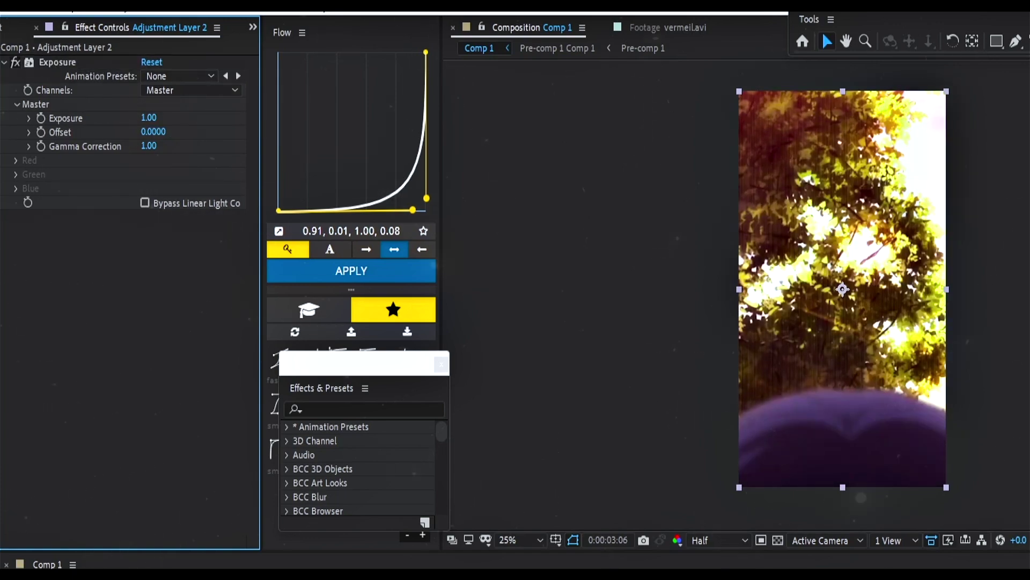
{"action": "left_click", "coordinate": [37, 116]}
- Reveal the adjustment layer's keyframed properties and add an Exposure keyframe of 1.00 at 0:00:03:50, on the second beat marker
{"action": "left_click", "coordinate": [583, 428]}
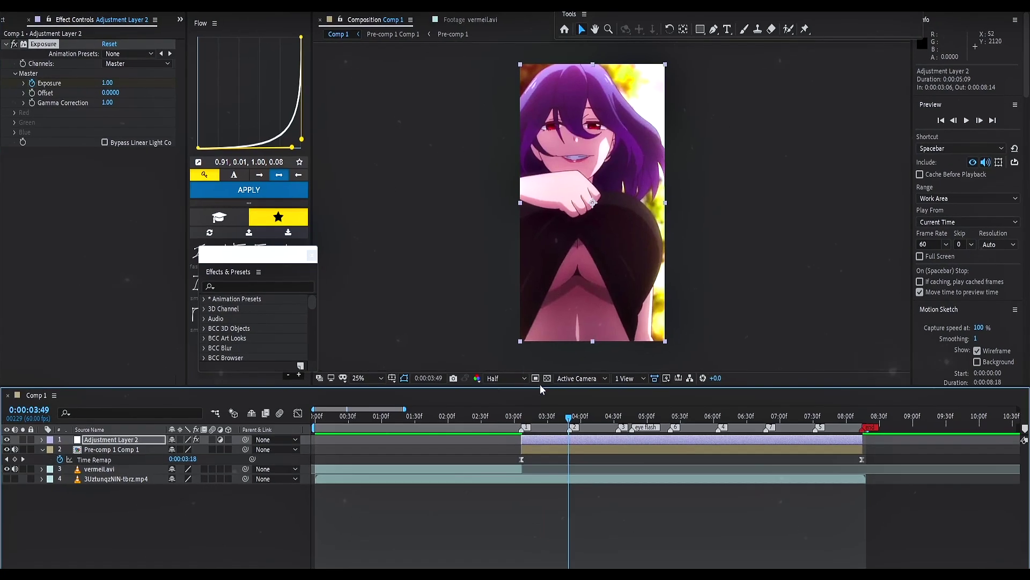
{"action": "left_click", "coordinate": [567, 416]}
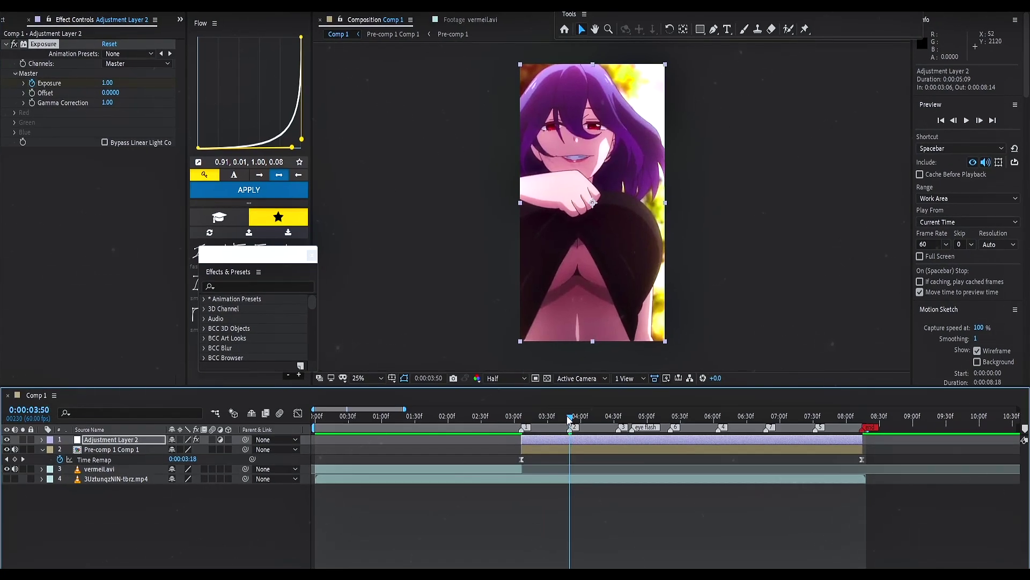
{"action": "left_click", "coordinate": [114, 110]}
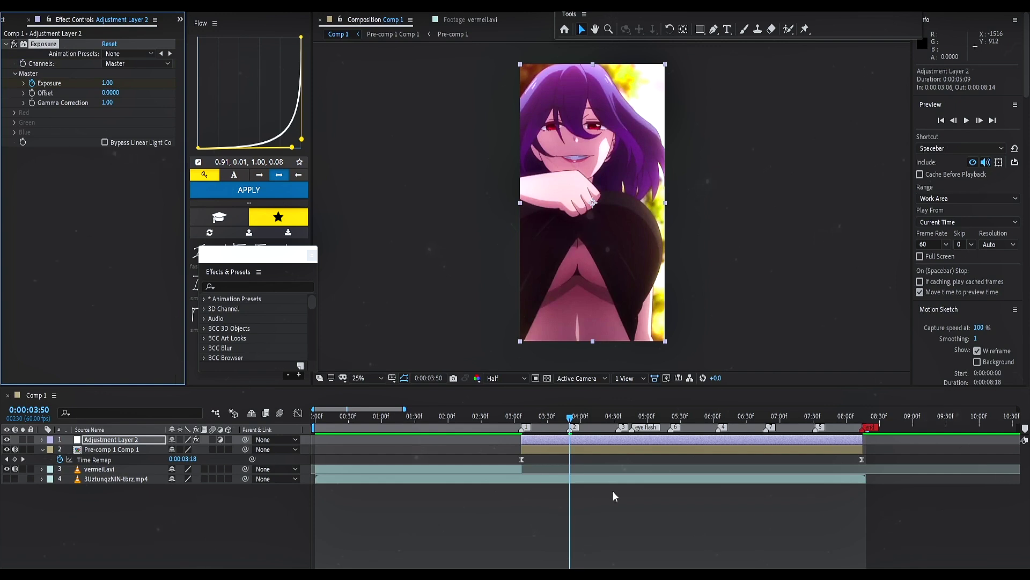
{"action": "key", "text": "u"}
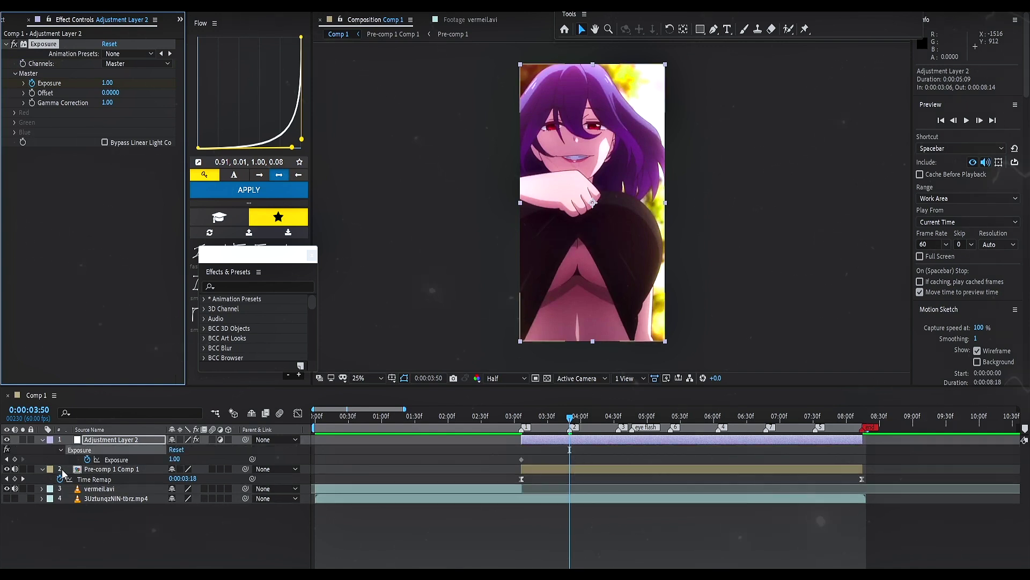
{"action": "left_click", "coordinate": [15, 459]}
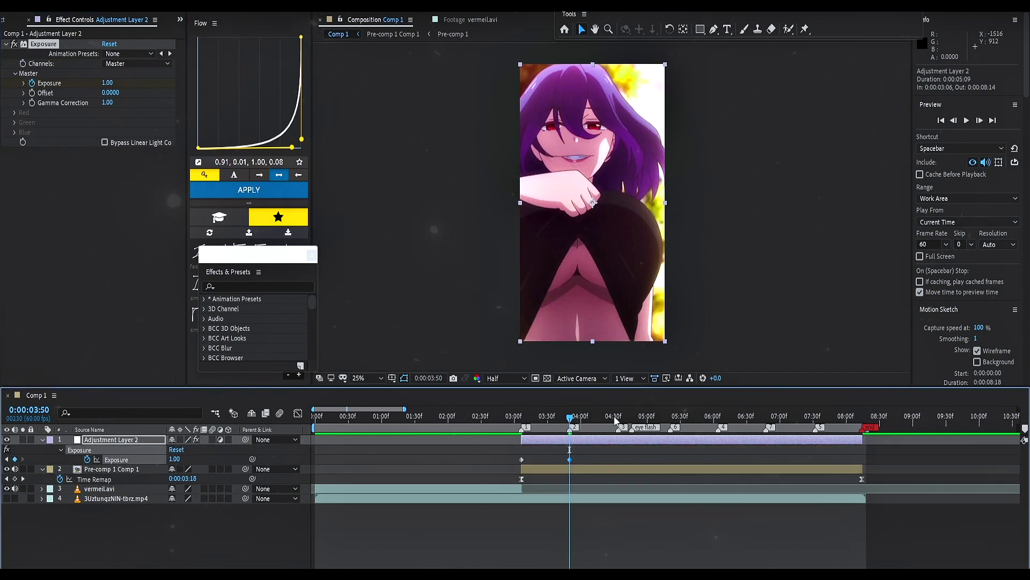
- Add Exposure keyframes of 1.00 at the next five beat markers, from 0:00:04:34 through 0:00:07:32
{"action": "left_click_drag", "start_coordinate": [616, 420], "coordinate": [620, 416]}
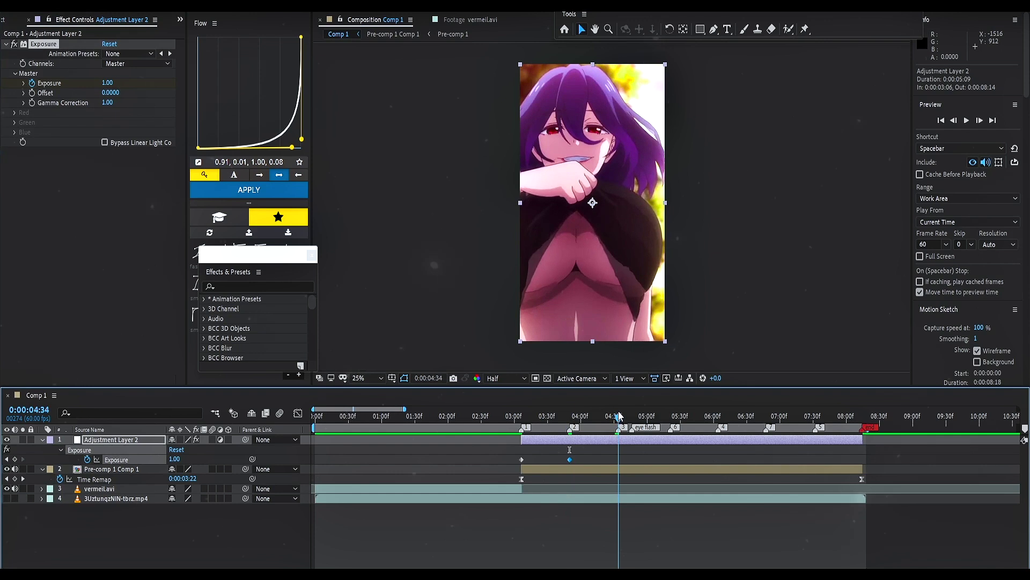
{"action": "left_click", "coordinate": [15, 459]}
{"action": "key", "text": "k"}
{"action": "left_click", "coordinate": [15, 459]}
{"action": "key", "text": "k"}
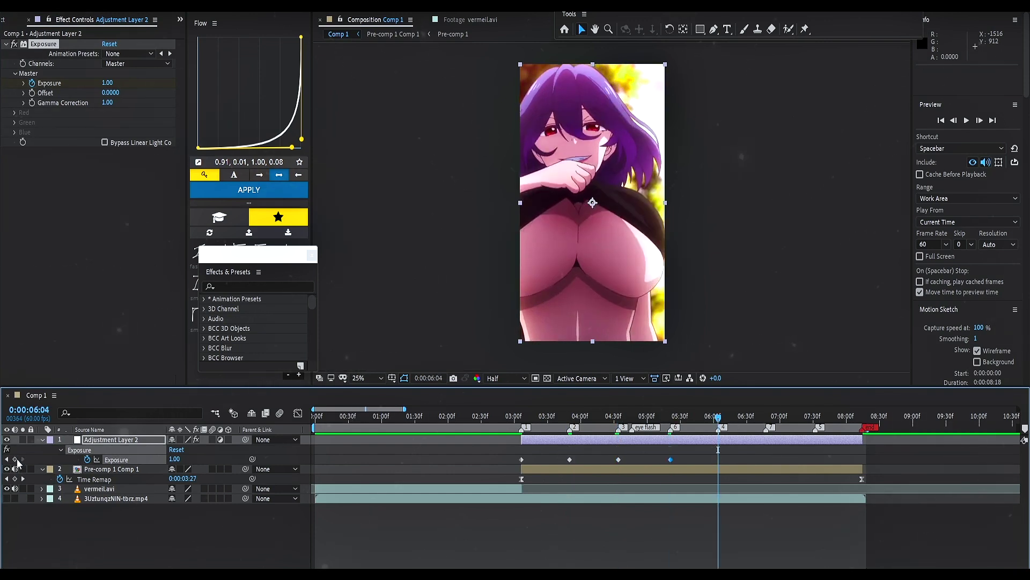
{"action": "left_click", "coordinate": [15, 459]}
{"action": "left_click", "coordinate": [765, 418]}
{"action": "left_click", "coordinate": [816, 418]}
{"action": "left_click", "coordinate": [15, 459]}
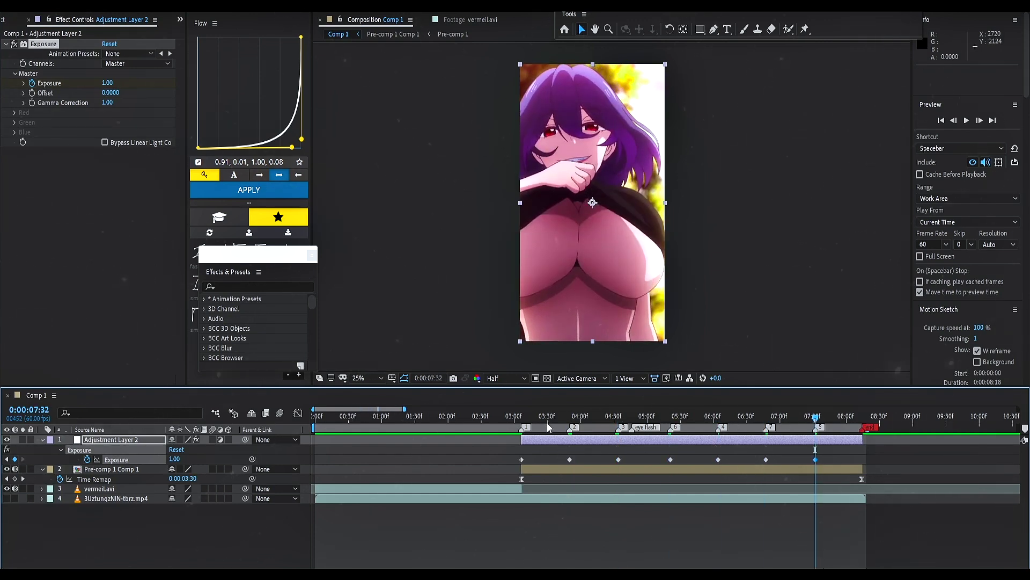
- Between the first two beat markers, keyframe Exposure at 0 on 0:00:03:29 and at 1 on 0:00:03:44
{"action": "left_click", "coordinate": [546, 419]}
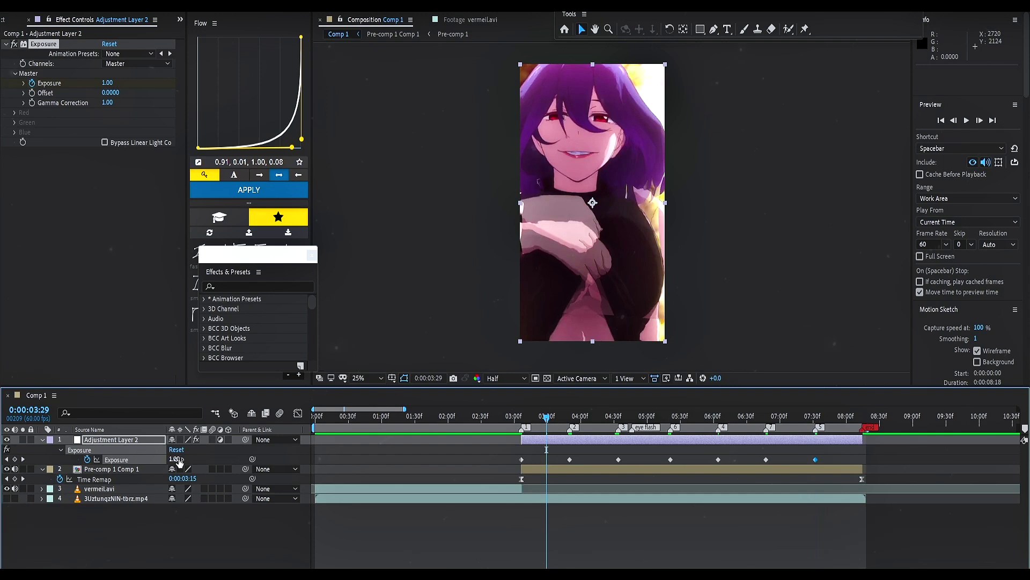
{"action": "key", "text": "Return"}
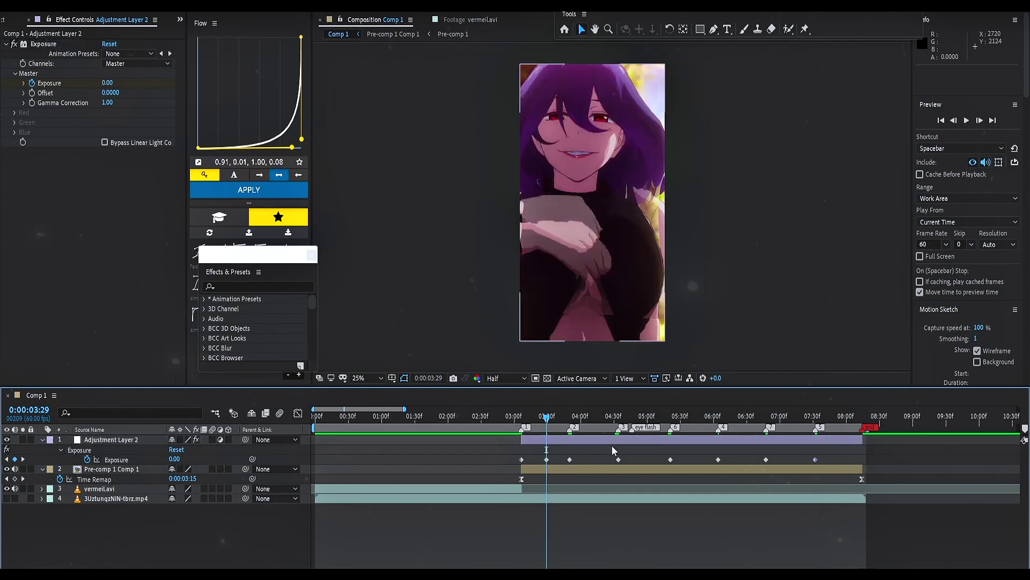
{"action": "left_click", "coordinate": [564, 418]}
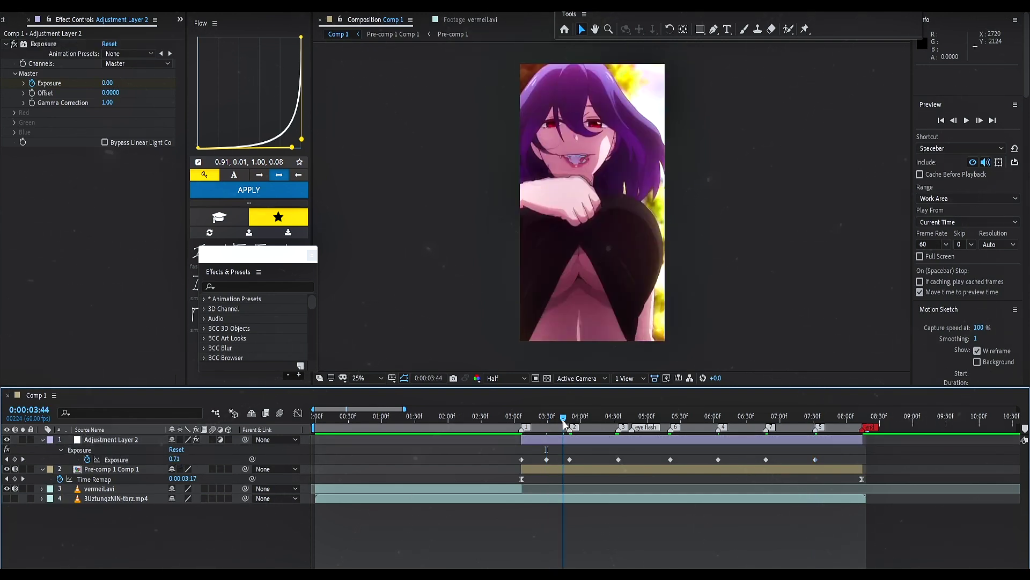
{"action": "left_click", "coordinate": [183, 479]}
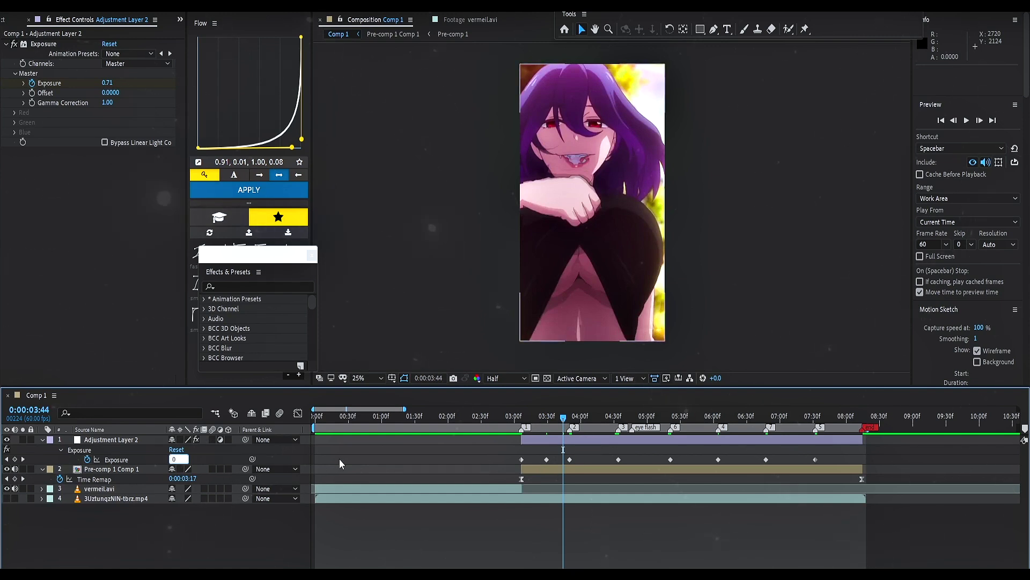
{"action": "type", "text": "1"}
{"action": "left_click", "coordinate": [597, 417]}
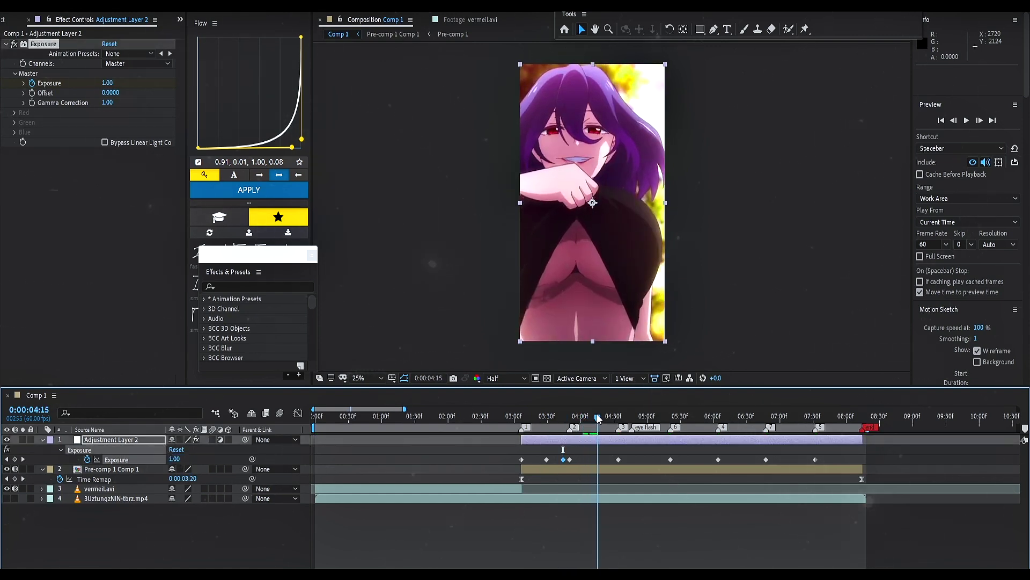
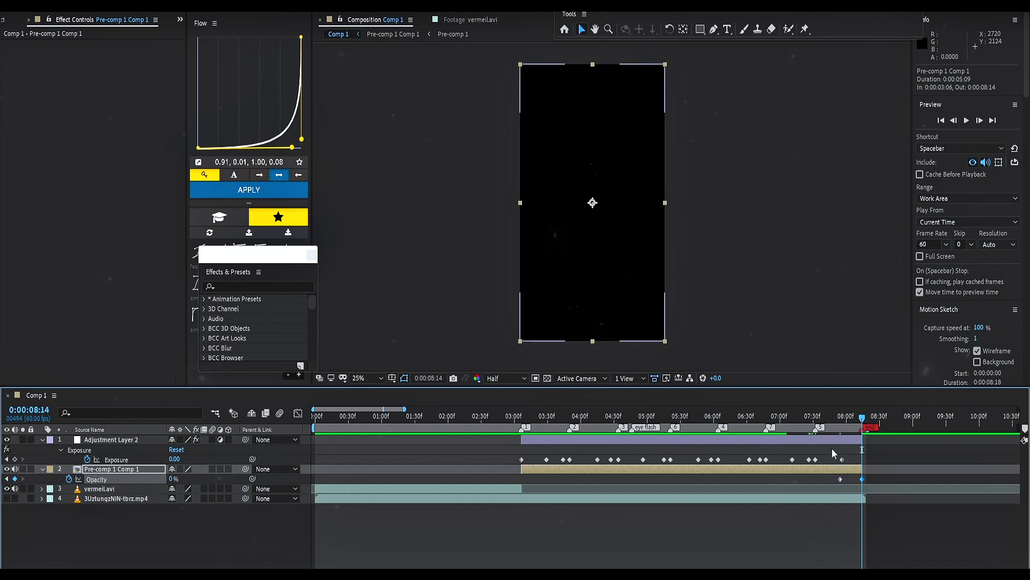
- Apply Easy Ease to the pre-comp's two Opacity keyframes and to all Exposure keyframes on the adjustment layer
{"action": "left_click_drag", "start_coordinate": [826, 474], "coordinate": [500, 468]}
{"action": "key", "text": "F9"}
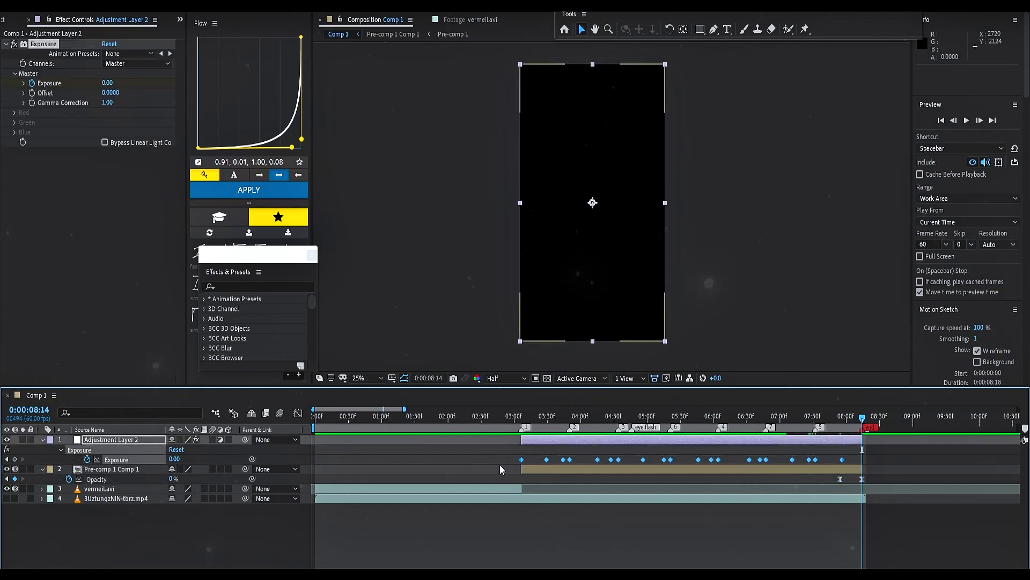
{"action": "key", "text": "F9"}
- Collapse the keyframed properties of Adjustment Layer 2 and Pre-comp 1 Comp 1, and save the project
{"action": "left_click", "coordinate": [585, 418]}
{"action": "mouse_move", "coordinate": [577, 426]}
{"action": "left_mouse_down"}
{"action": "mouse_move", "coordinate": [542, 425]}
{"action": "mouse_move", "coordinate": [626, 425]}
{"action": "mouse_move", "coordinate": [569, 425]}
{"action": "left_mouse_up"}
{"action": "key", "text": "u"}
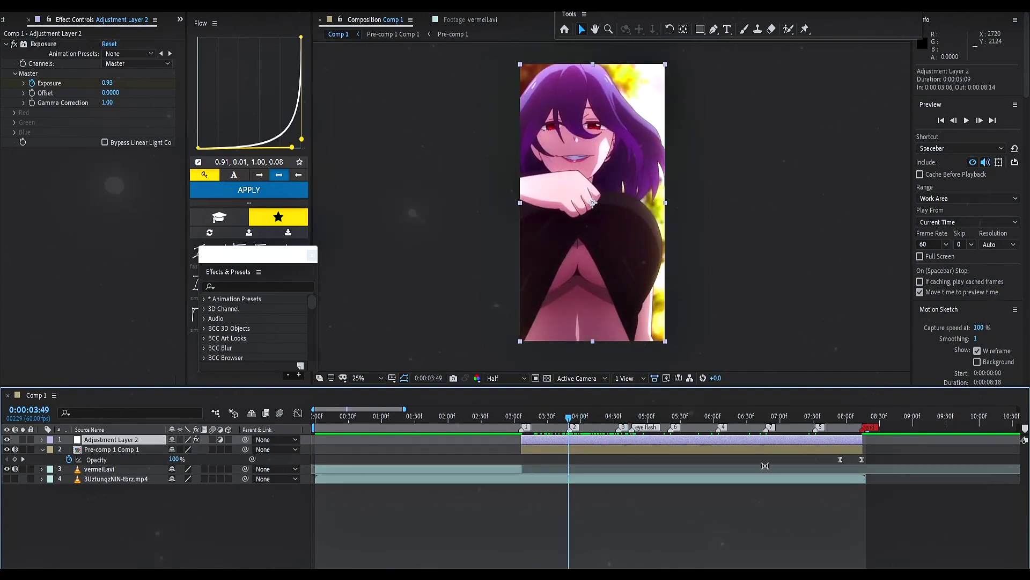
{"action": "left_click", "coordinate": [785, 449]}
{"action": "key", "text": "ctrl+alt+t"}
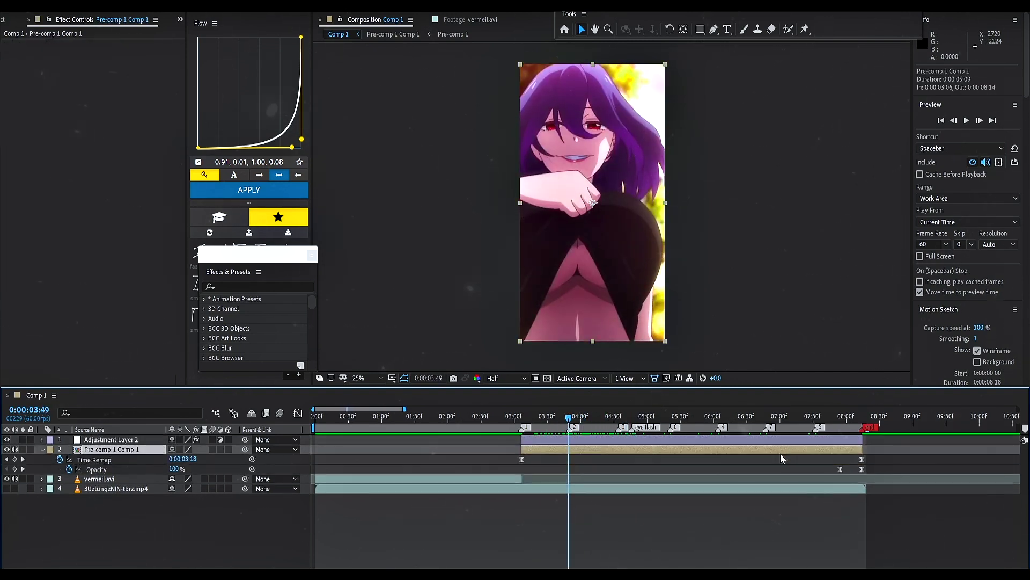
{"action": "key", "text": "u"}
{"action": "left_click", "coordinate": [676, 511]}
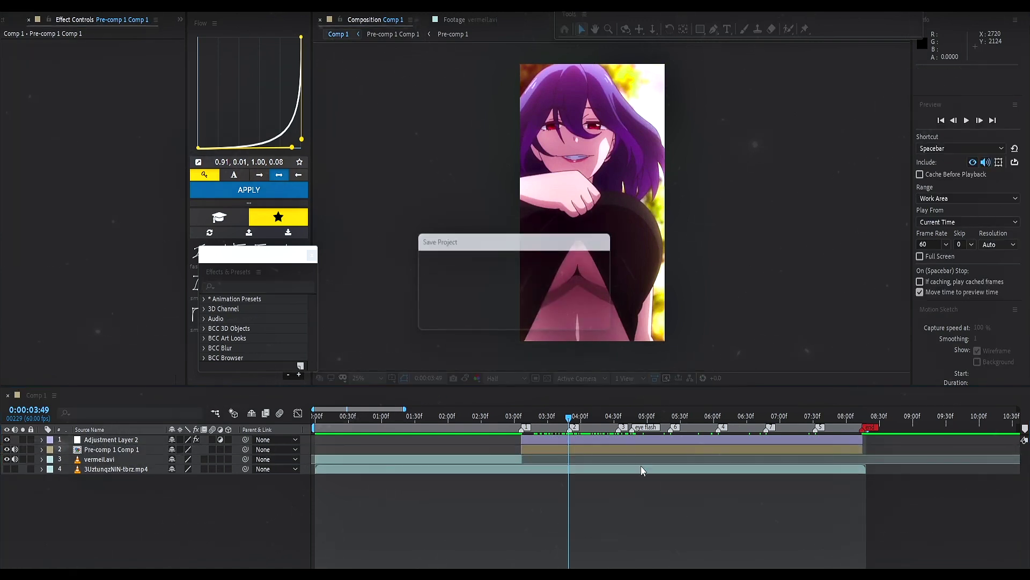
- Turn on the audio of the 3UztunqzNIN-tbrz.mp4 layer and play the edit from 0:00:03:07
{"action": "left_click_drag", "start_coordinate": [569, 418], "coordinate": [522, 437]}
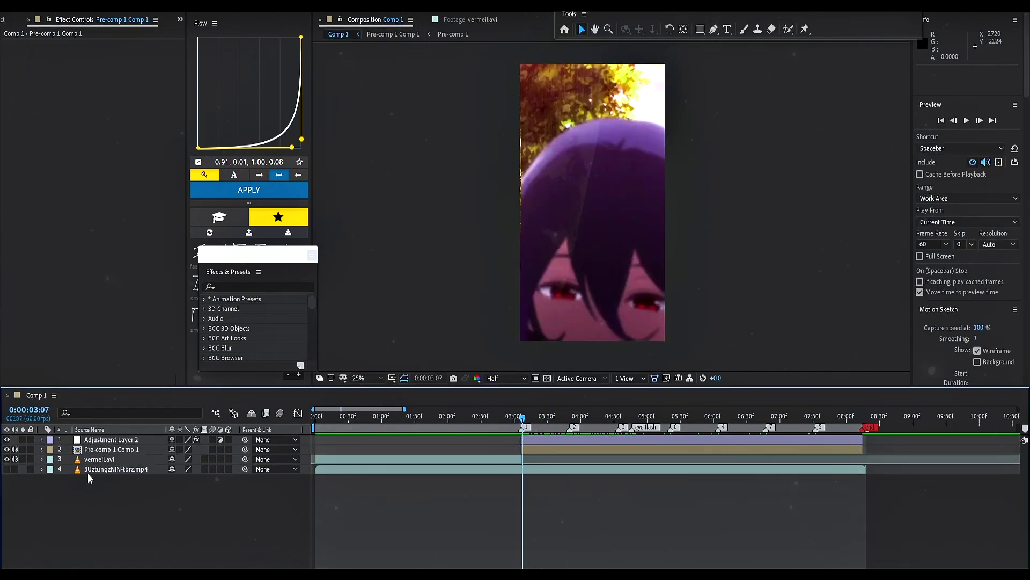
{"action": "left_click", "coordinate": [15, 468]}
{"action": "key", "text": "space"}
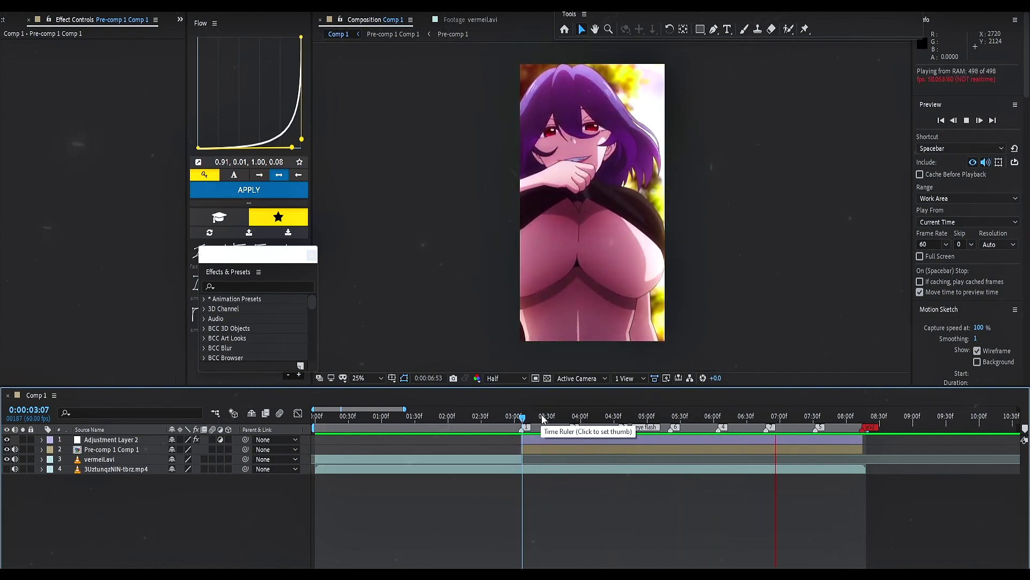
{"action": "left_click", "coordinate": [523, 419]}
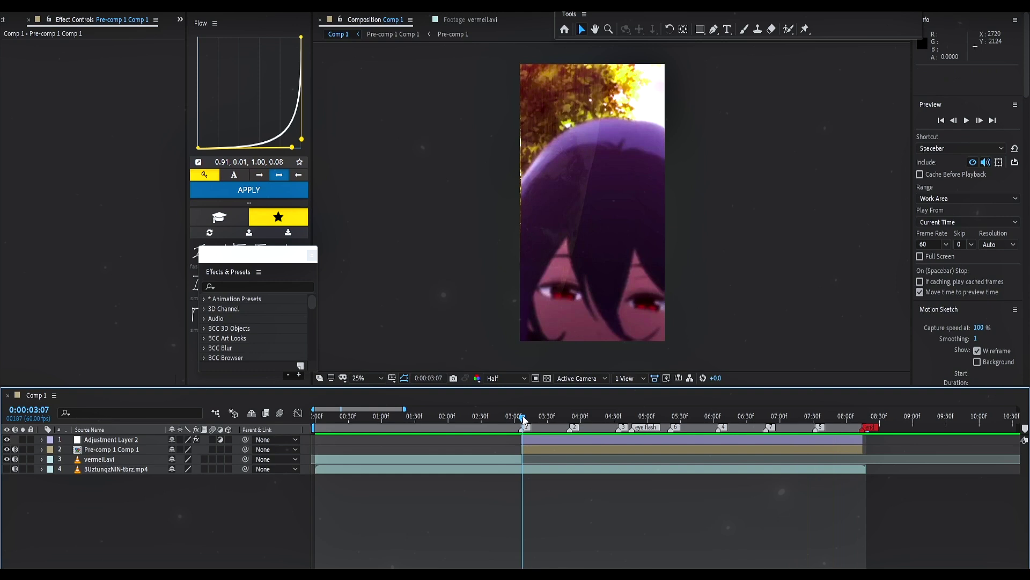
- Keyframe the pre-comp's Scale from 200% at 0:00:03:06 to 100% at 0:00:03:38 with Easy Ease on both keyframes
{"action": "left_click", "coordinate": [534, 447]}
{"action": "key", "text": "s"}
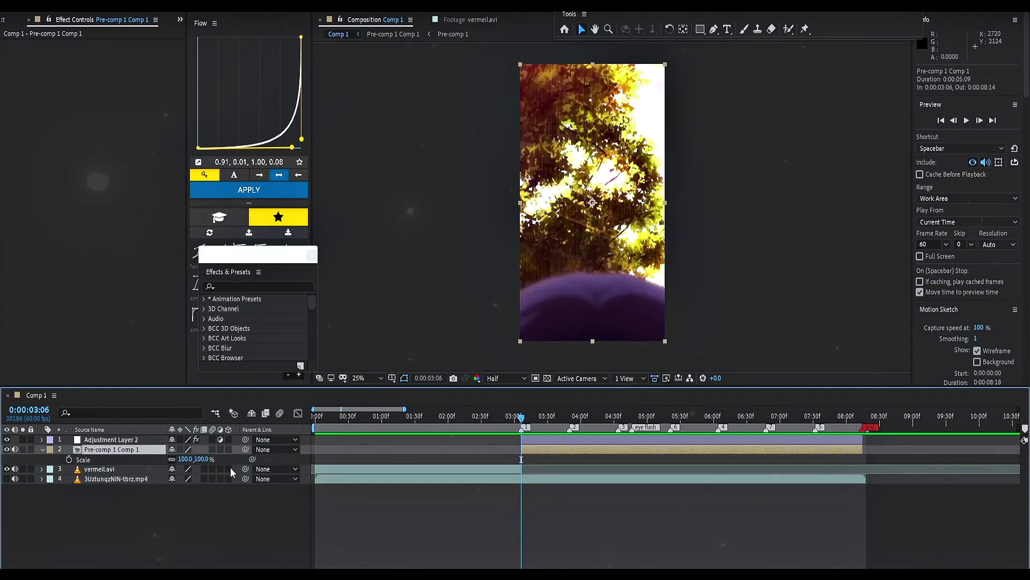
{"action": "left_click", "coordinate": [68, 460]}
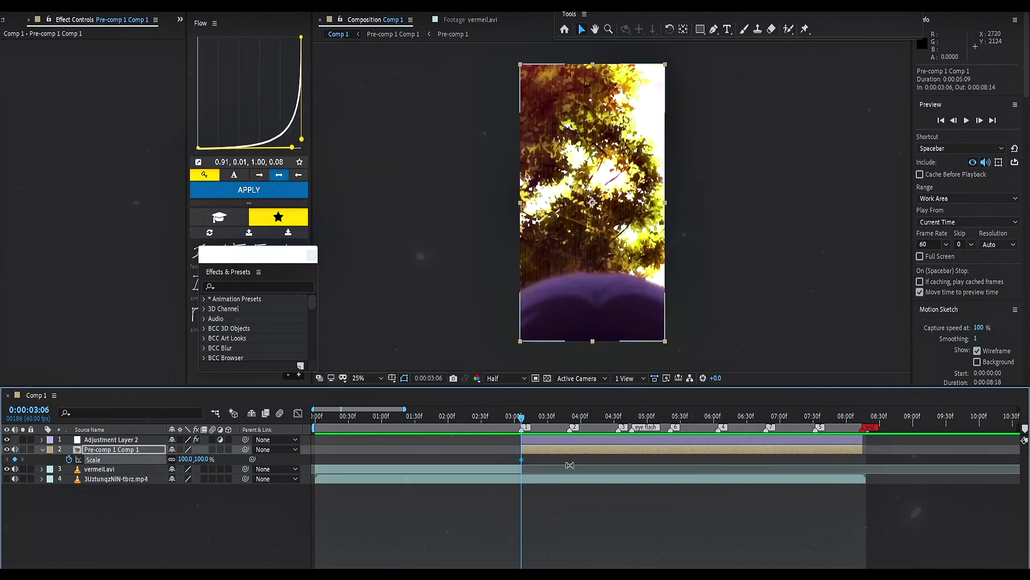
{"action": "left_click_drag", "start_coordinate": [521, 459], "coordinate": [556, 459]}
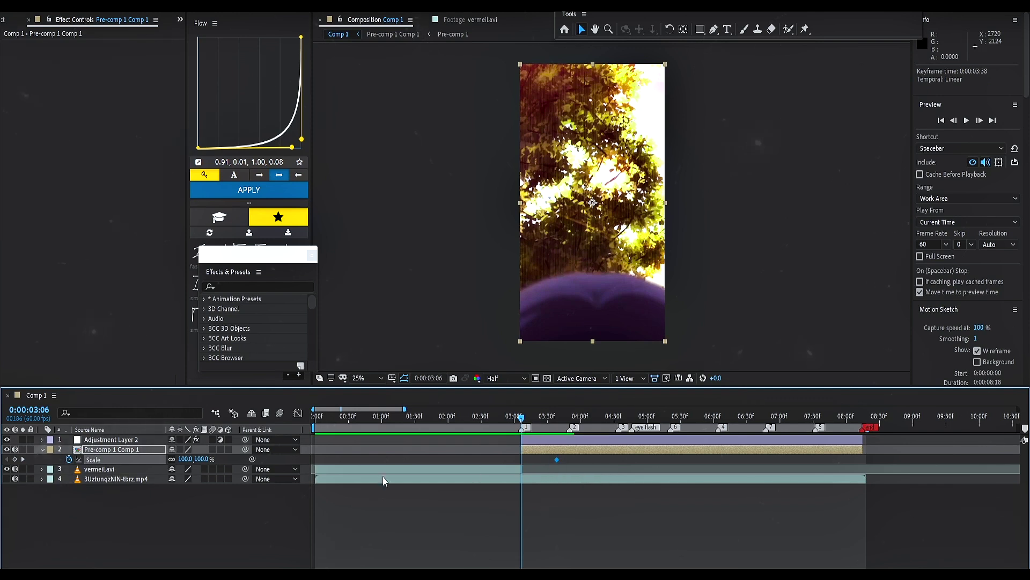
{"action": "left_click_drag", "start_coordinate": [185, 460], "coordinate": [232, 454]}
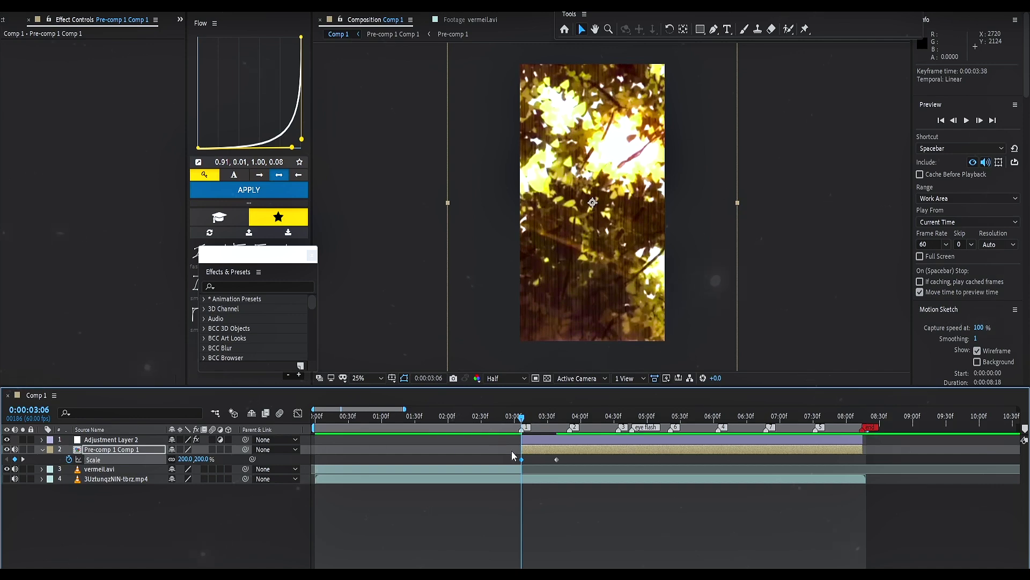
{"action": "left_click_drag", "start_coordinate": [510, 454], "coordinate": [574, 459]}
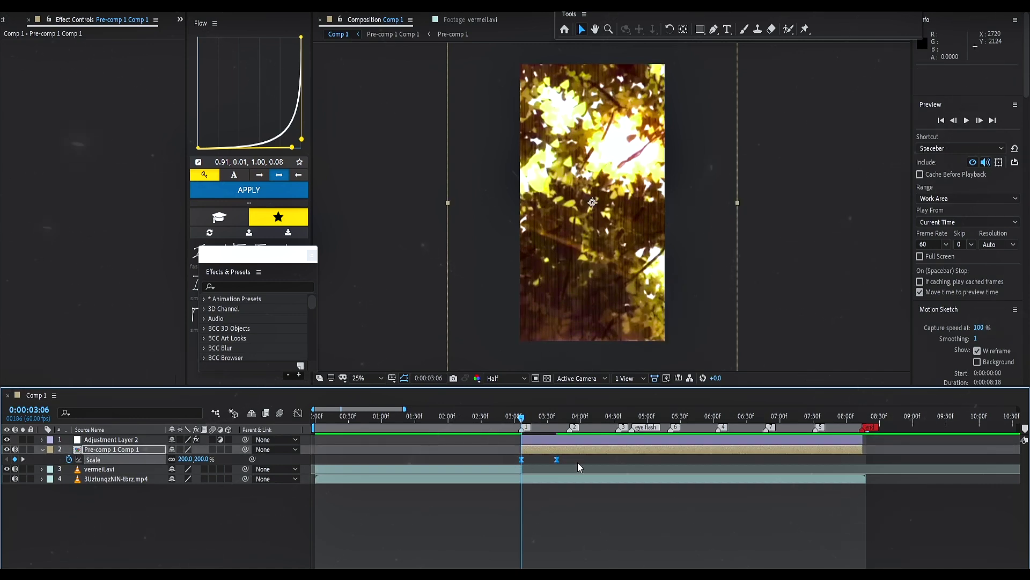
- Apply the Flow curve preset 0.01, 0.96, 0.02, 0.96 to the Scale keyframes and enable motion blur for the pre-comp
{"action": "left_click_drag", "start_coordinate": [228, 275], "coordinate": [60, 293]}
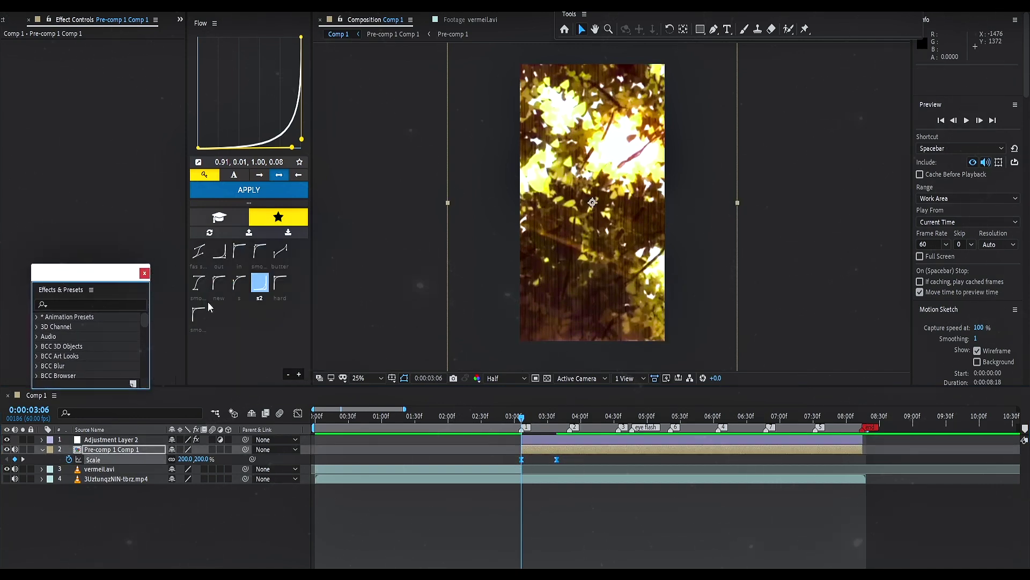
{"action": "left_click", "coordinate": [198, 314]}
{"action": "left_click", "coordinate": [240, 195]}
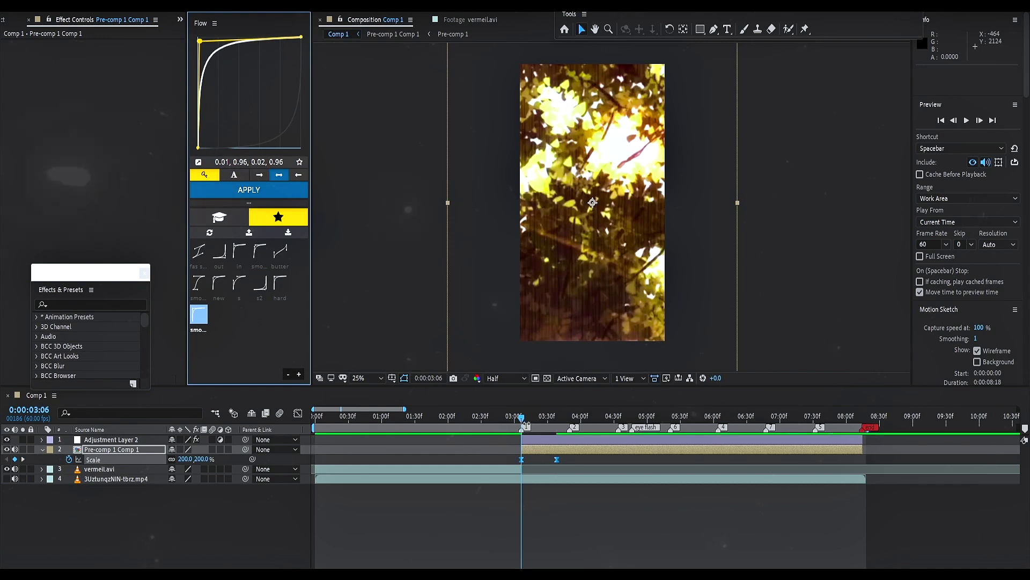
{"action": "left_click", "coordinate": [530, 450]}
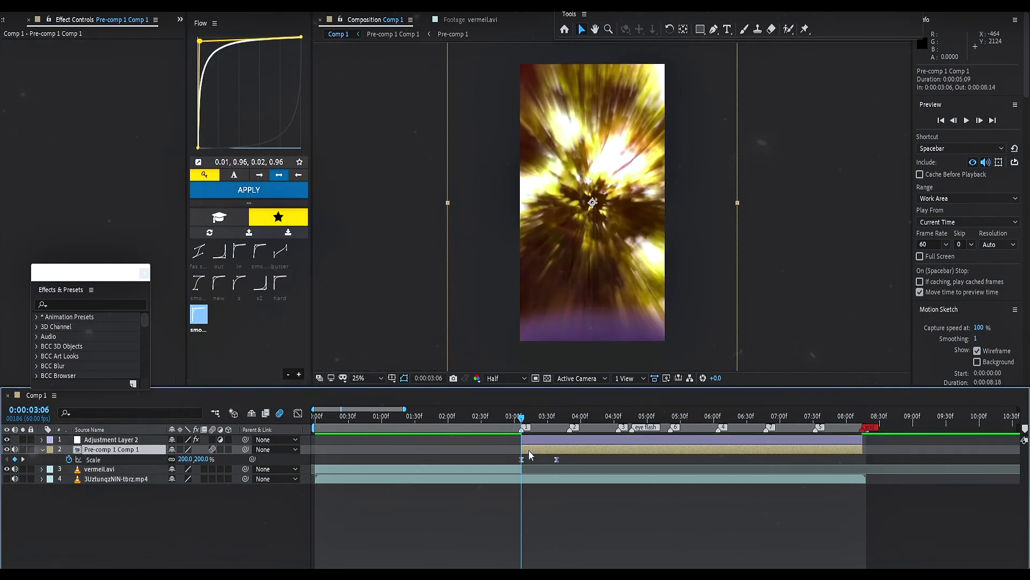
{"action": "key", "text": "u"}
{"action": "key", "text": "u"}
{"action": "left_click", "coordinate": [533, 505]}
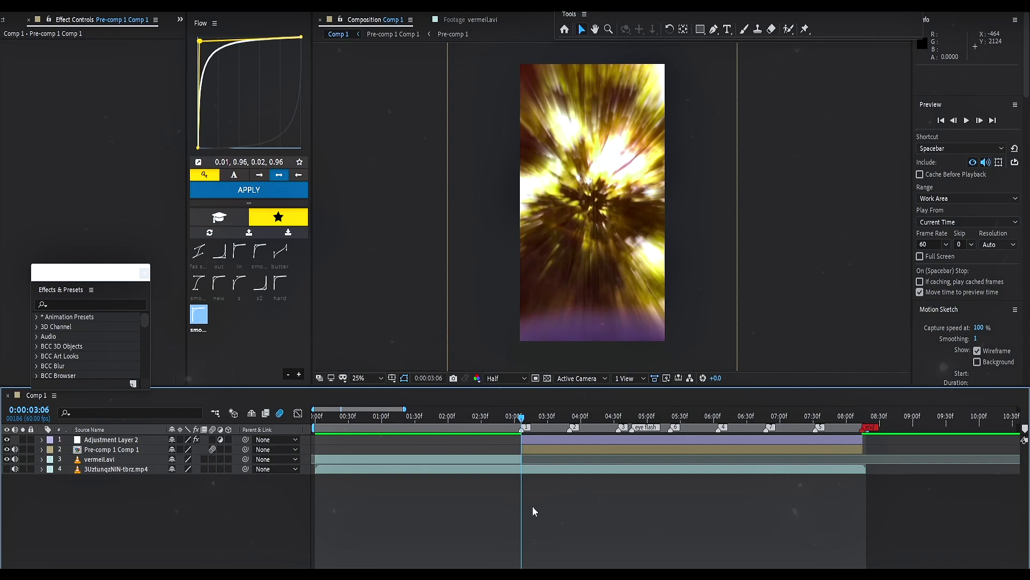
- Play back the zoom transition around the first beat marker to check its timing with motion blur
{"action": "key", "text": "space"}
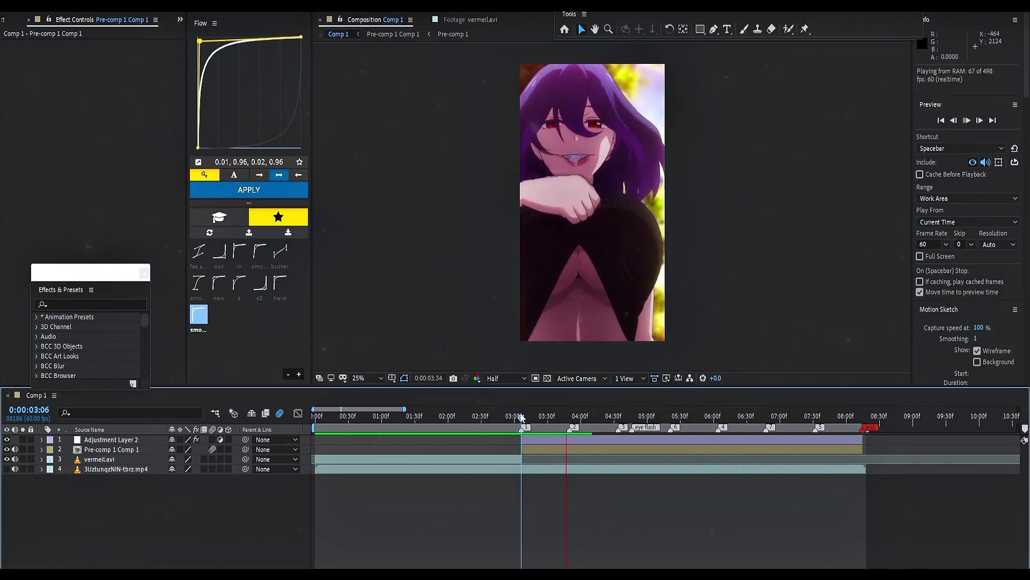
{"action": "left_click", "coordinate": [522, 424]}
{"action": "key", "text": "space"}
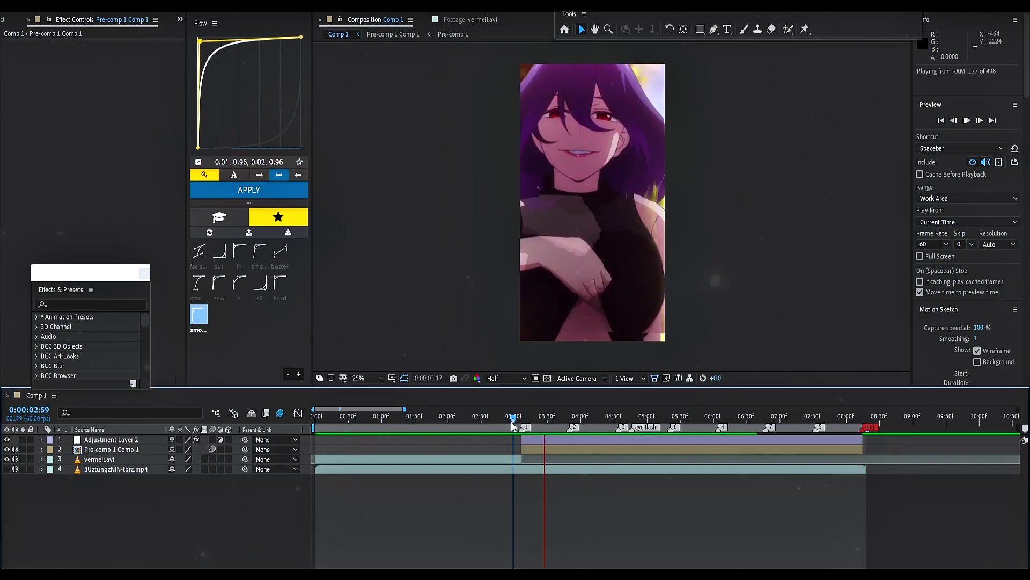
{"action": "left_click", "coordinate": [525, 420]}
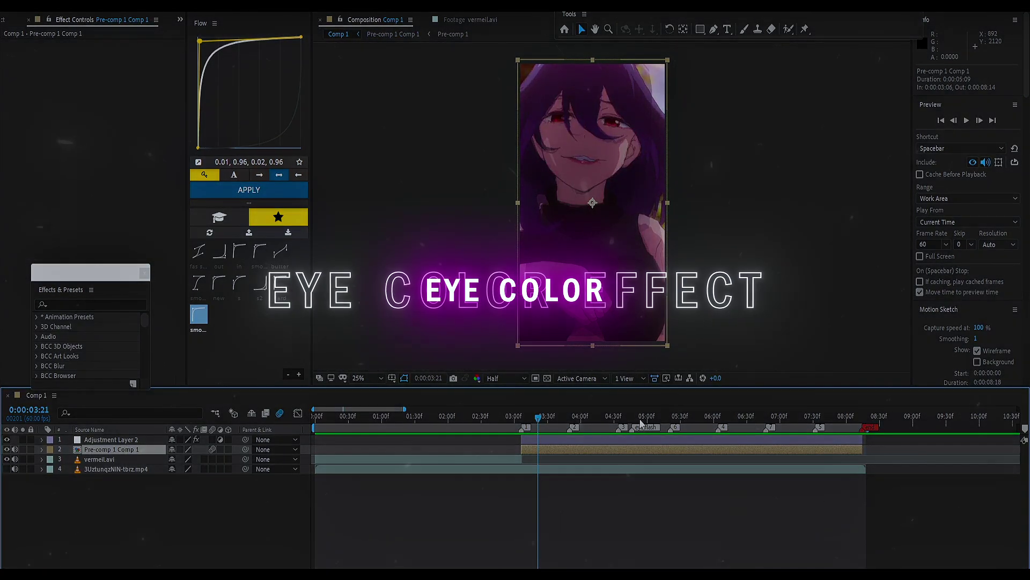
- Duplicate Pre-comp 1 Comp 1 and trim the copy to run from the eye flash marker at 0:00:04:46 to 0:00:05:21
{"action": "left_click", "coordinate": [632, 422]}
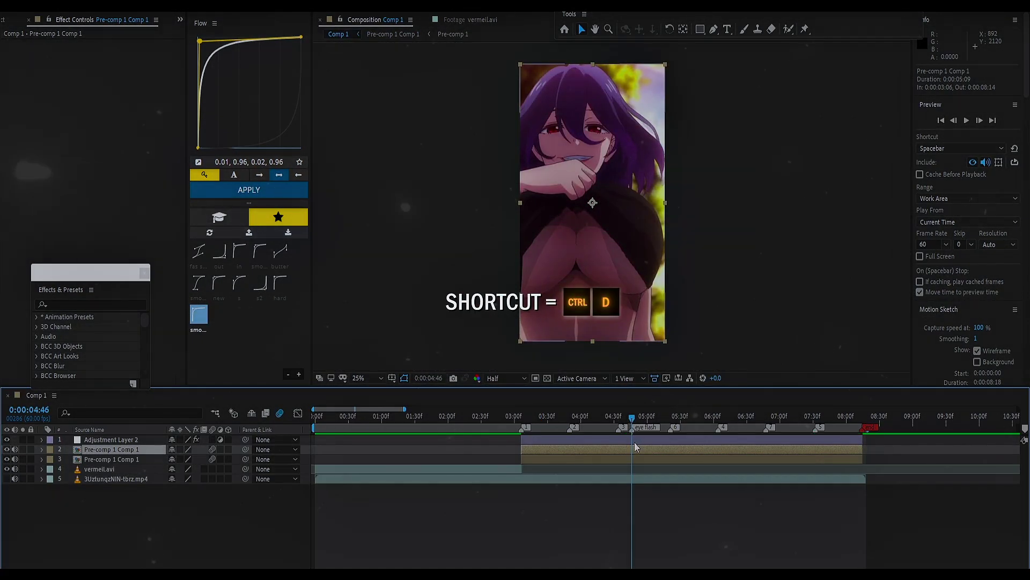
{"action": "key", "text": "ctrl+d"}
{"action": "key", "text": "alt+bracketleft"}
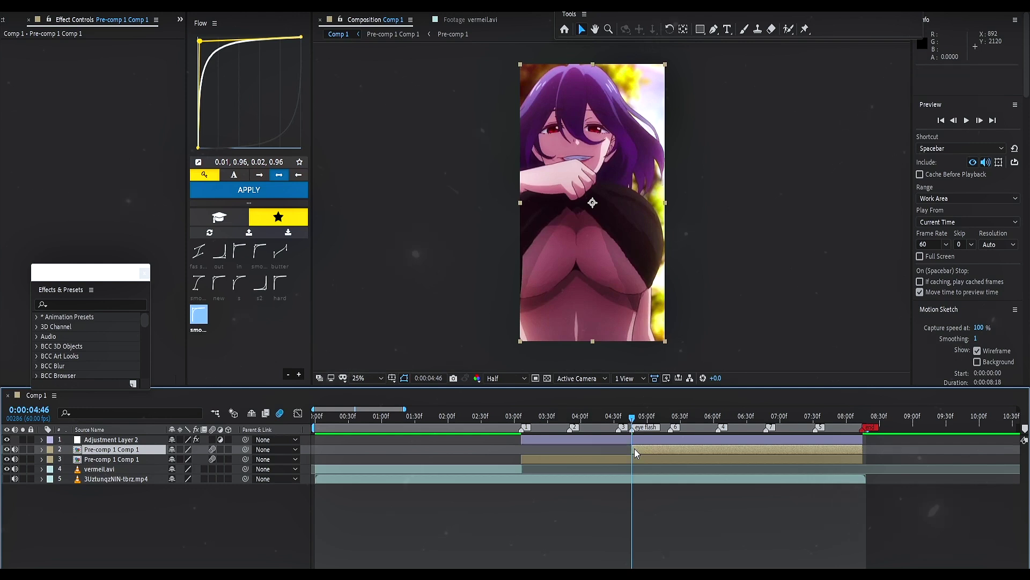
{"action": "left_click", "coordinate": [671, 419]}
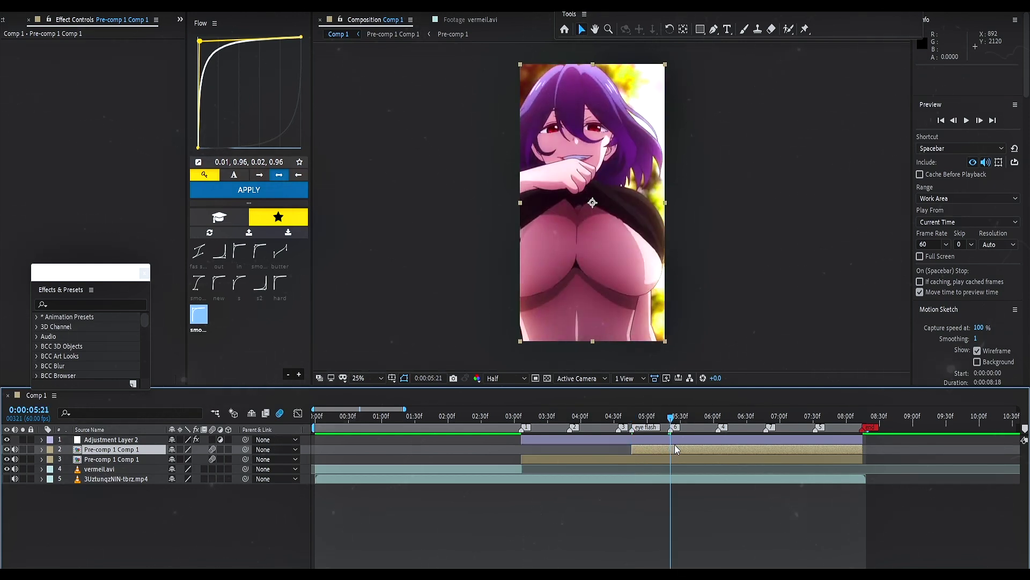
{"action": "key", "text": "alt+bracketright"}
- Apply the Linear Color Key effect to the trimmed pre-comp copy with the eyes in close view at 0:00:05:02
{"action": "left_click", "coordinate": [650, 419]}
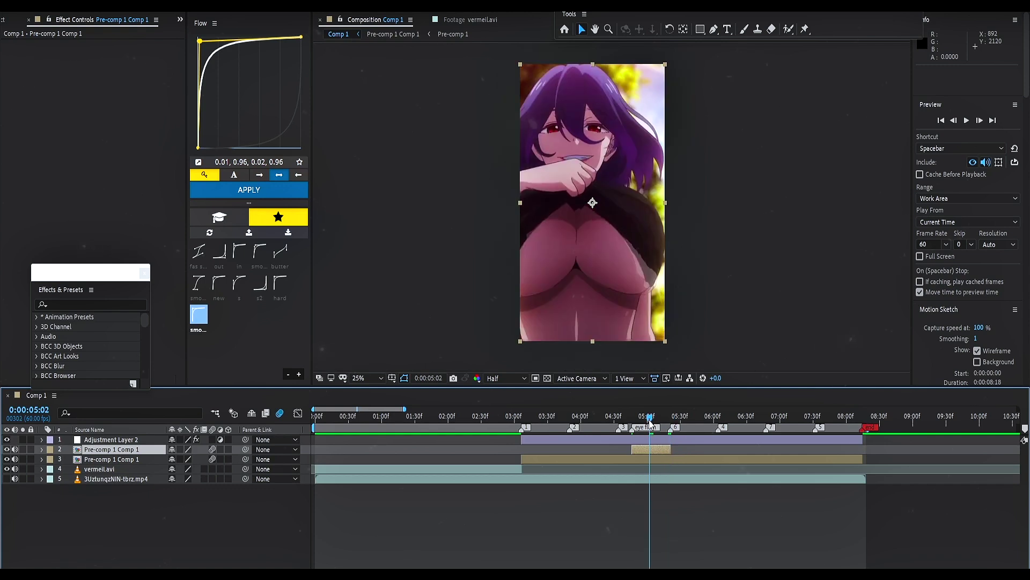
{"action": "scroll", "coordinate": [590, 213], "scroll_direction": "up", "scroll_amount": 2}
{"action": "scroll", "coordinate": [582, 137], "scroll_direction": "up", "scroll_amount": 2}
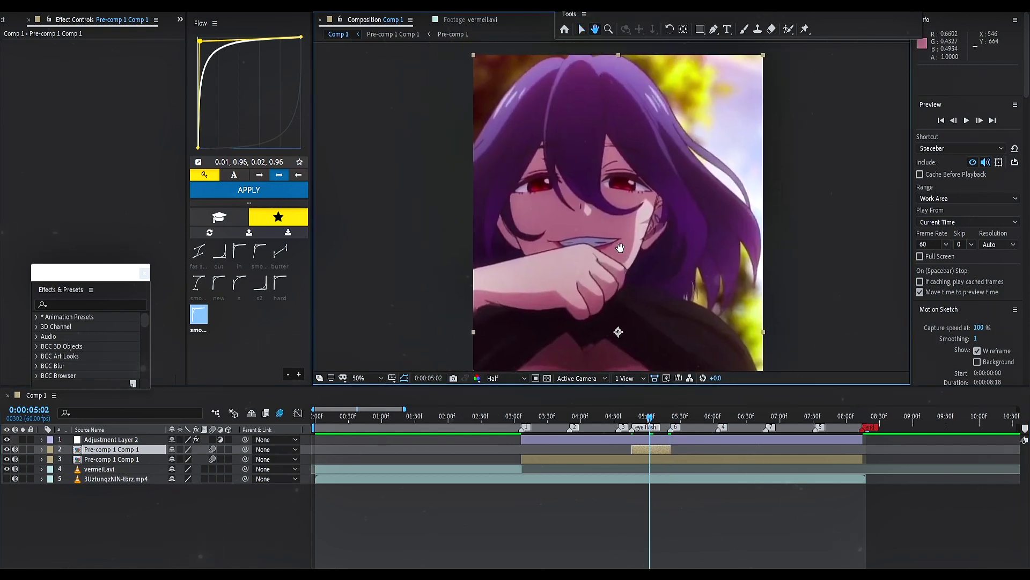
{"action": "scroll", "coordinate": [616, 245], "scroll_direction": "up", "scroll_amount": 2}
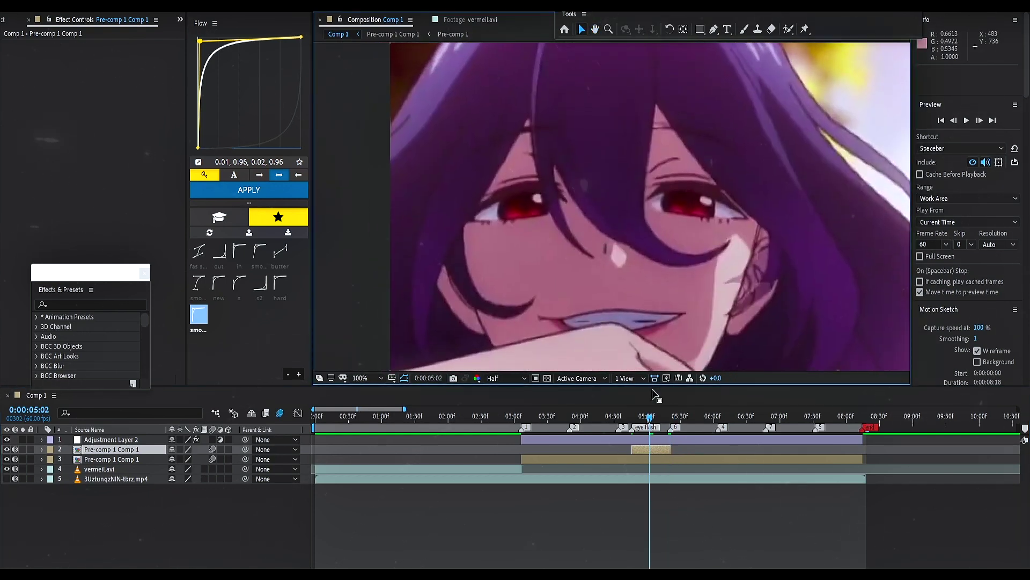
{"action": "key", "text": "ctrl+space"}
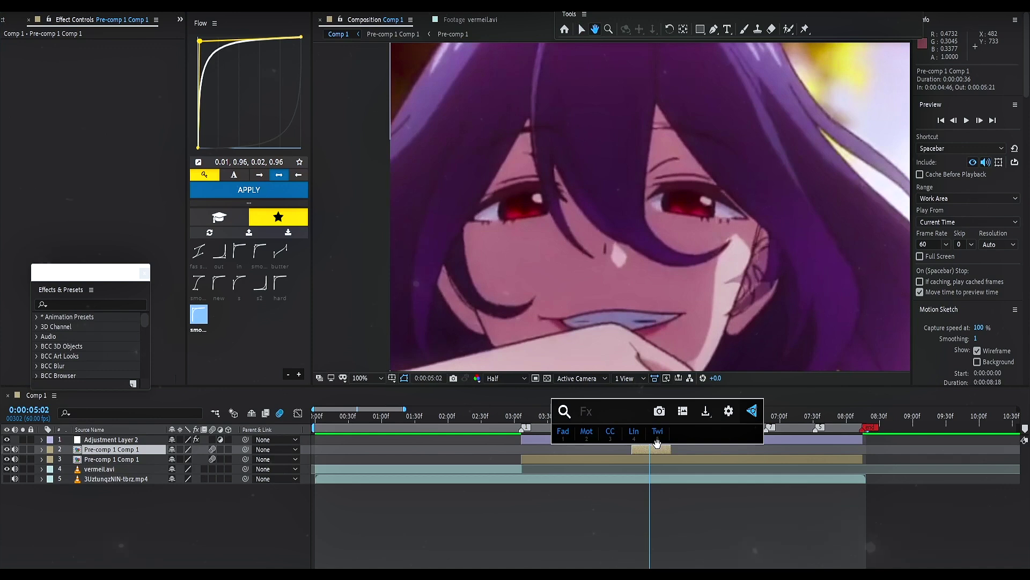
{"action": "type", "text": "liner"}
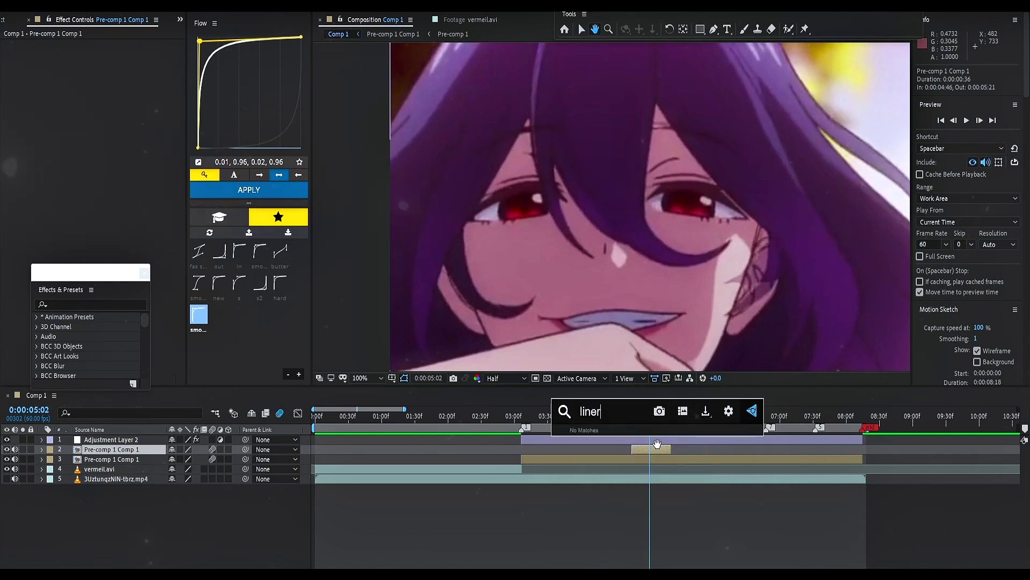
{"action": "key", "text": "Return"}
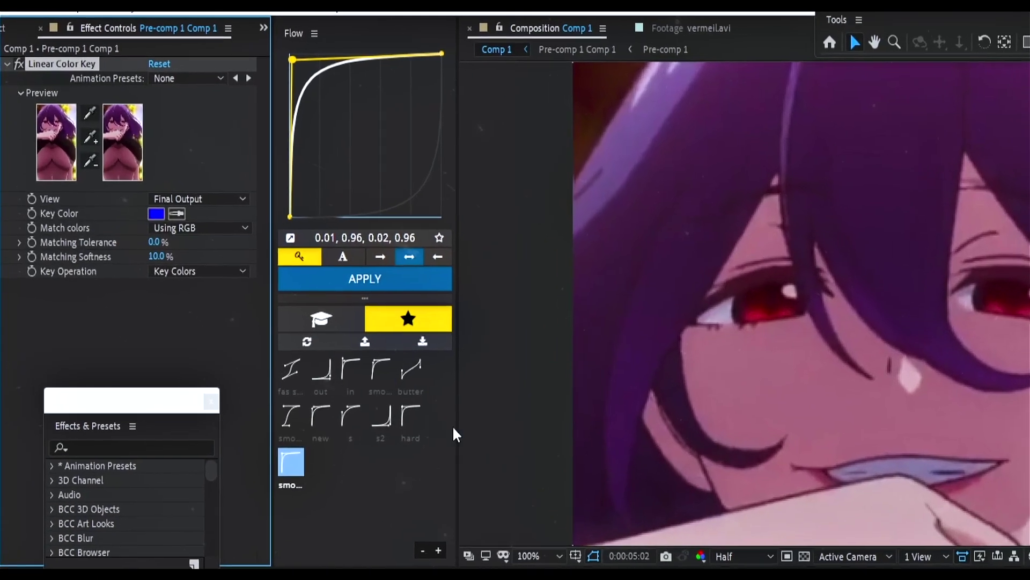
- Sample the character's red iris as the Key Color of the Linear Color Key effect
{"action": "left_click", "coordinate": [177, 217]}
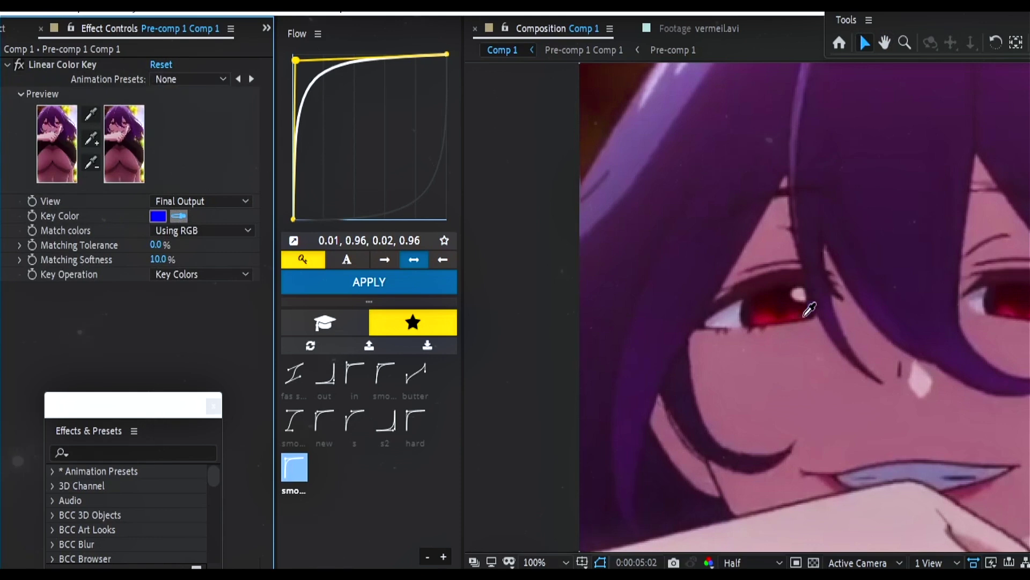
{"action": "left_click", "coordinate": [769, 310]}
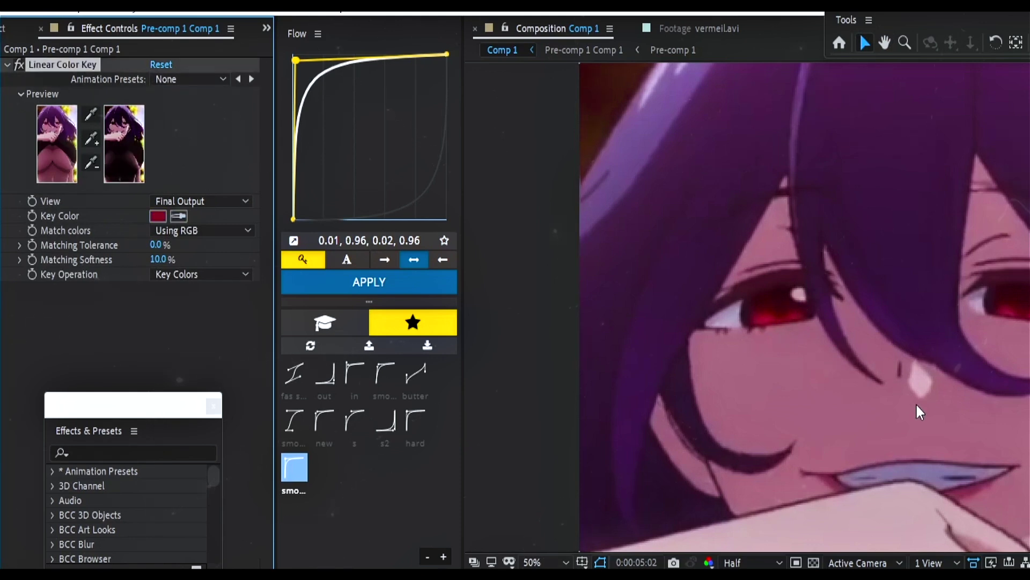
{"action": "scroll", "coordinate": [916, 403], "scroll_direction": "down", "scroll_amount": 5}
{"action": "scroll", "coordinate": [917, 404], "scroll_direction": "up", "scroll_amount": 6}
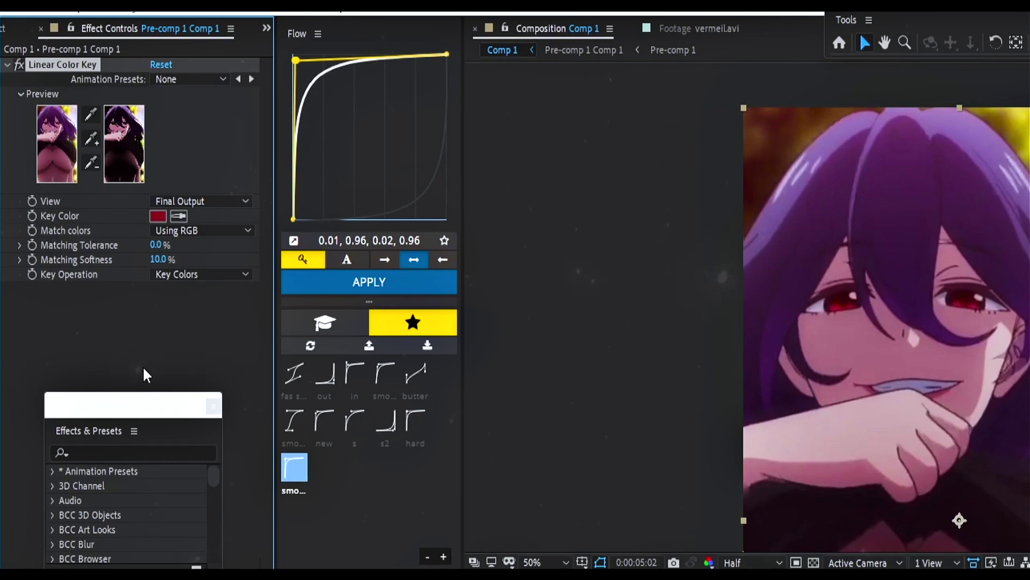
- Apply the Invert effect to the trimmed pre-comp copy and set its Channel to Alpha
{"action": "key", "text": "ctrl+space"}
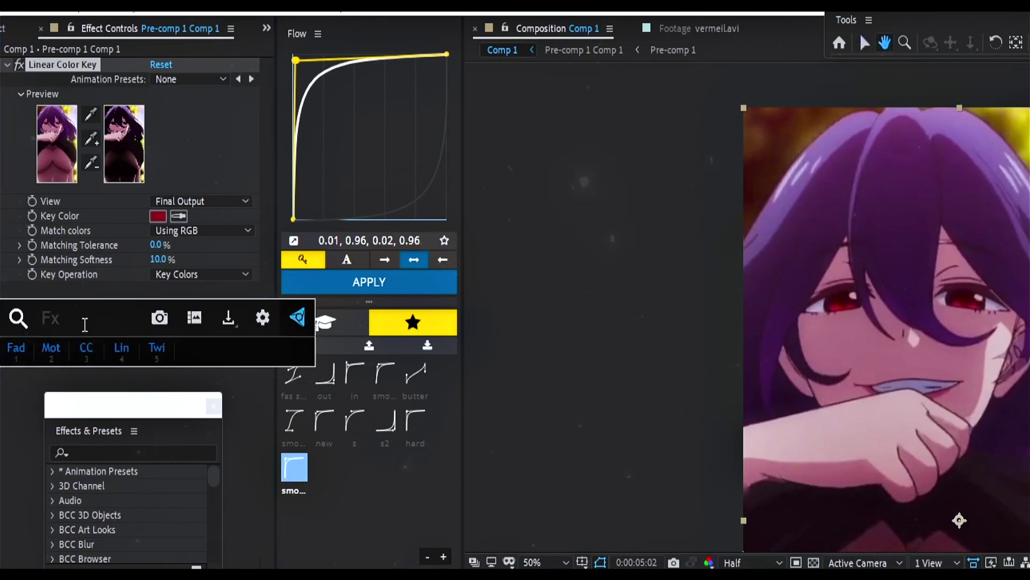
{"action": "type", "text": "i"}
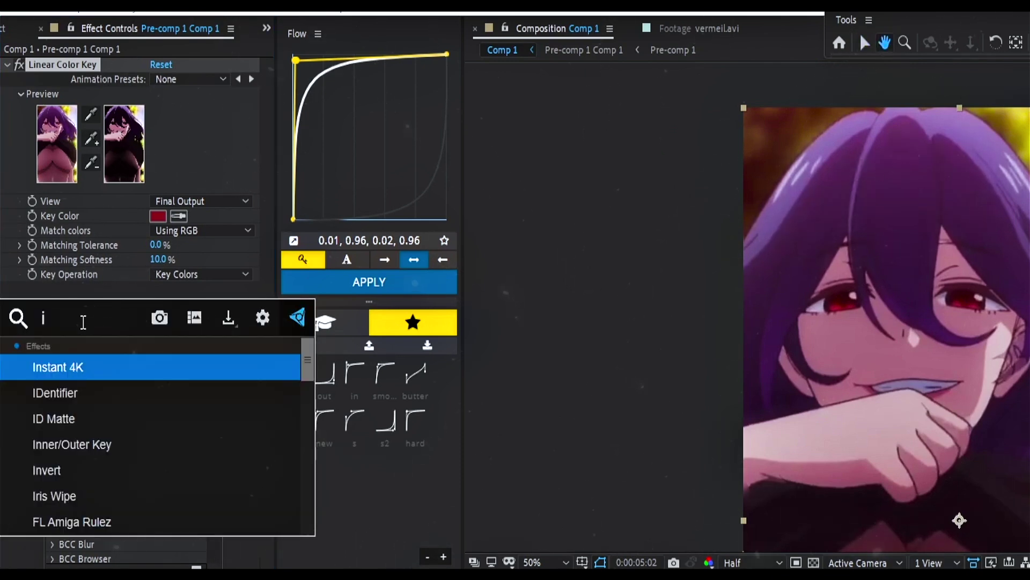
{"action": "type", "text": "n"}
{"action": "key", "text": "Down"}
{"action": "key", "text": "Down"}
{"action": "key", "text": "Return"}
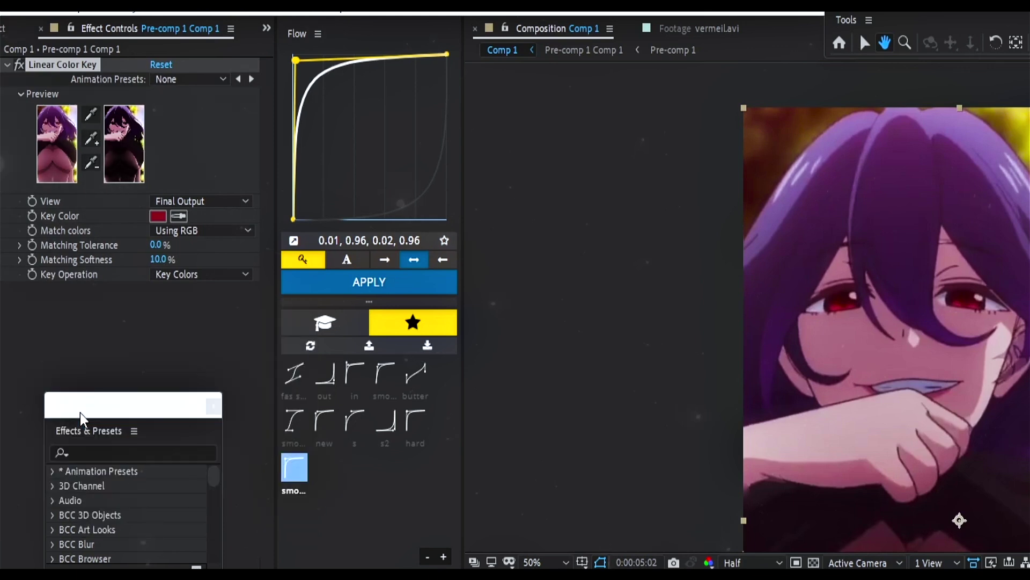
{"action": "left_click_drag", "start_coordinate": [191, 404], "coordinate": [405, 382]}
{"action": "left_click", "coordinate": [172, 318]}
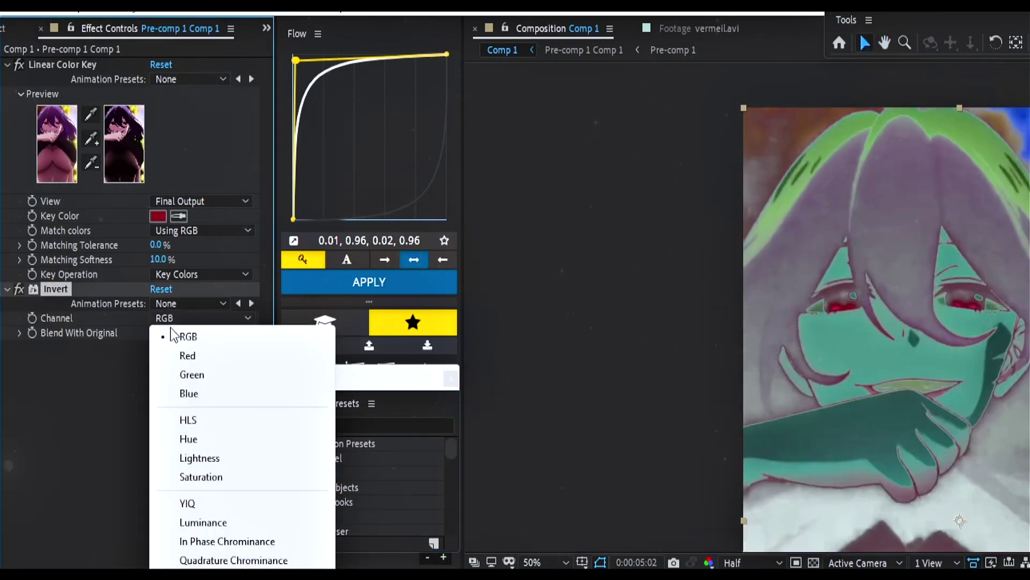
{"action": "left_click", "coordinate": [190, 569]}
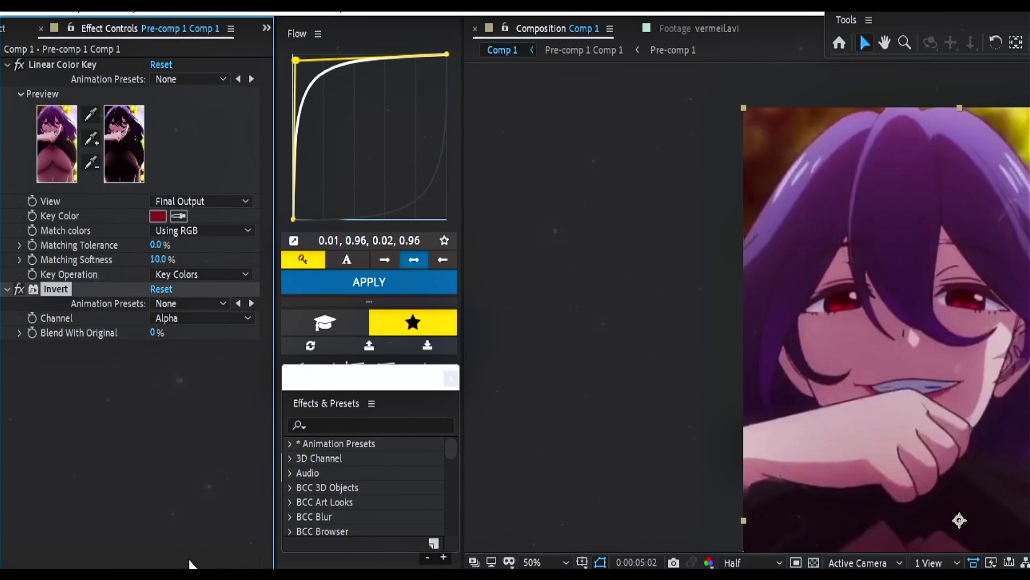
- Apply the Deep Glow effect to the trimmed pre-comp copy after Invert, keeping its default settings
{"action": "key", "text": "ctrl+space"}
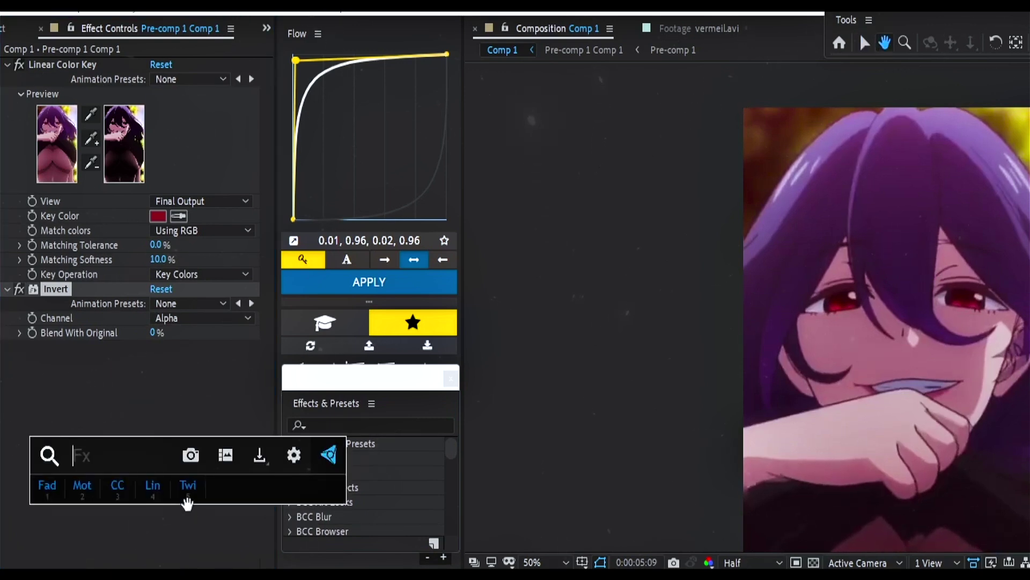
{"action": "type", "text": "dee"}
{"action": "key", "text": "Return"}
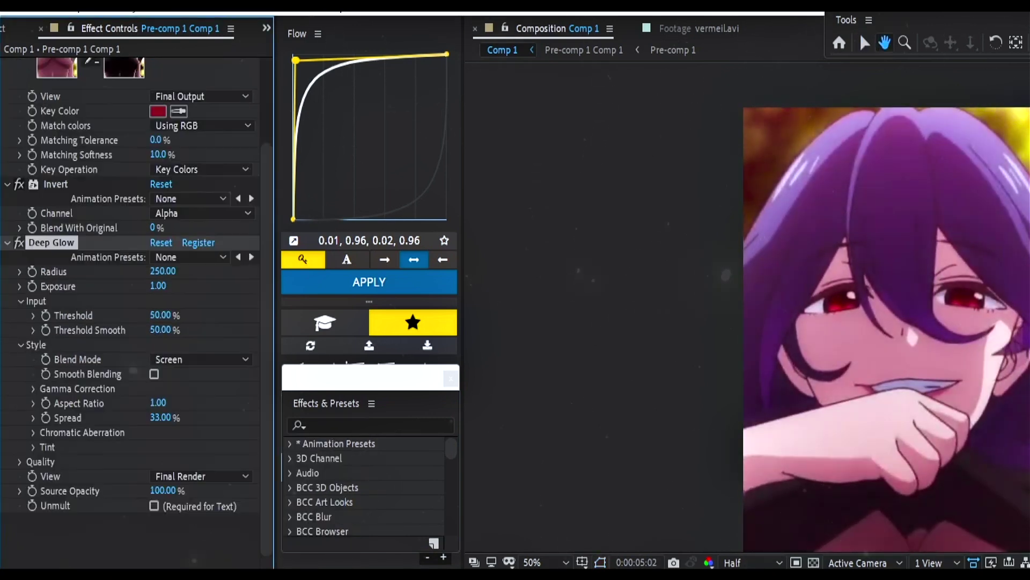
{"action": "left_click", "coordinate": [960, 520]}
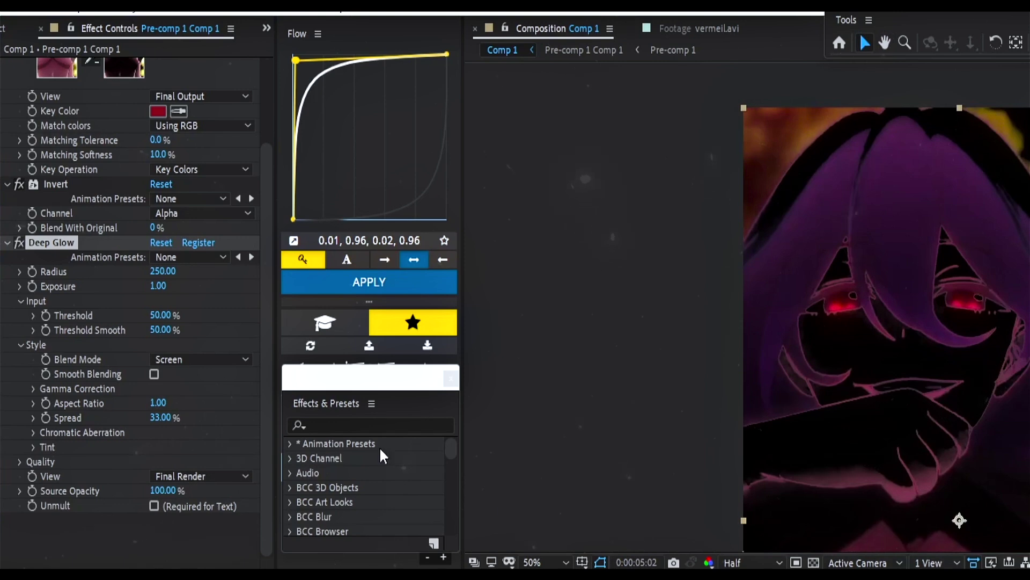
{"action": "scroll", "coordinate": [909, 307], "scroll_direction": "down", "scroll_amount": 2}
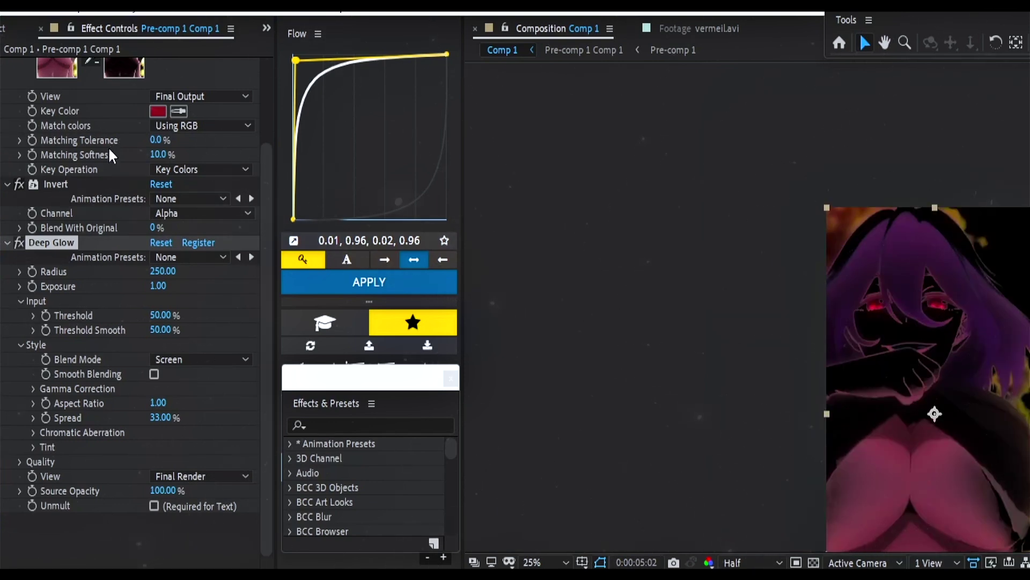
- Try a Matching Softness of 20% on the Linear Color Key, and settle on 1%
{"action": "scroll", "coordinate": [108, 146], "scroll_direction": "up", "scroll_amount": 2}
{"action": "left_click", "coordinate": [160, 193]}
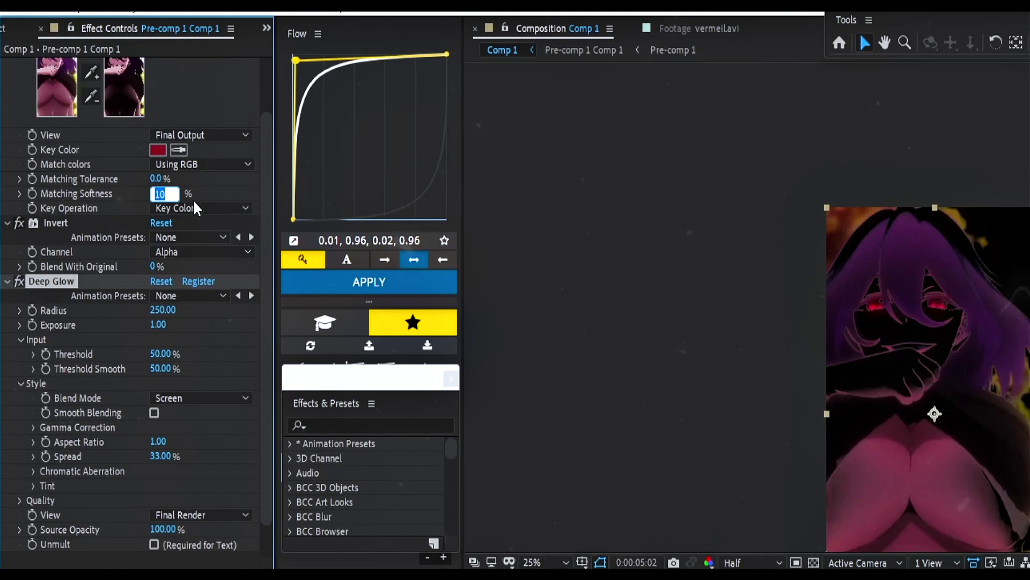
{"action": "type", "text": "20"}
{"action": "key", "text": "Return"}
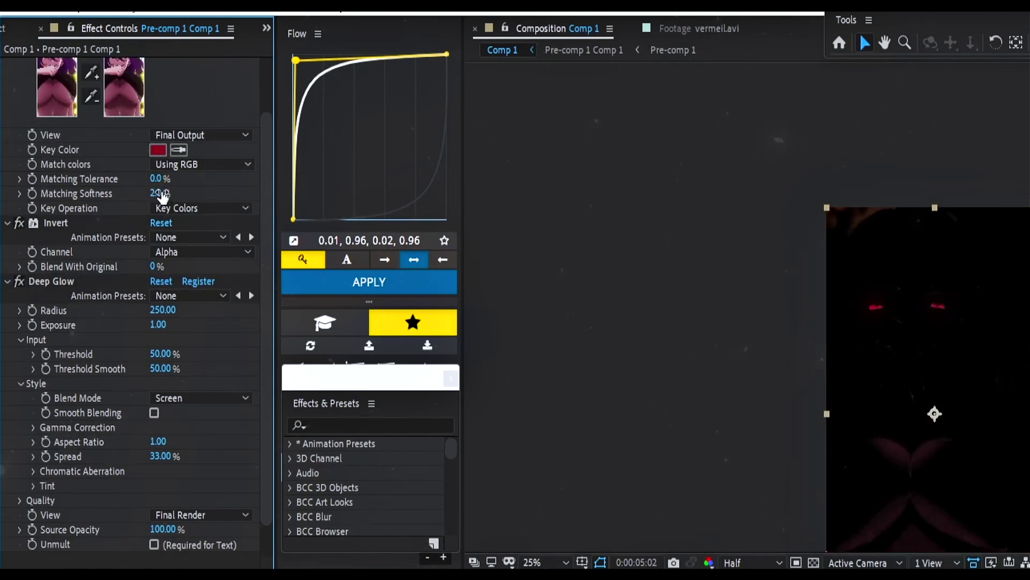
{"action": "left_click", "coordinate": [159, 194]}
{"action": "type", "text": "1"}
{"action": "key", "text": "Return"}
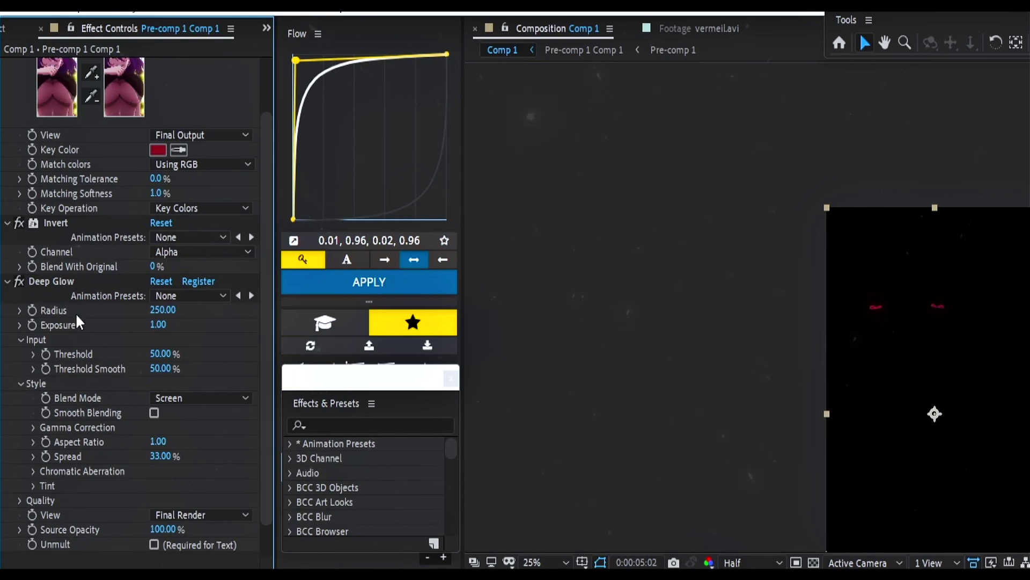
- Duplicate Deep Glow, giving the original Radius 174 and Exposure 1.68 and the copy Radius 438
{"action": "left_click", "coordinate": [60, 282]}
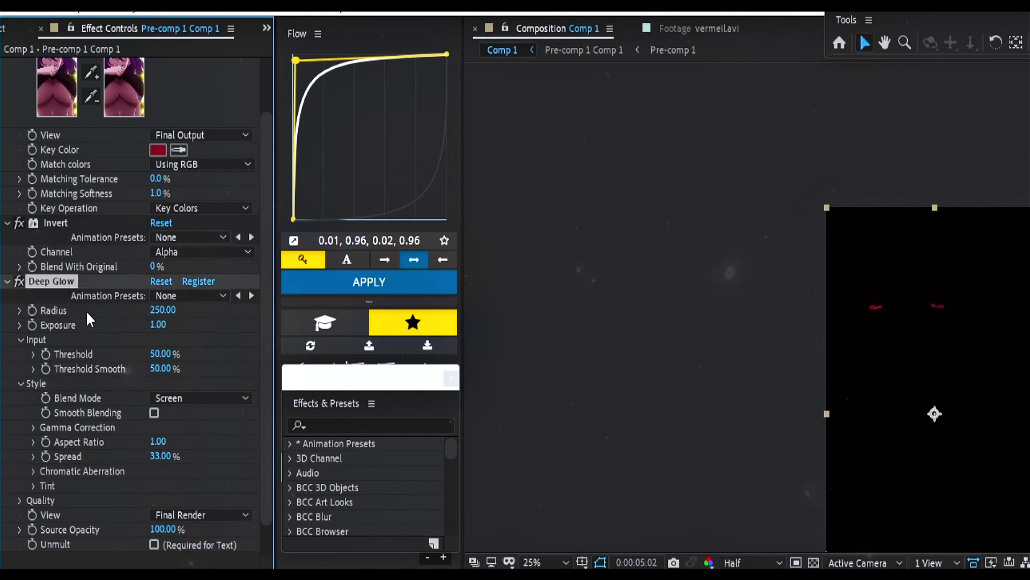
{"action": "key", "text": "ctrl+d"}
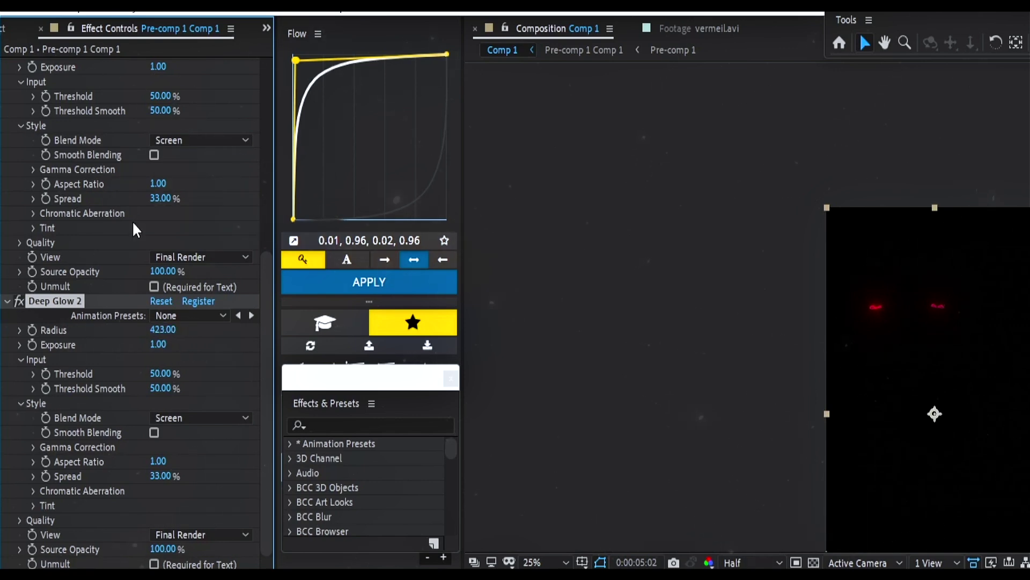
{"action": "scroll", "coordinate": [195, 191], "scroll_direction": "up", "scroll_amount": 4}
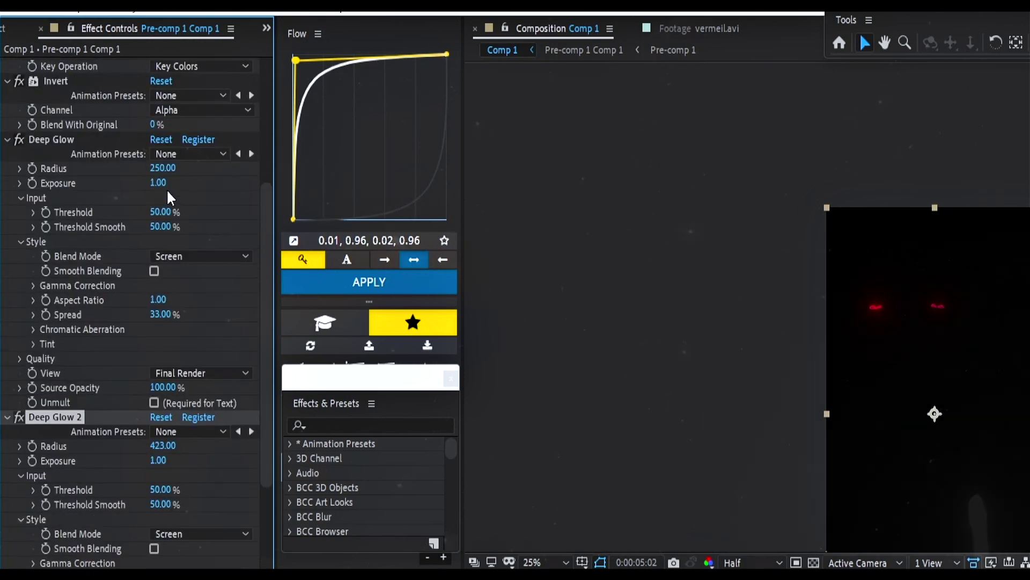
{"action": "left_click_drag", "start_coordinate": [158, 182], "coordinate": [191, 183]}
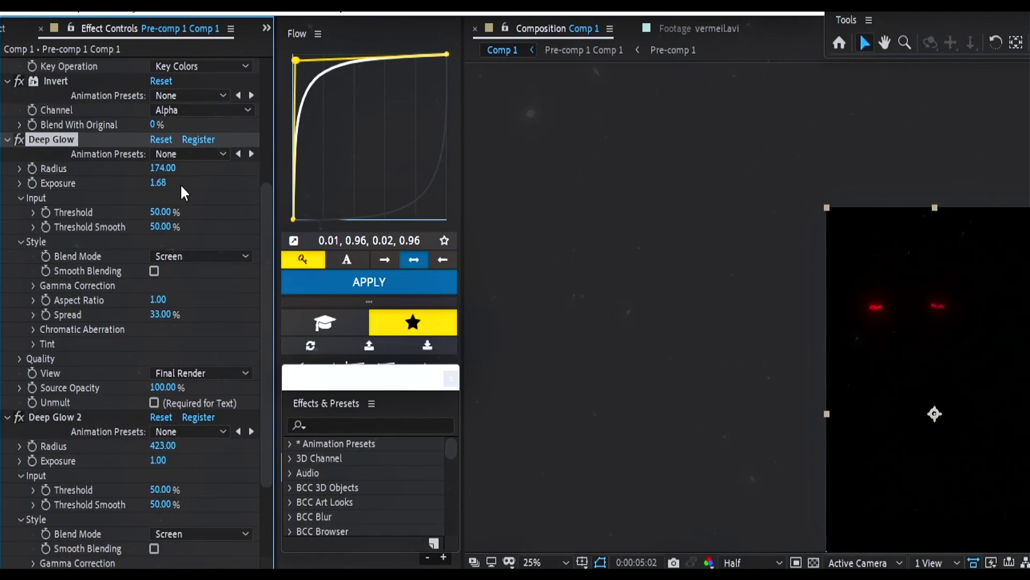
{"action": "left_click_drag", "start_coordinate": [179, 446], "coordinate": [195, 461]}
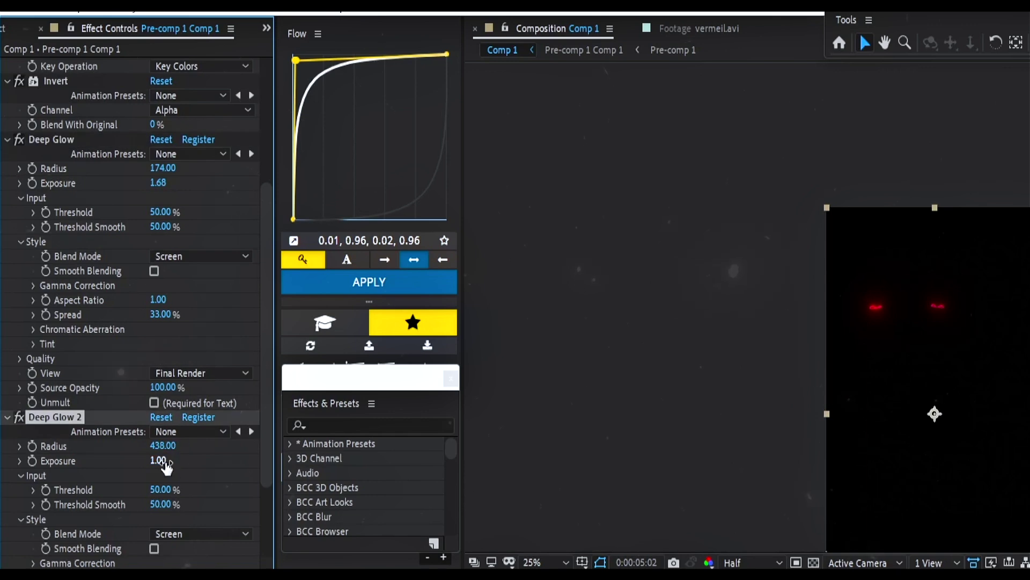
{"action": "scroll", "coordinate": [213, 344], "scroll_direction": "down", "scroll_amount": 3}
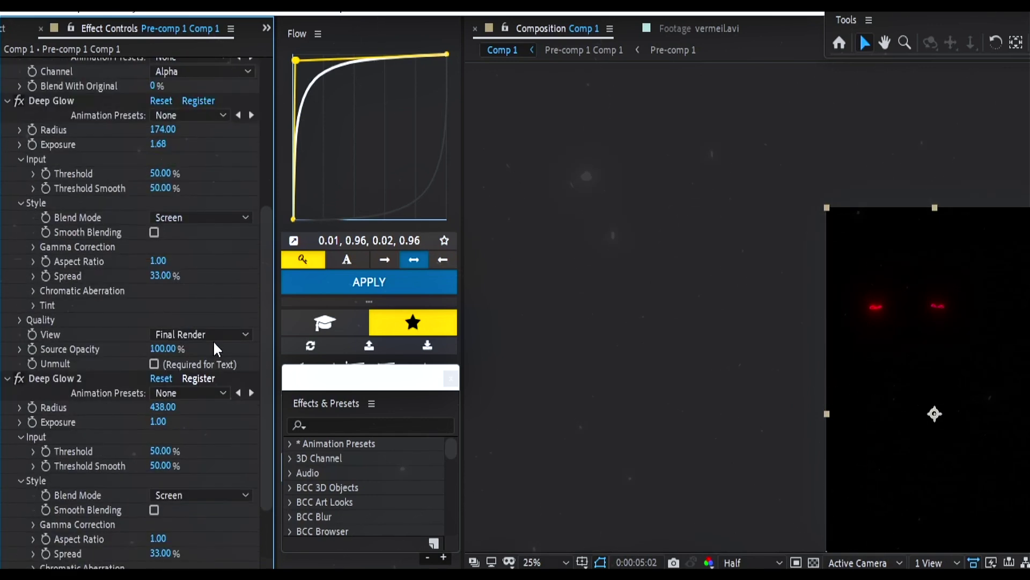
{"action": "scroll", "coordinate": [129, 333], "scroll_direction": "up", "scroll_amount": 2}
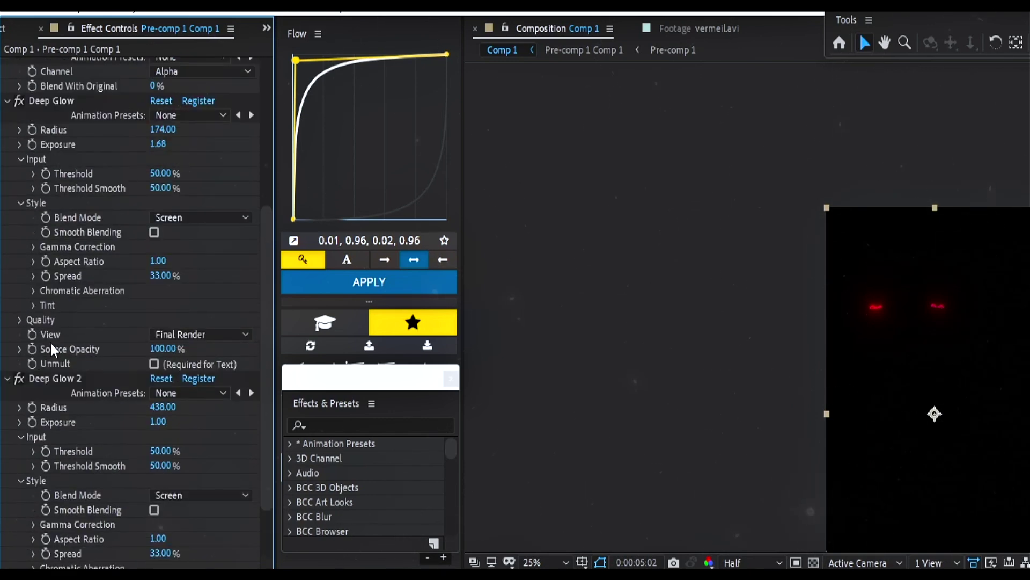
- Collapse the Invert and Deep Glow settings and apply the Hue/Saturation effect after them
{"action": "left_click", "coordinate": [7, 378]}
{"action": "left_click", "coordinate": [7, 286]}
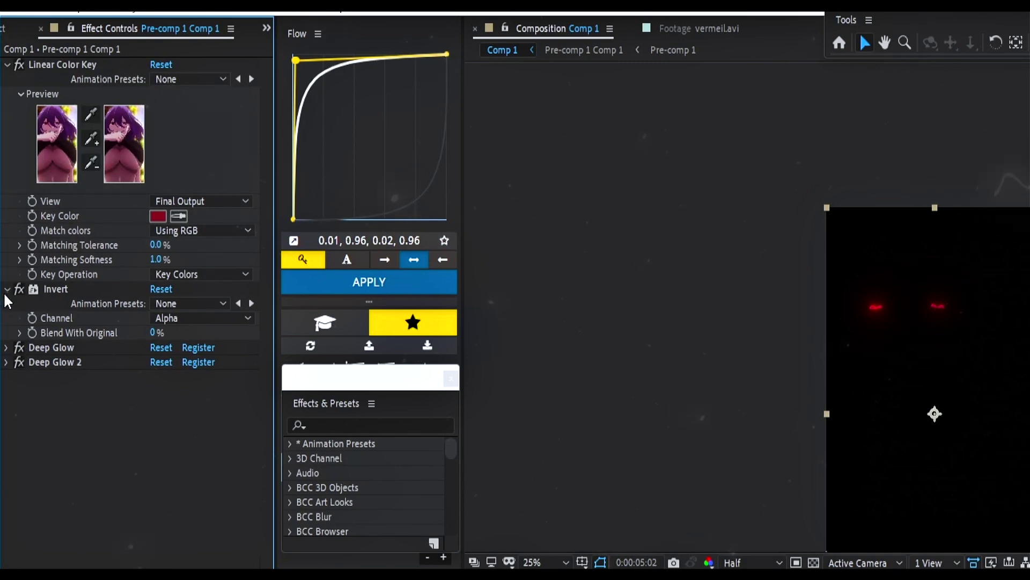
{"action": "left_click", "coordinate": [7, 289]}
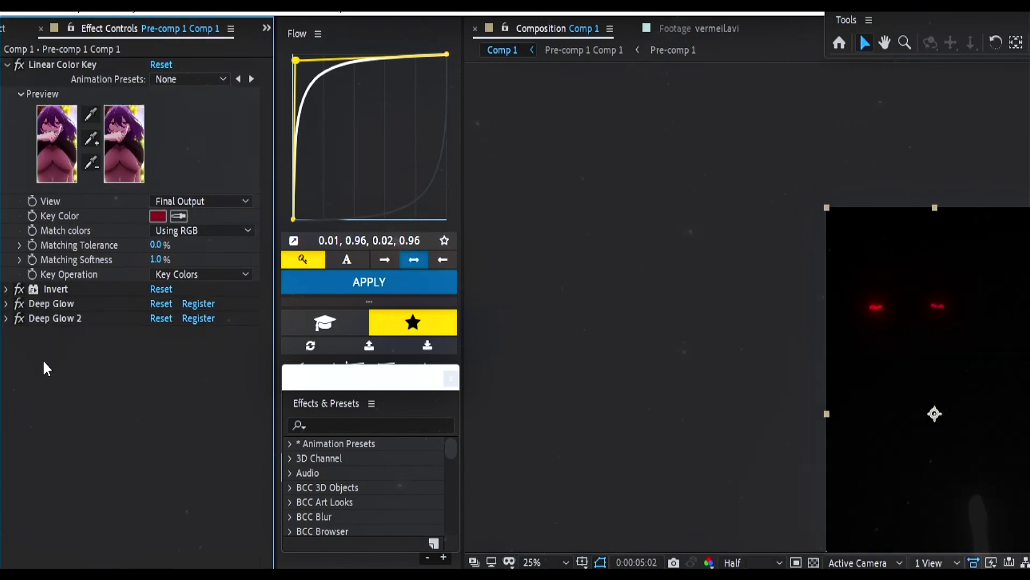
{"action": "key", "text": "ctrl+space"}
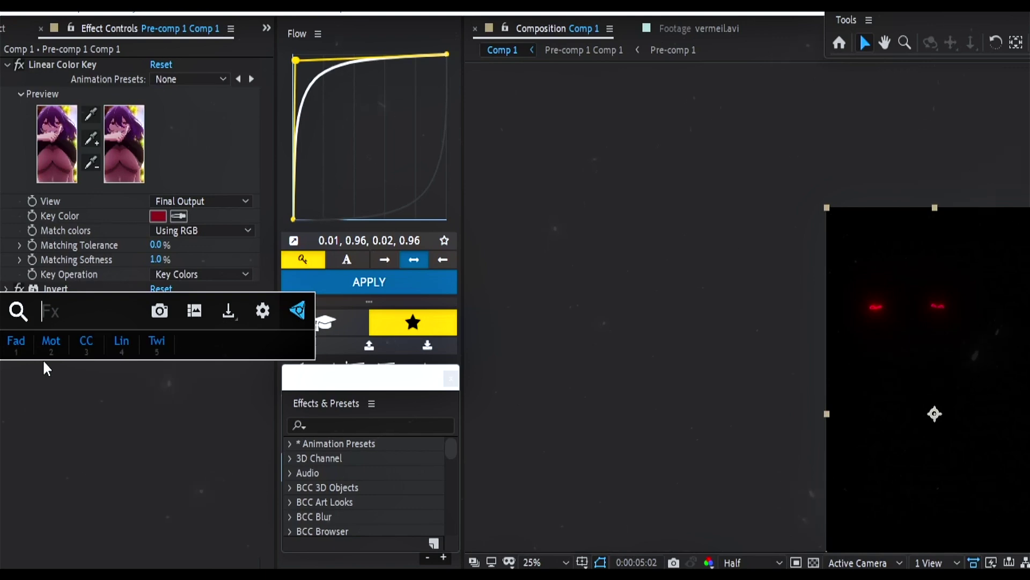
{"action": "type", "text": "hue"}
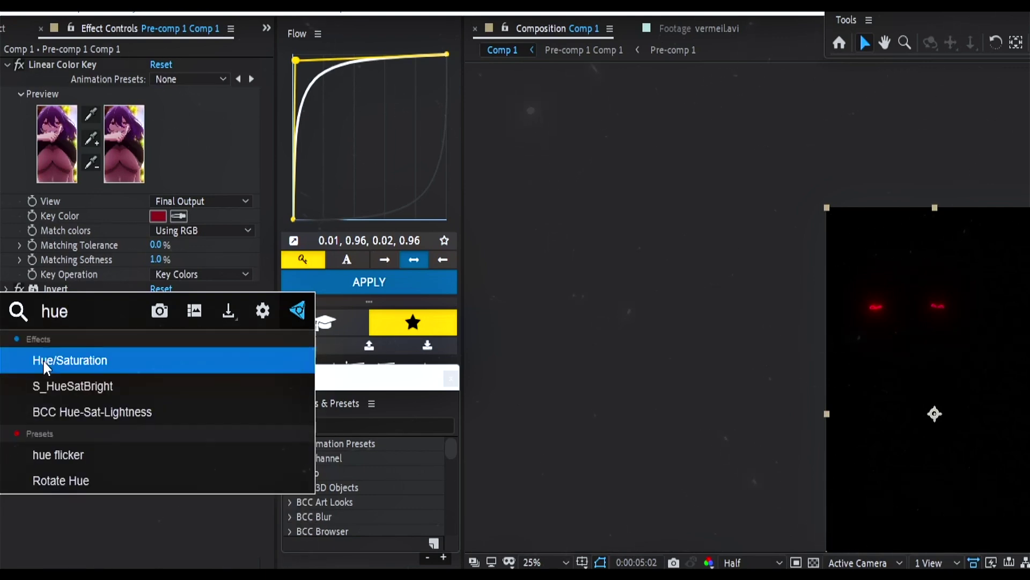
{"action": "left_click", "coordinate": [44, 361]}
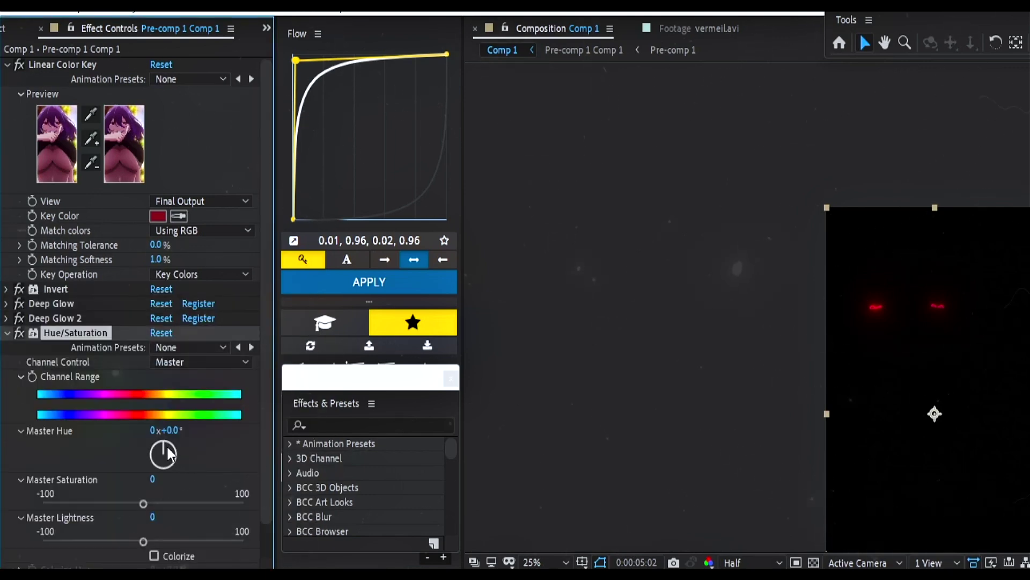
{"action": "left_click_drag", "start_coordinate": [166, 445], "coordinate": [143, 423]}
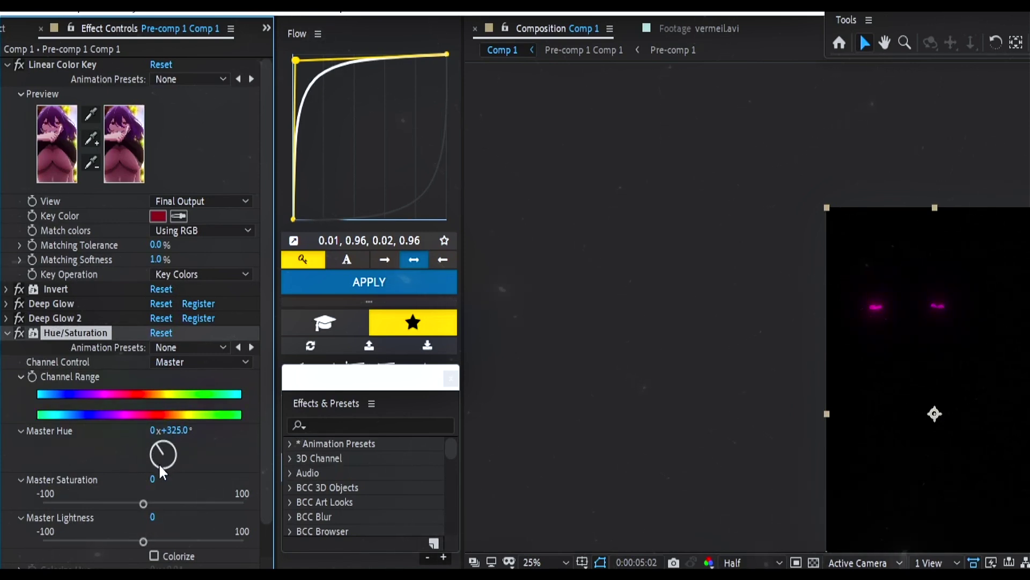
{"action": "key", "text": "ctrl+z"}
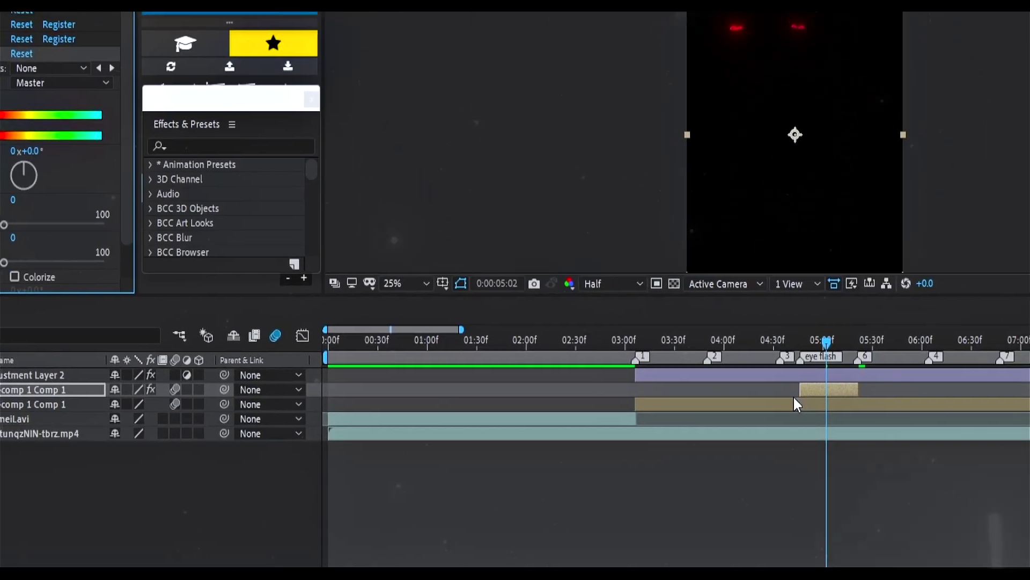
- Keyframe Hue/Saturation's Channel Range at the layer's start, and set Master Hue to 1x+4.0° at its end, 0:00:05:21
{"action": "left_click", "coordinate": [803, 385]}
{"action": "key", "text": "i"}
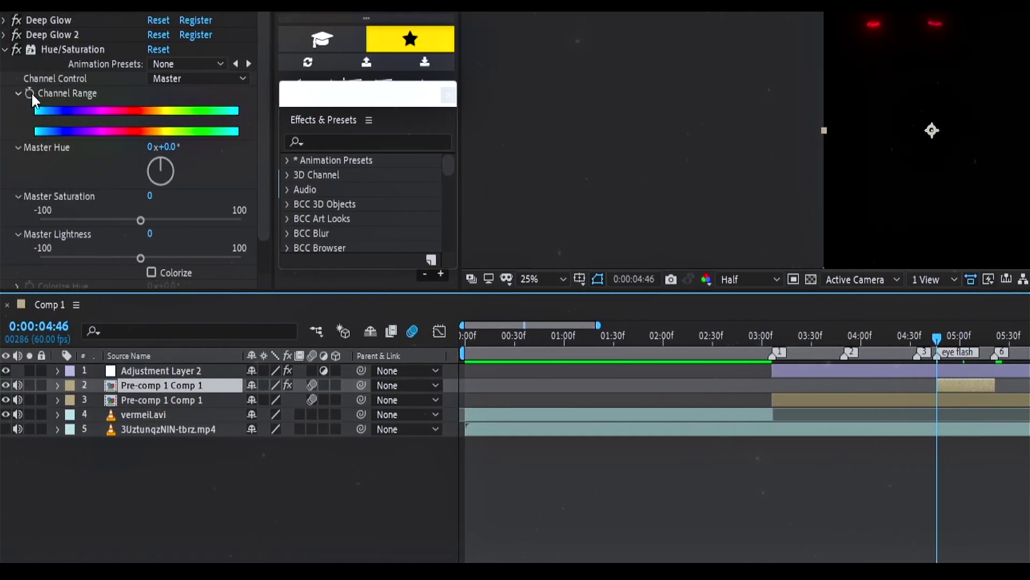
{"action": "left_click", "coordinate": [50, 102]}
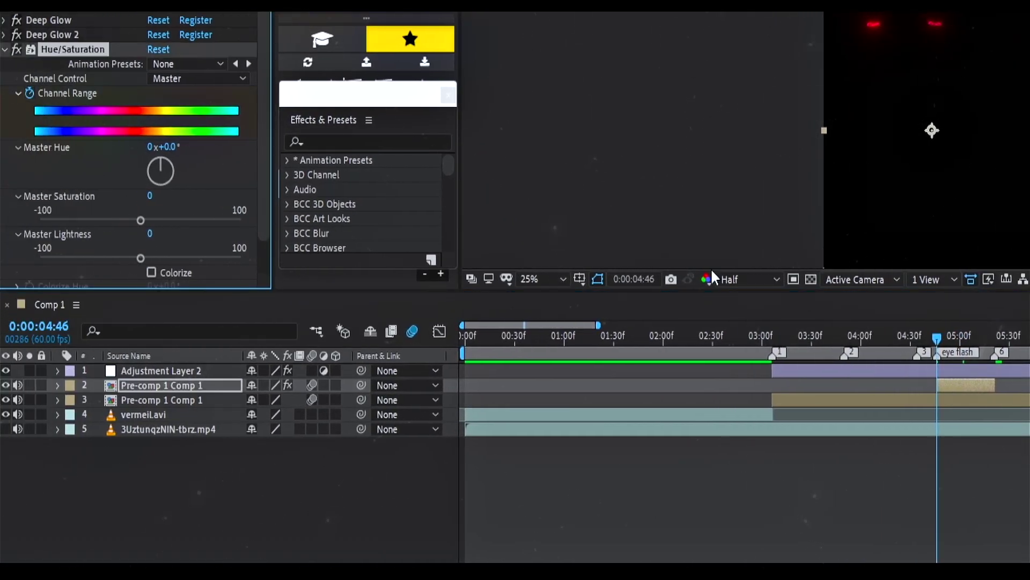
{"action": "key", "text": "o"}
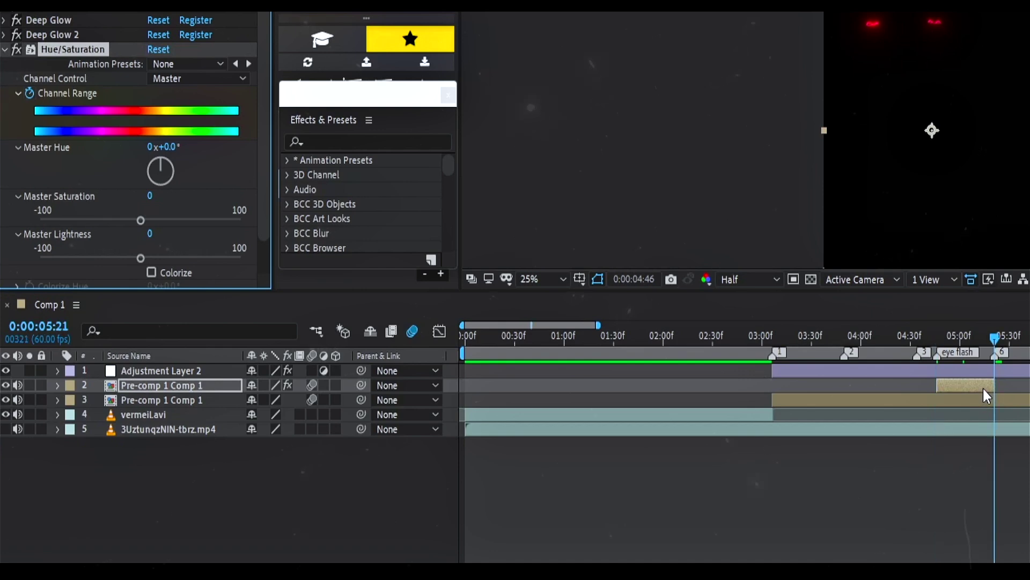
{"action": "left_click_drag", "start_coordinate": [160, 165], "coordinate": [163, 134]}
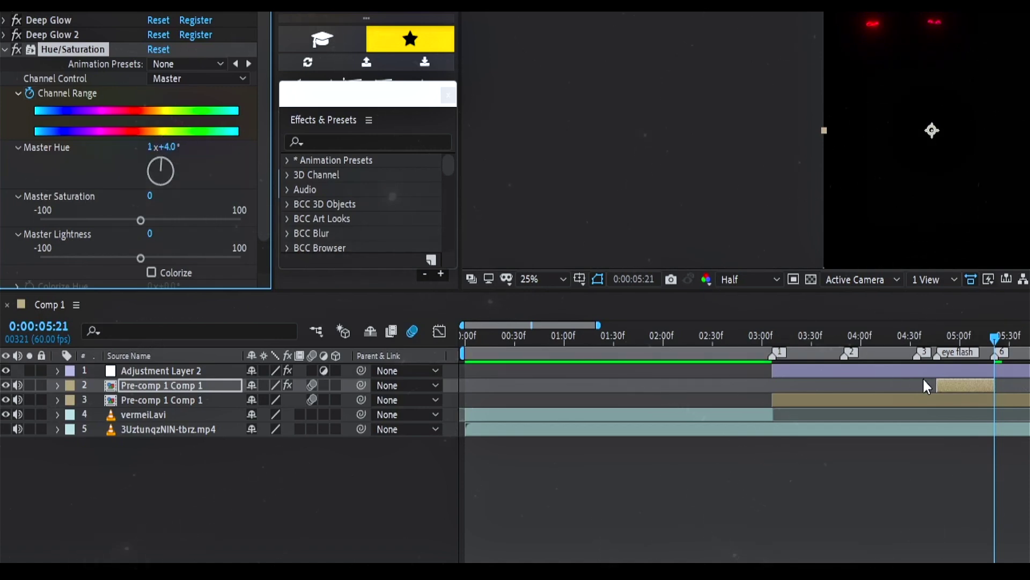
- Reveal the pre-comp copy's keyframes and apply Easy Ease to both Channel Range keyframes
{"action": "key", "text": "u"}
{"action": "left_click_drag", "start_coordinate": [1012, 424], "coordinate": [917, 435]}
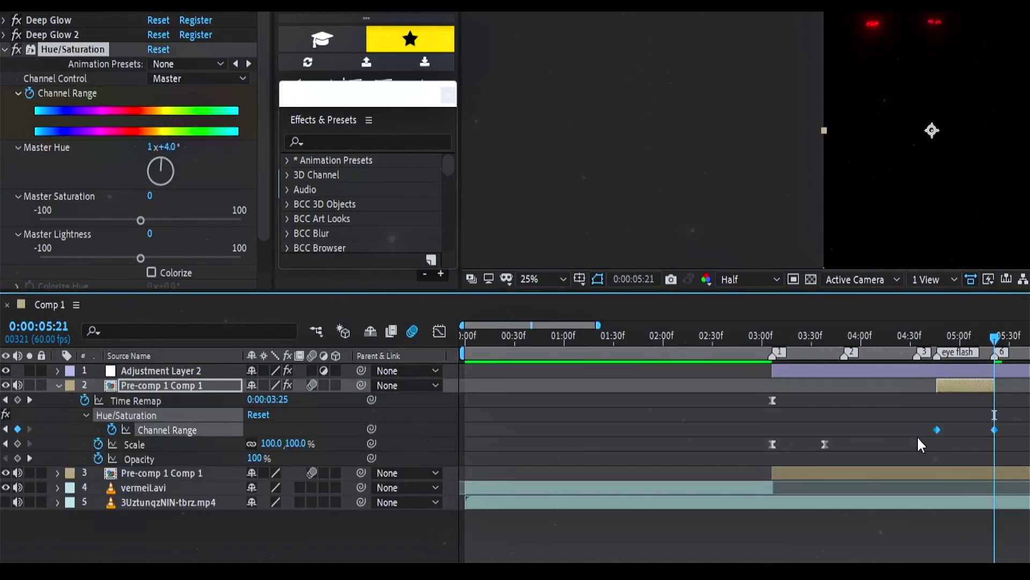
{"action": "key", "text": "F9"}
- Set the trimmed pre-comp copy's blending mode to Screen so the glowing eyes overlay the footage
{"action": "left_click", "coordinate": [199, 386]}
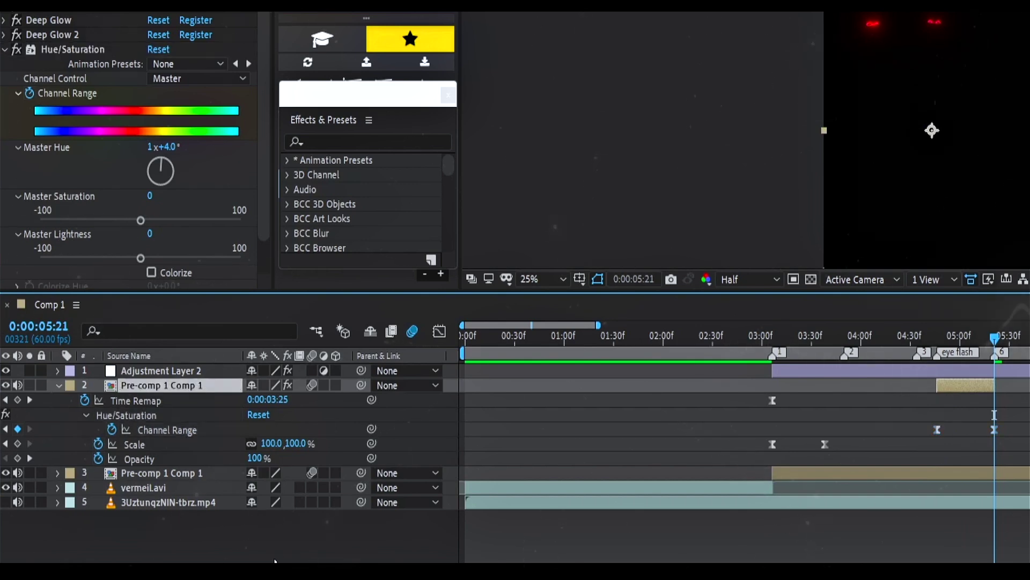
{"action": "key", "text": "F4"}
{"action": "left_click", "coordinate": [284, 386]}
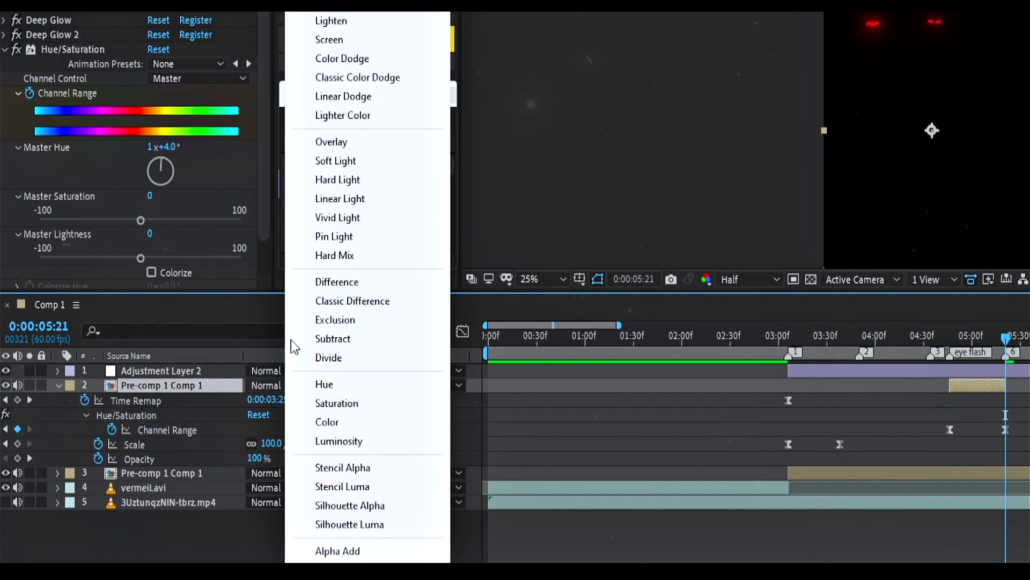
{"action": "left_click", "coordinate": [344, 40]}
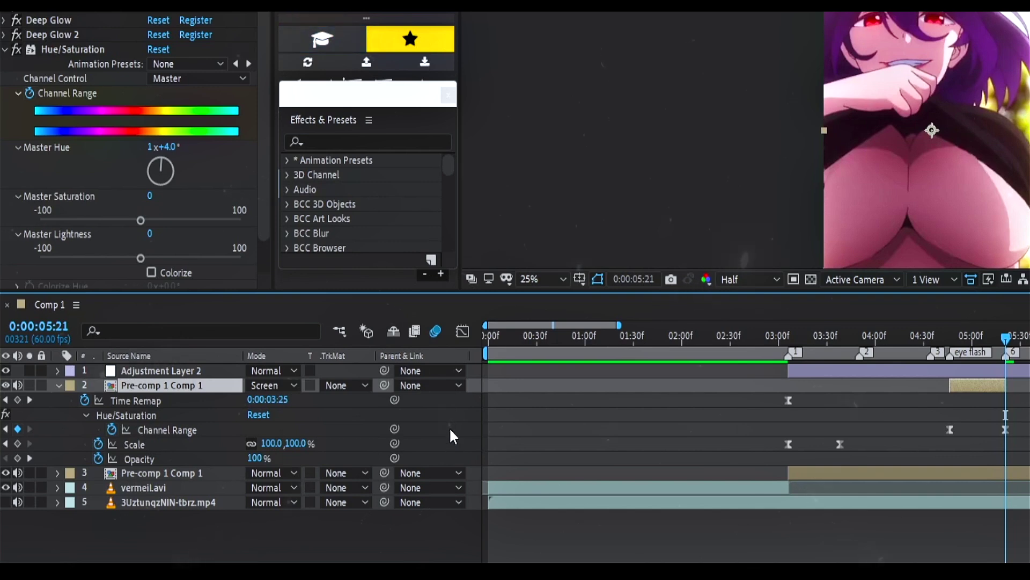
{"action": "key", "text": "F4"}
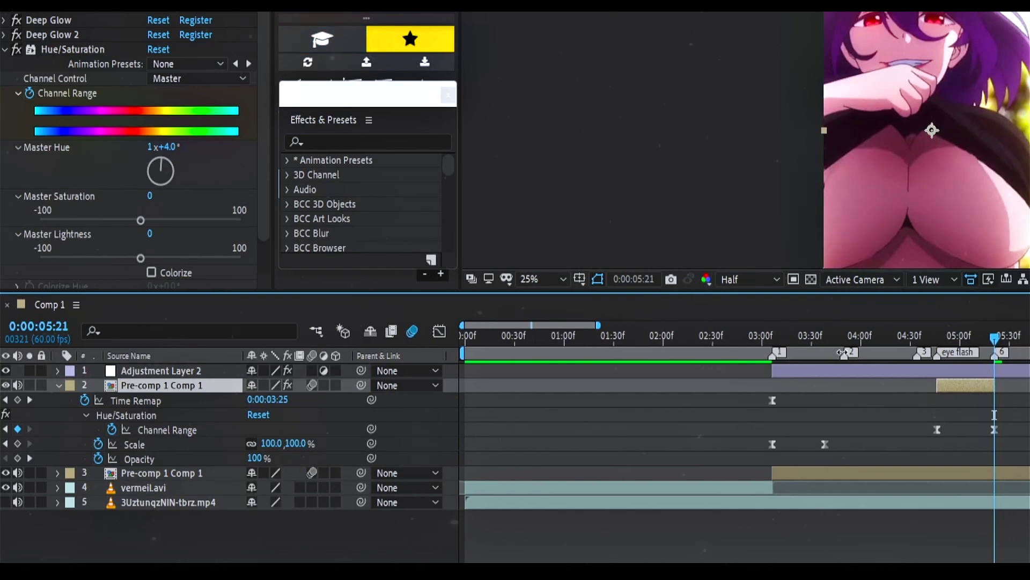
- Preview the eye flash section from 0:00:04:45 and 0:00:04:22, and examine the glowing eyes close up at 0:00:04:53
{"action": "key", "text": "u"}
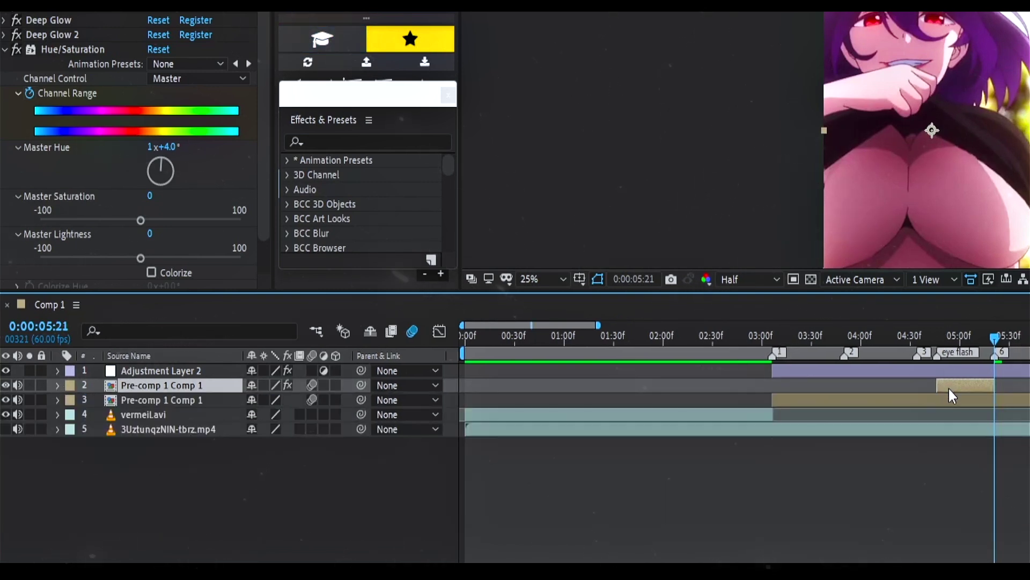
{"action": "left_click_drag", "start_coordinate": [951, 345], "coordinate": [935, 344]}
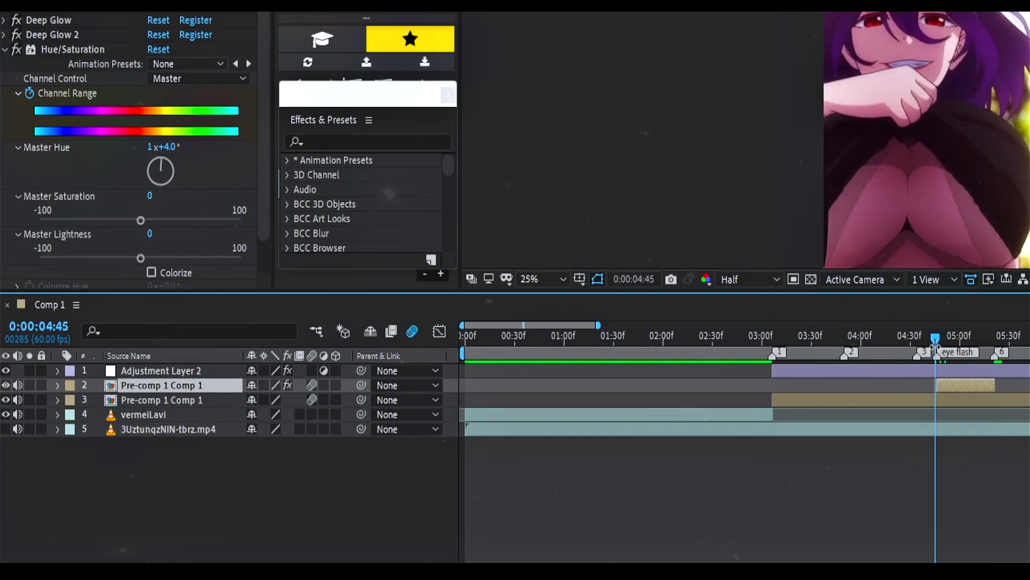
{"action": "key", "text": "space"}
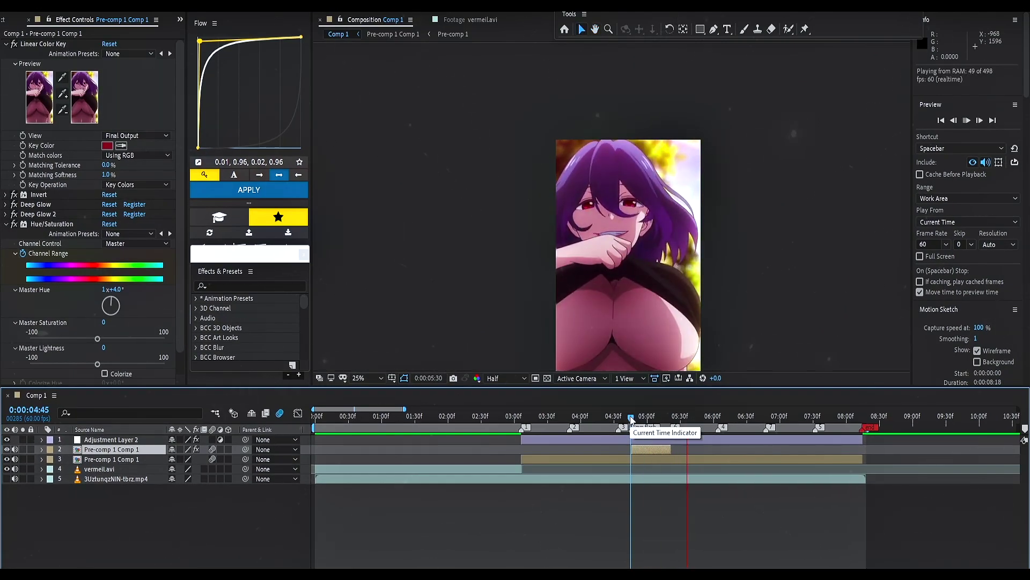
{"action": "left_click_drag", "start_coordinate": [631, 419], "coordinate": [606, 421]}
{"action": "key", "text": "space"}
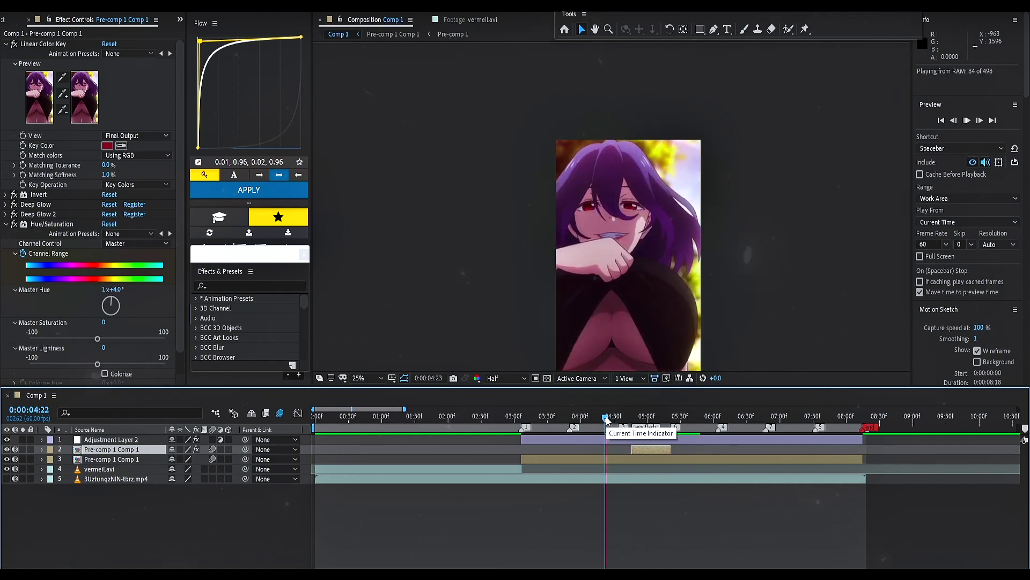
{"action": "left_click_drag", "start_coordinate": [606, 418], "coordinate": [640, 473]}
{"action": "left_click", "coordinate": [627, 507]}
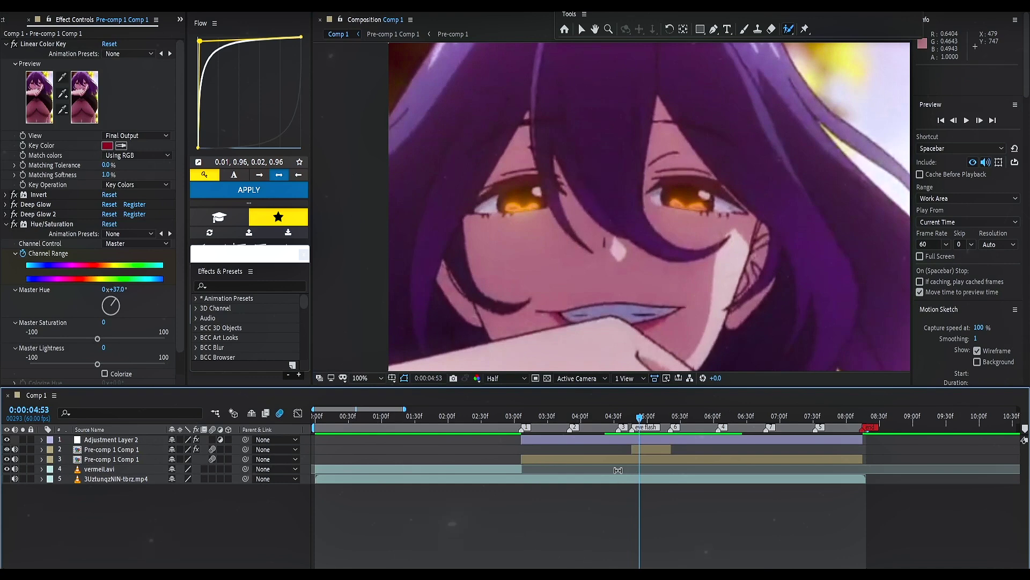
{"action": "key", "text": "period"}
{"action": "key", "text": "period"}
{"action": "key", "text": "period"}
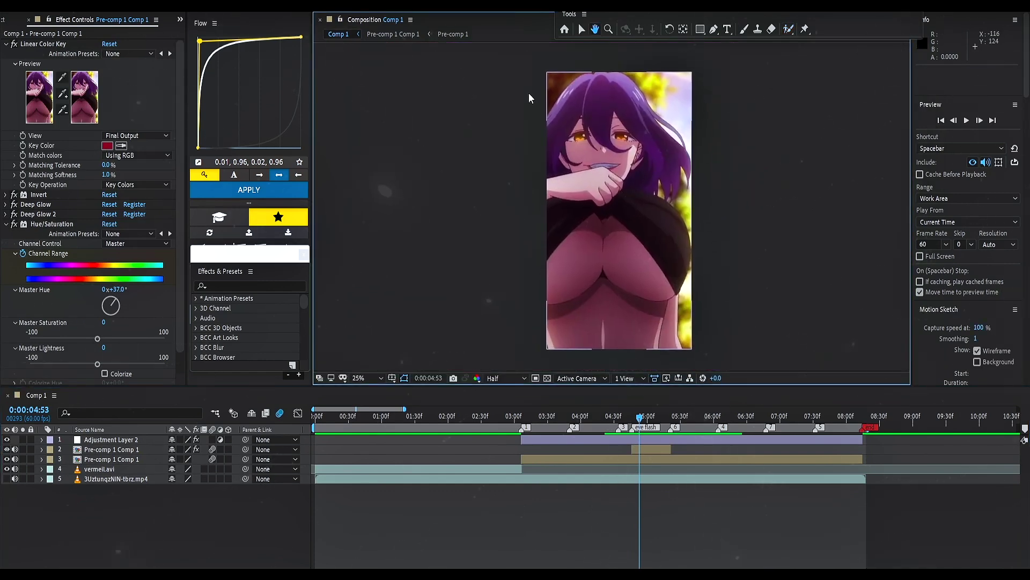
- Pre-compose the adjustment layer, both Pre-comp 1 Comp 1 layers and vermeil.avi into one composition, leaving the .mp4 layer out
{"action": "left_click", "coordinate": [606, 417]}
{"action": "left_click_drag", "start_coordinate": [606, 417], "coordinate": [559, 417]}
{"action": "left_click", "coordinate": [504, 469]}
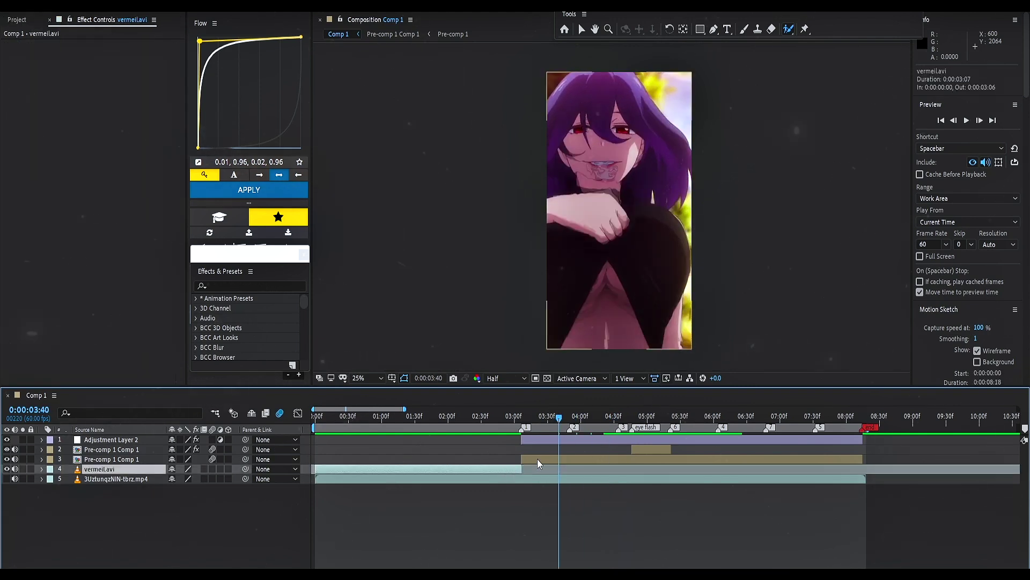
{"action": "left_click", "coordinate": [537, 459]}
{"action": "left_click", "coordinate": [643, 449], "text": "ctrl"}
{"action": "left_click", "coordinate": [644, 437], "text": "ctrl"}
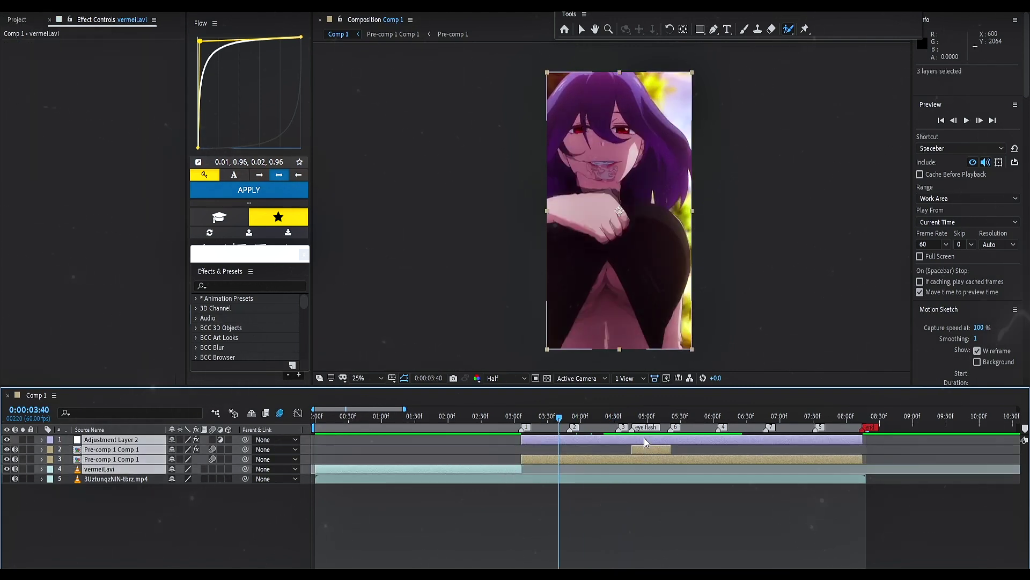
{"action": "left_click", "coordinate": [633, 469], "text": "ctrl"}
{"action": "right_click", "coordinate": [633, 447]}
{"action": "left_click", "coordinate": [680, 374]}
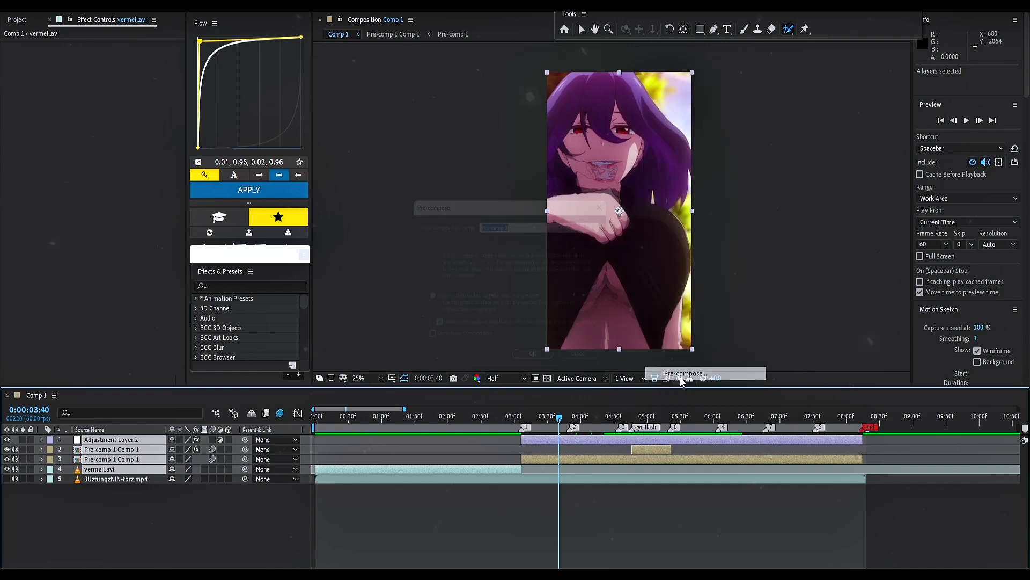
{"action": "left_click", "coordinate": [542, 368]}
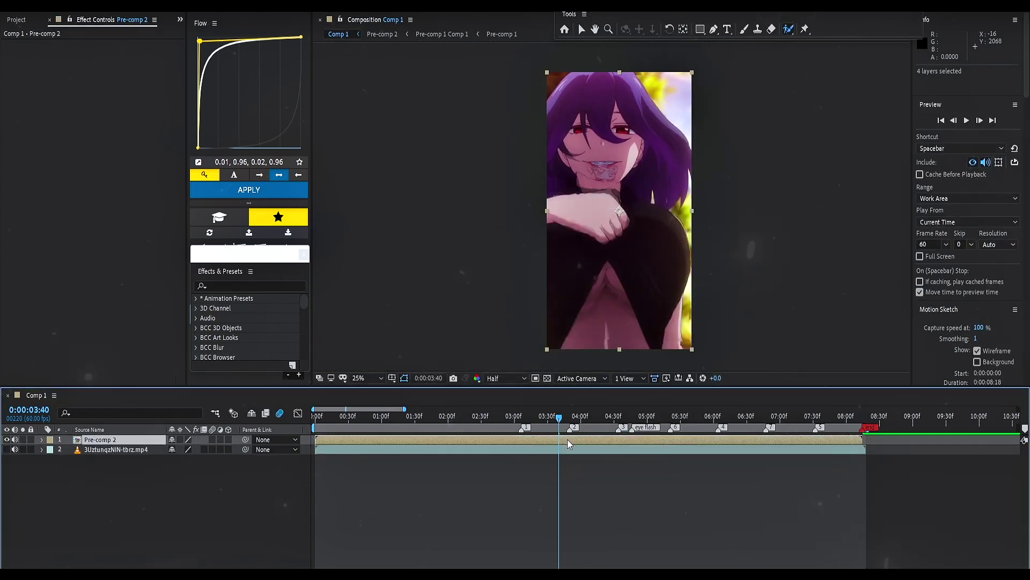
- Apply the RSMB Pro motion blur effect to the new pre-comp layer
{"action": "key", "text": "ctrl+space"}
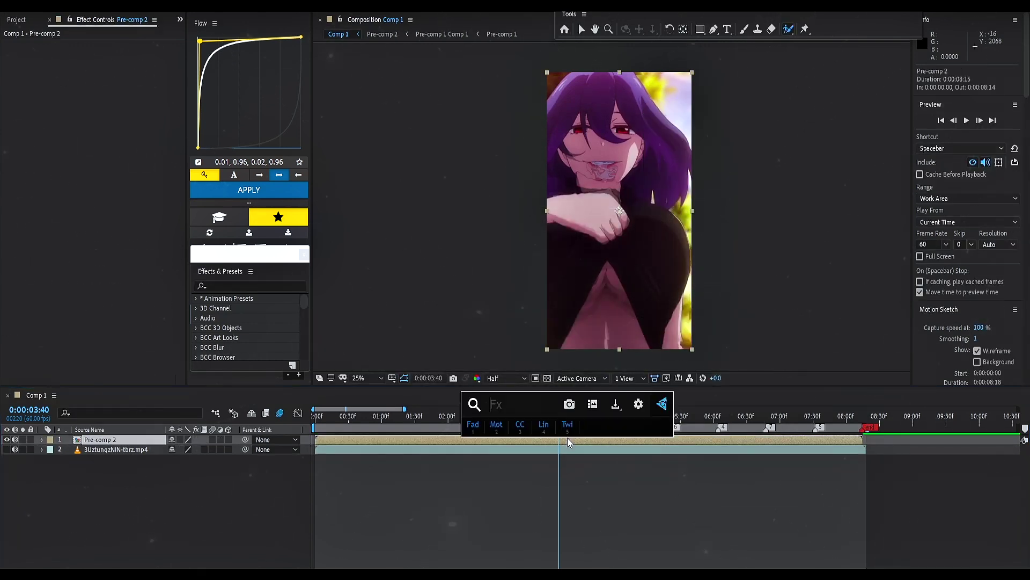
{"action": "type", "text": "rs"}
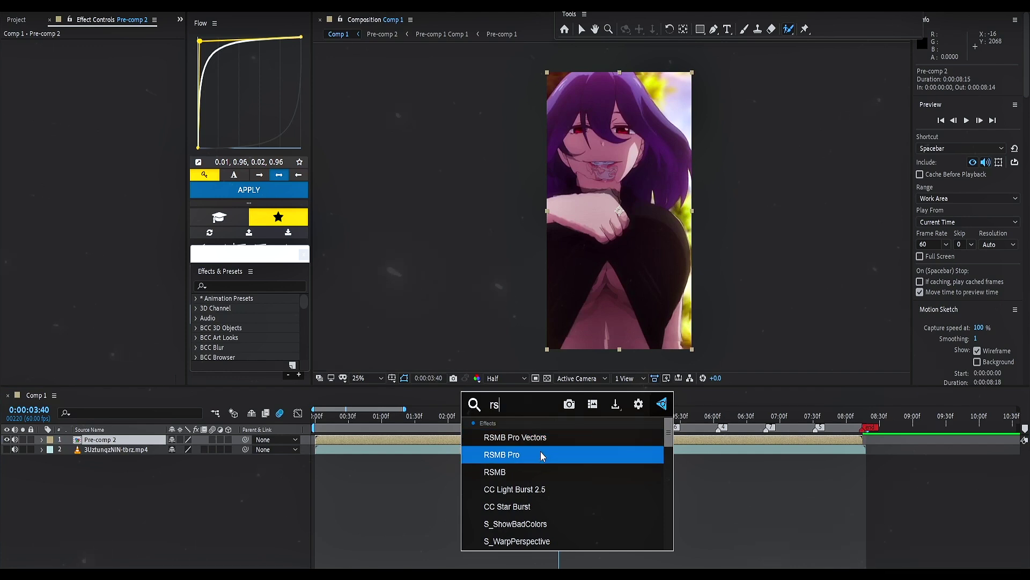
{"action": "left_click", "coordinate": [540, 455]}
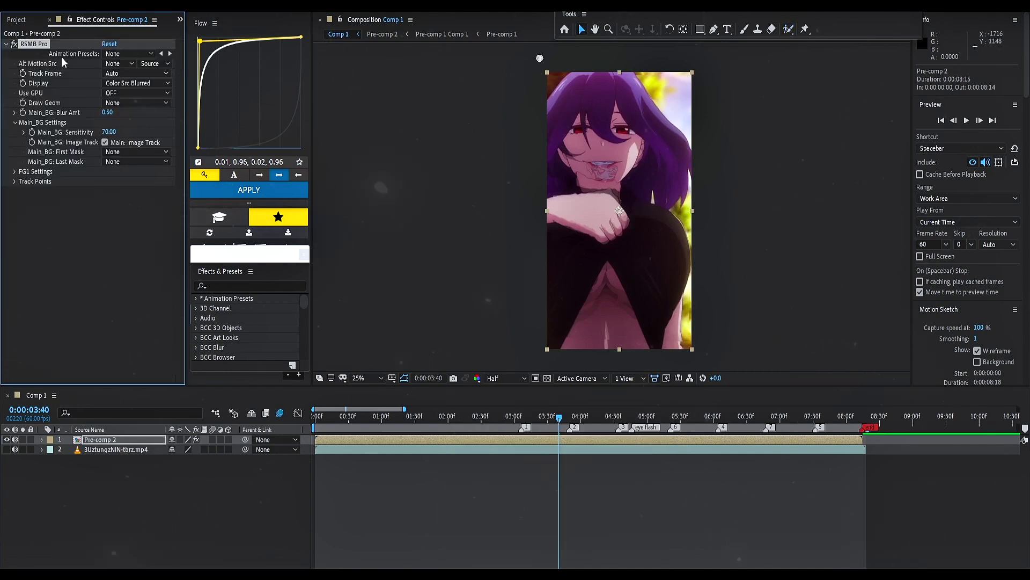
{"action": "left_click", "coordinate": [558, 441]}
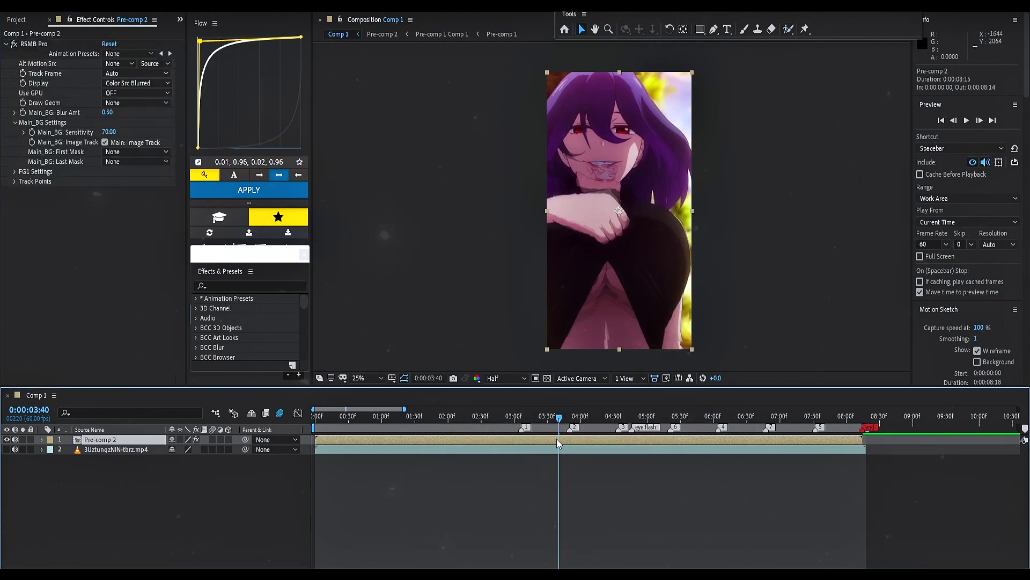
- Add a new adjustment layer above the pre-comp for color grading and duplicate it
{"action": "right_click", "coordinate": [310, 443]}
{"action": "mouse_move", "coordinate": [375, 446]}
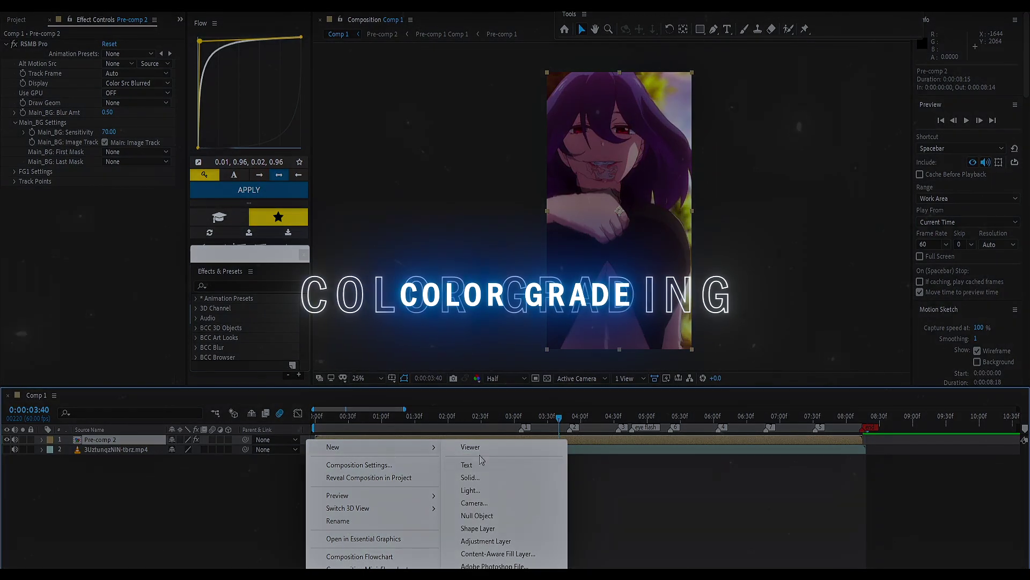
{"action": "left_click", "coordinate": [489, 540]}
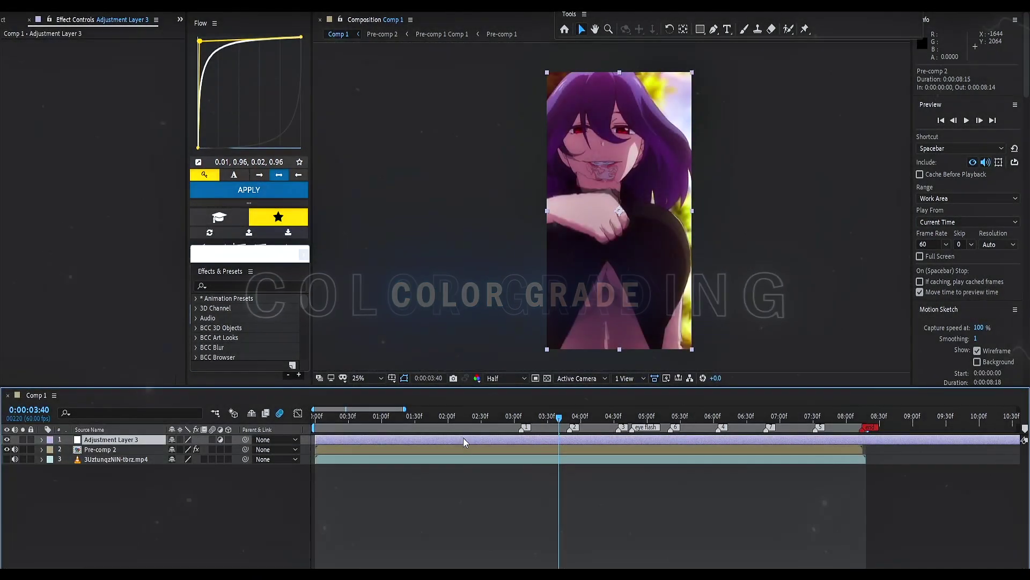
{"action": "key", "text": "ctrl+d"}
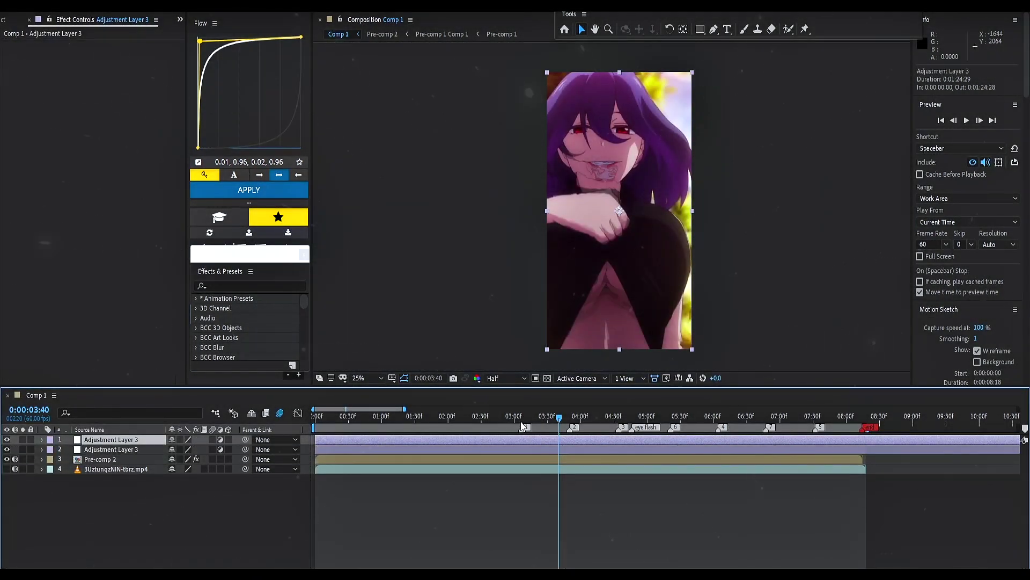
- Move to 0:00:04:11 and apply the Lumetri Color effect to the lower of the two adjustment layers
{"action": "left_click_drag", "start_coordinate": [552, 422], "coordinate": [594, 430]}
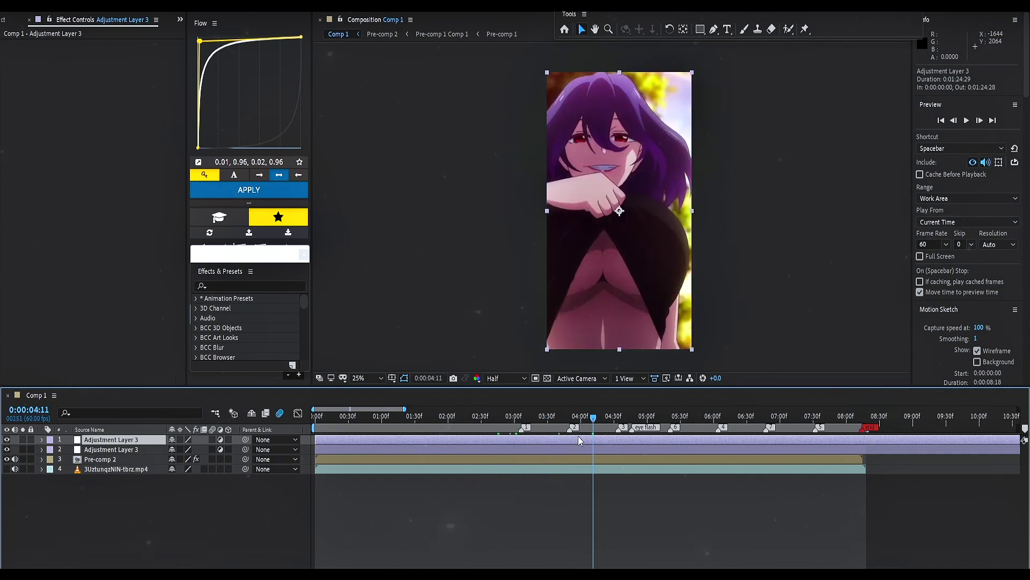
{"action": "left_click", "coordinate": [564, 448]}
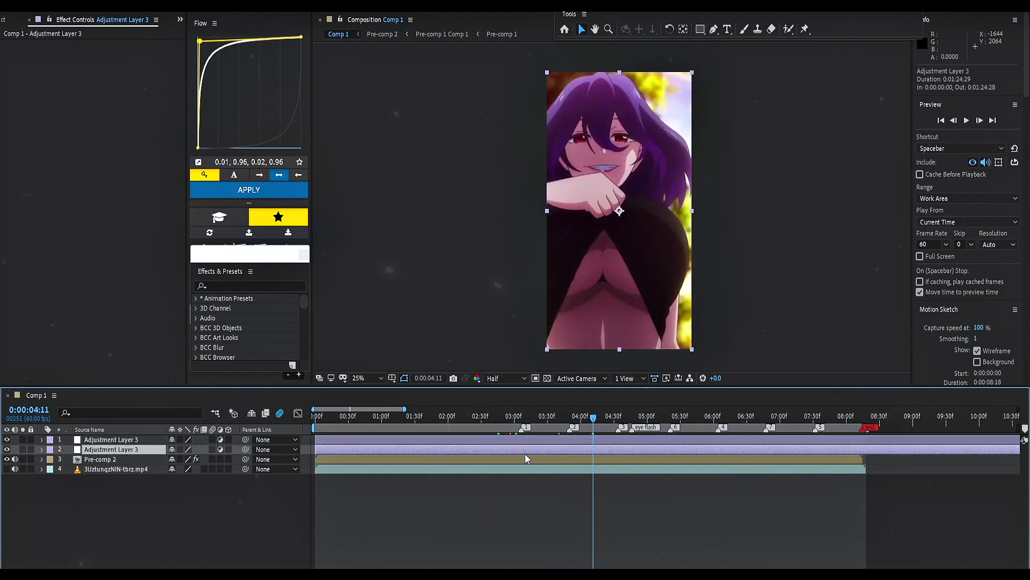
{"action": "key", "text": "ctrl+space"}
{"action": "type", "text": "l"}
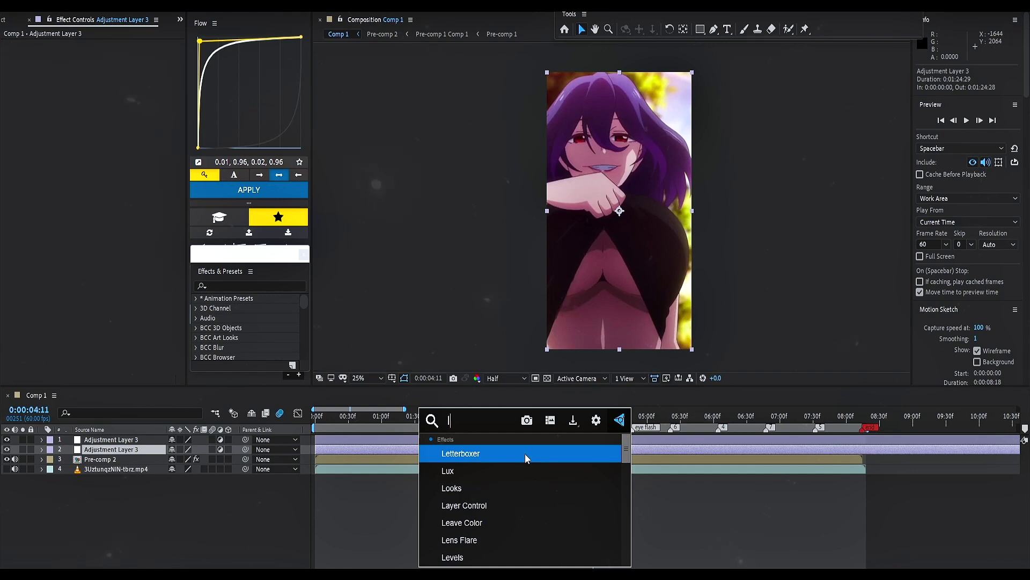
{"action": "type", "text": "um"}
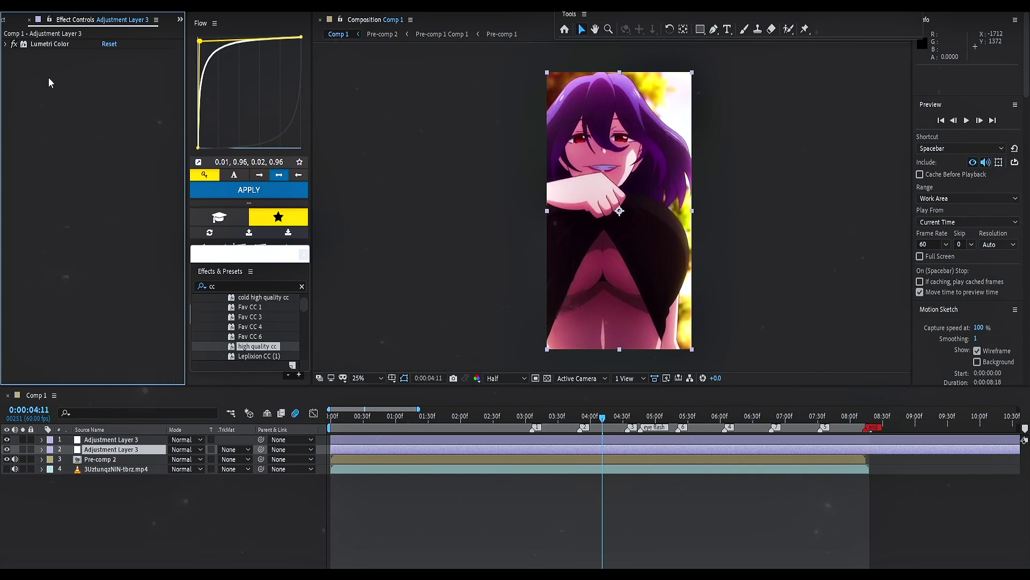
- Apply the Sharpen effect to the lower adjustment layer and set Sharpen Amount to 10
{"action": "key", "text": "ctrl+space"}
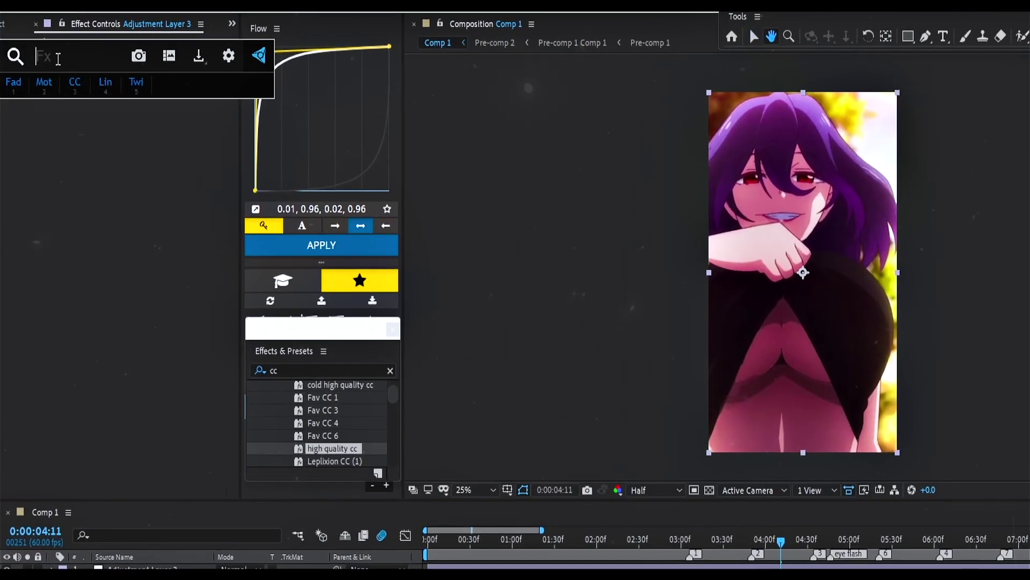
{"action": "type", "text": "sh"}
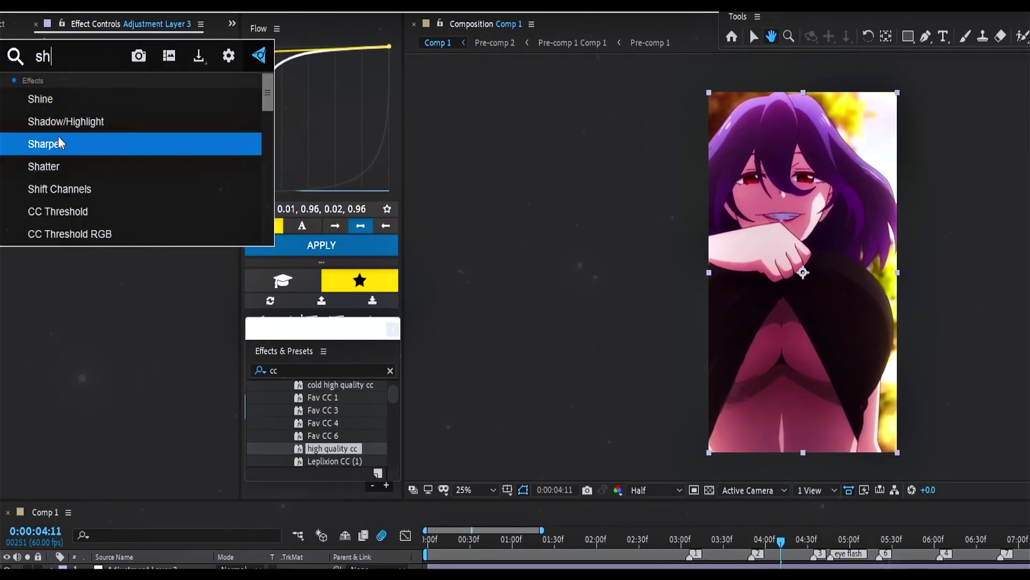
{"action": "left_click", "coordinate": [57, 140]}
{"action": "left_click", "coordinate": [141, 94]}
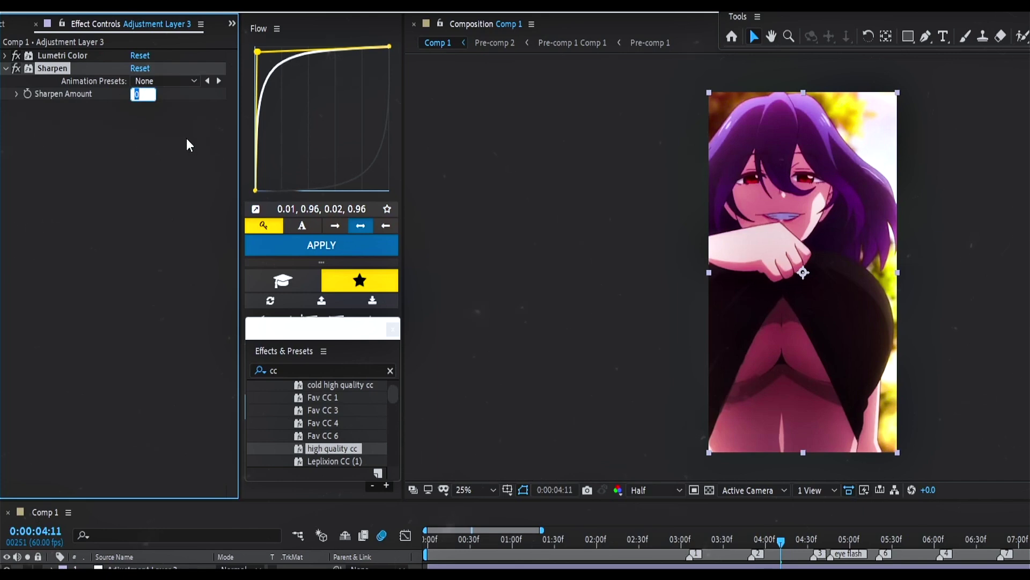
{"action": "type", "text": "10"}
{"action": "left_click", "coordinate": [144, 172]}
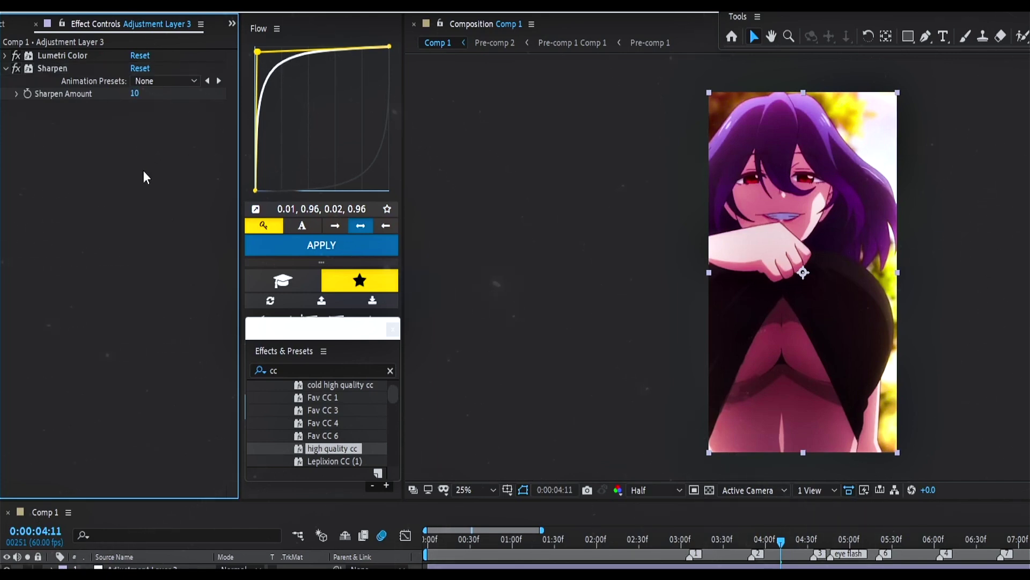
- Apply Unsharp Mask with Radius 50 and Amount 15, and collapse the Unsharp Mask and Sharpen settings
{"action": "key", "text": "ctrl+space"}
{"action": "type", "text": "uns"}
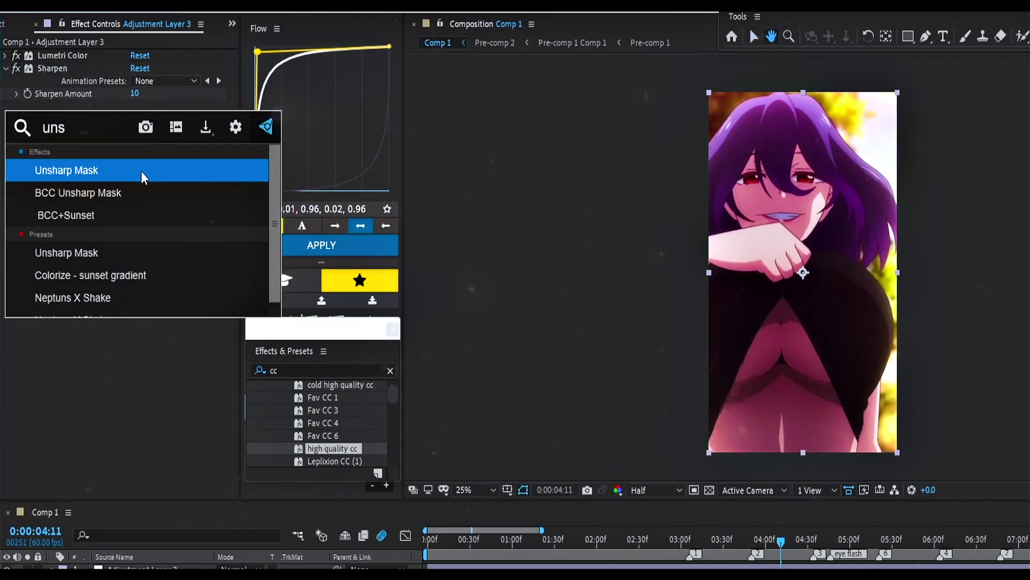
{"action": "key", "text": "Return"}
{"action": "left_click", "coordinate": [135, 144]}
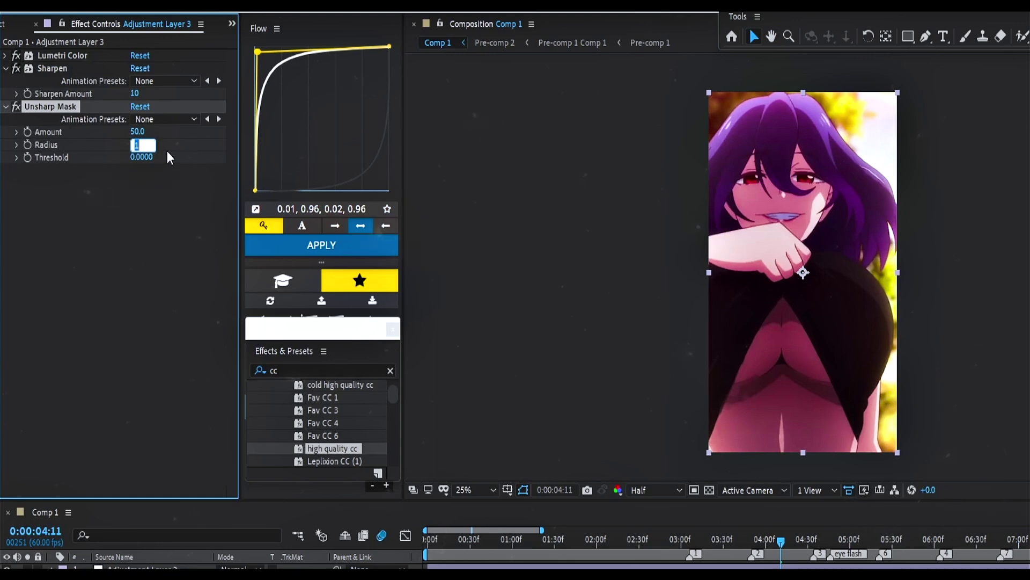
{"action": "type", "text": "50"}
{"action": "key", "text": "shift+Tab"}
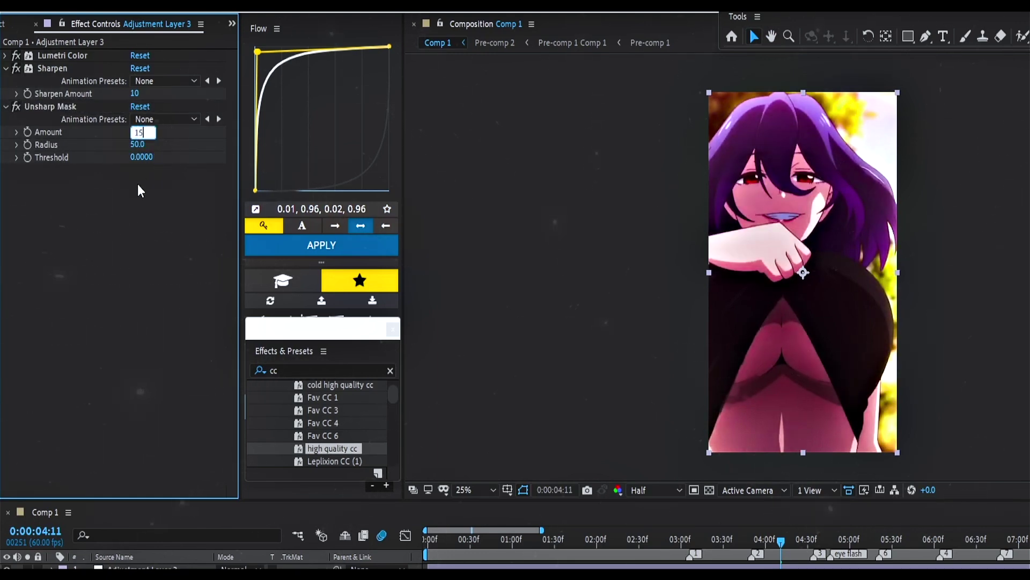
{"action": "type", "text": "15"}
{"action": "key", "text": "Return"}
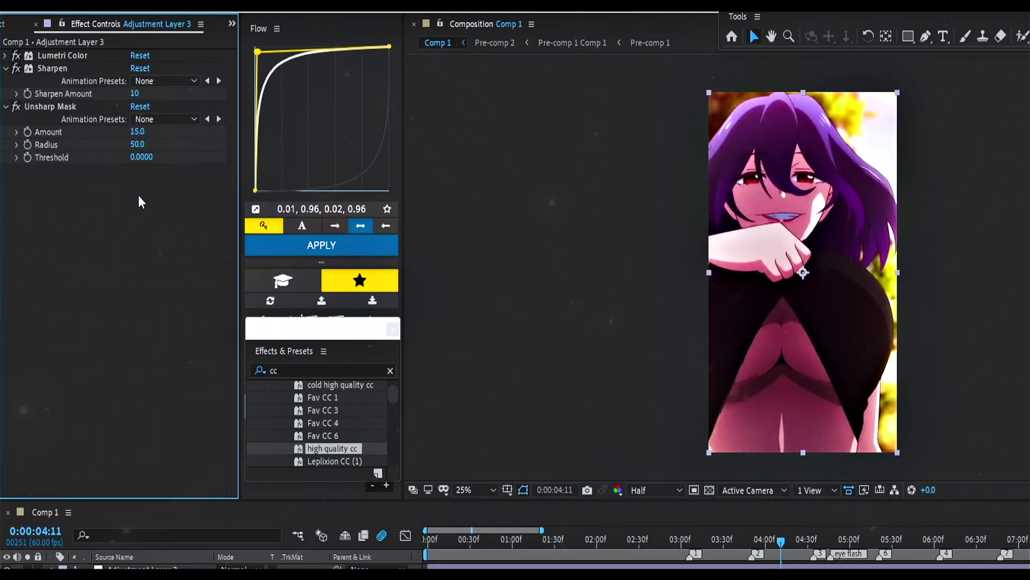
{"action": "left_click", "coordinate": [6, 106]}
{"action": "left_click", "coordinate": [6, 69]}
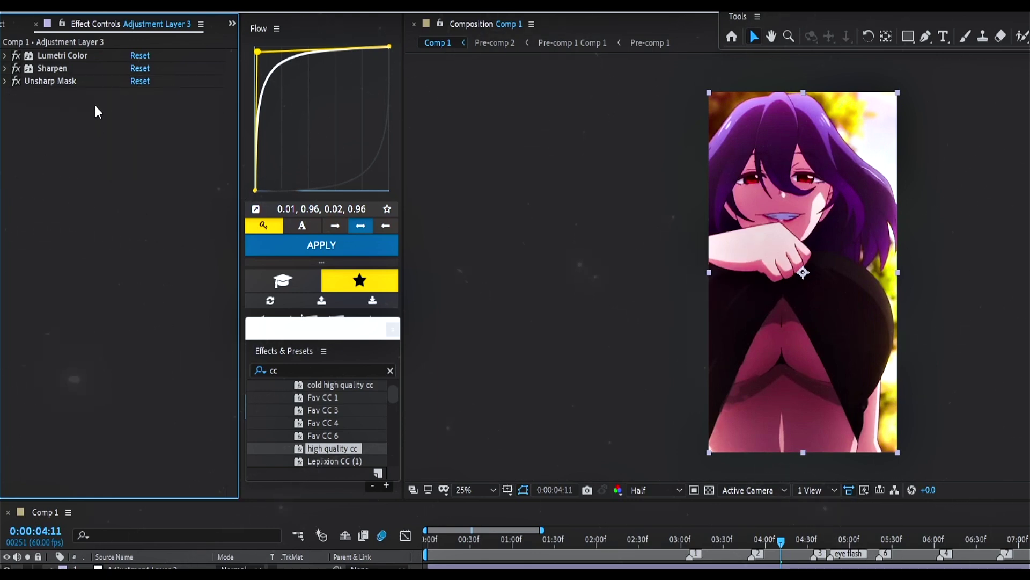
- Apply the Detail-preserving Upscale effect with Reduce Noise and Detail both set to 100%
{"action": "key", "text": "ctrl+space"}
{"action": "type", "text": "deta"}
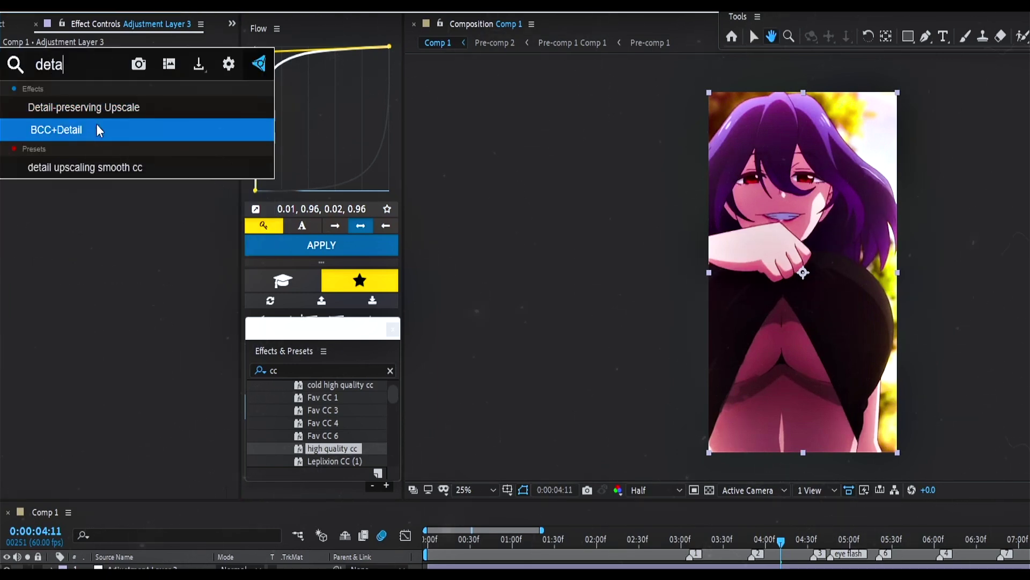
{"action": "left_click", "coordinate": [102, 108]}
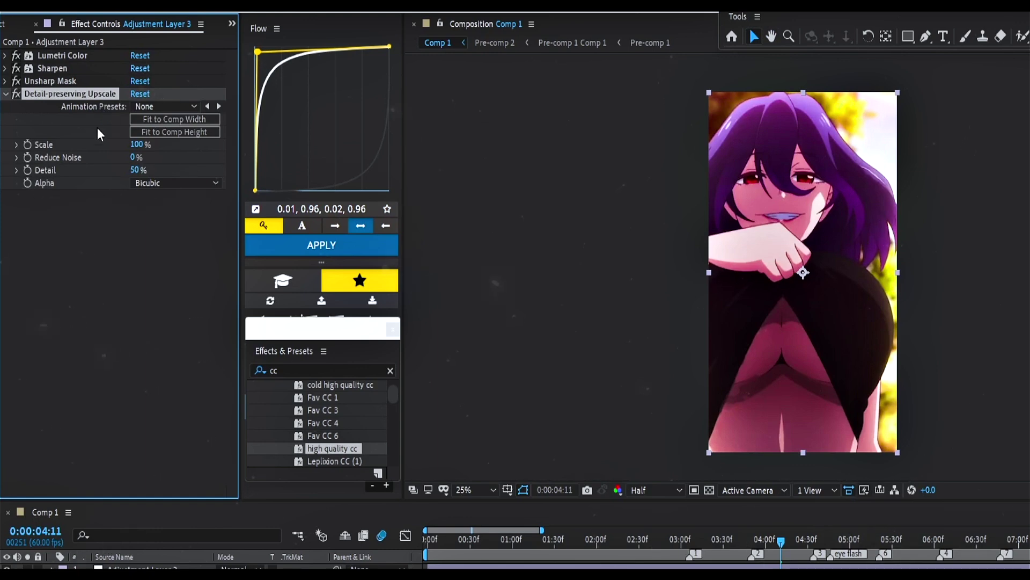
{"action": "left_click", "coordinate": [136, 158]}
{"action": "type", "text": "100"}
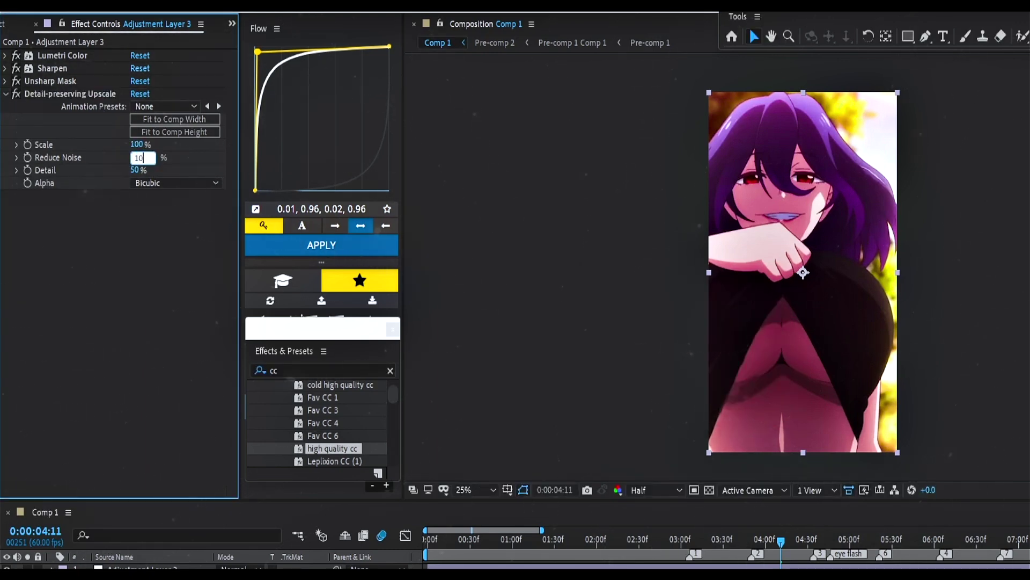
{"action": "key", "text": "Return"}
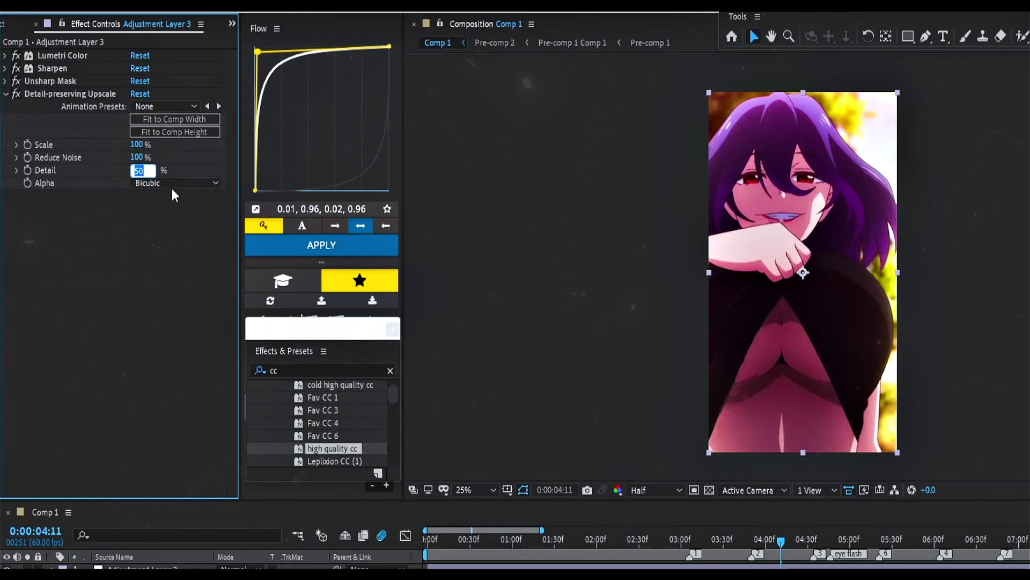
{"action": "type", "text": "100"}
{"action": "key", "text": "Return"}
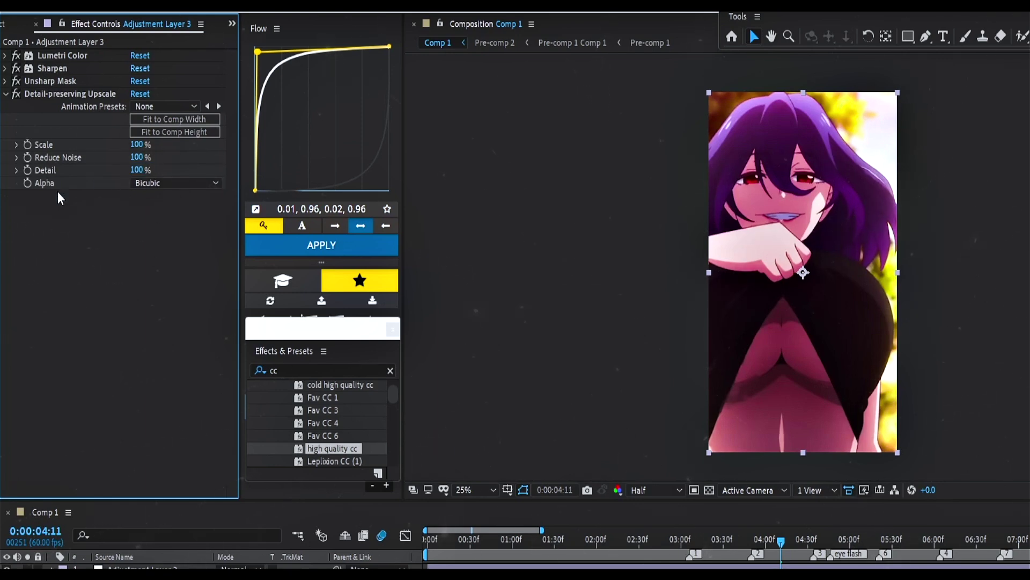
- Apply the S_Flicker effect to the upper adjustment layer with Amplitude 0.0200 and Rand Freq 20
{"action": "left_click", "coordinate": [6, 95]}
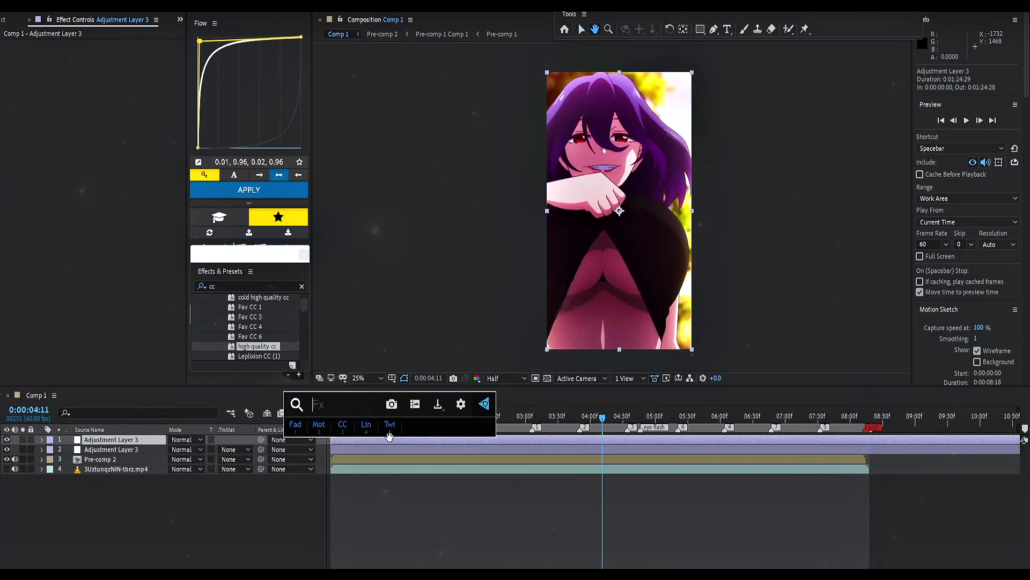
{"action": "type", "text": "fli"}
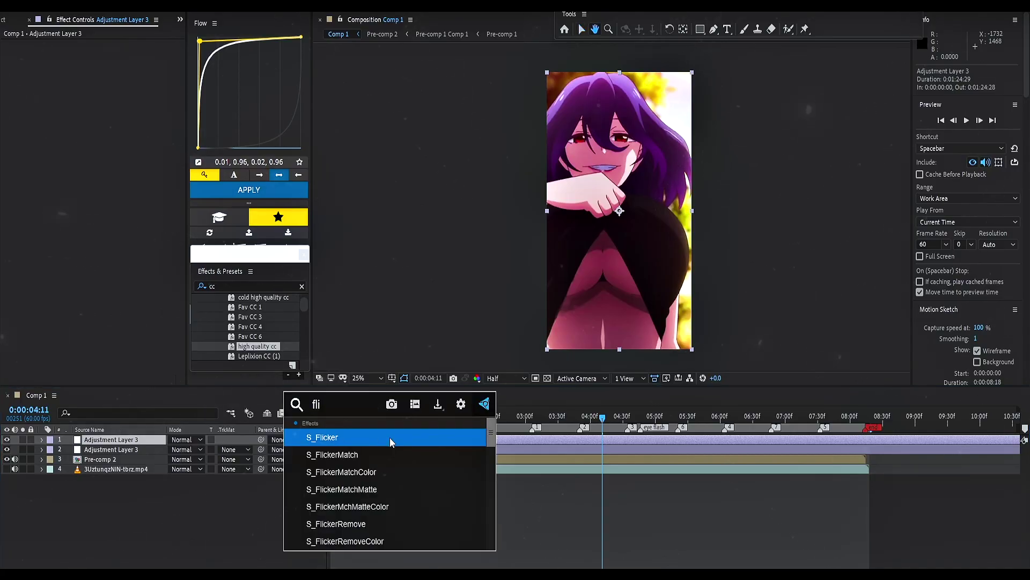
{"action": "left_click", "coordinate": [391, 438]}
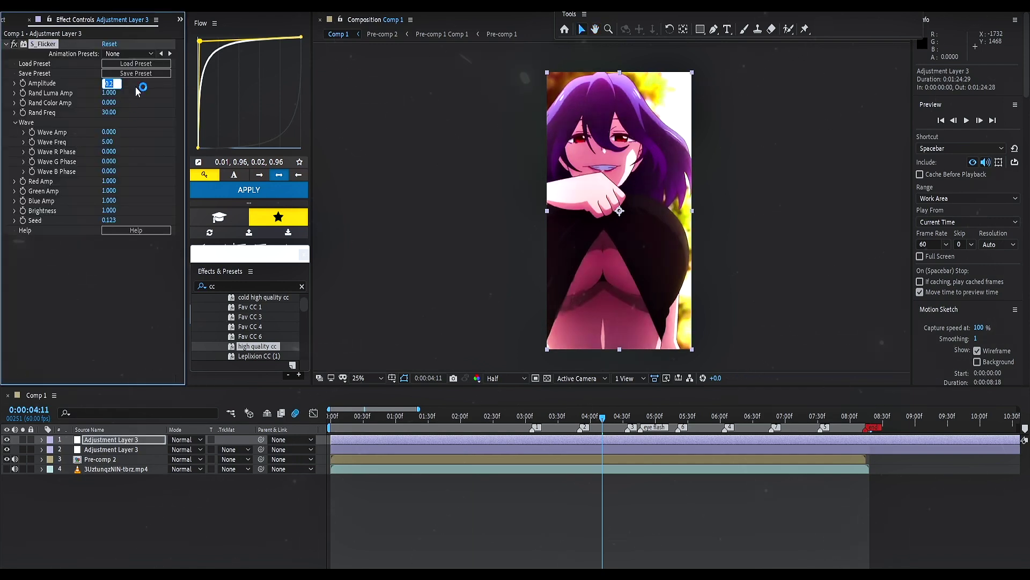
{"action": "type", "text": ".0200"}
{"action": "left_click", "coordinate": [144, 92]}
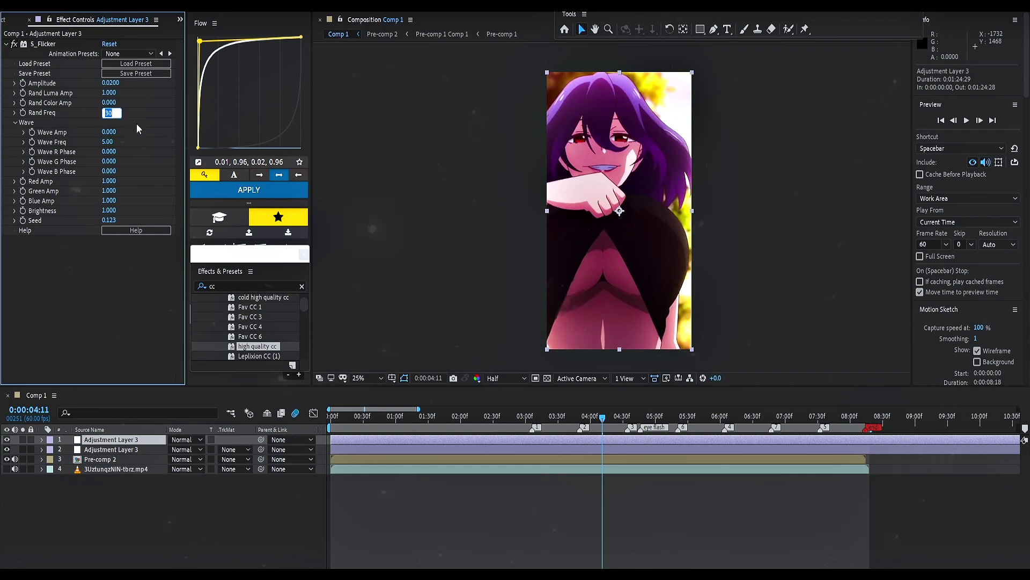
{"action": "type", "text": "20"}
{"action": "left_click", "coordinate": [122, 295]}
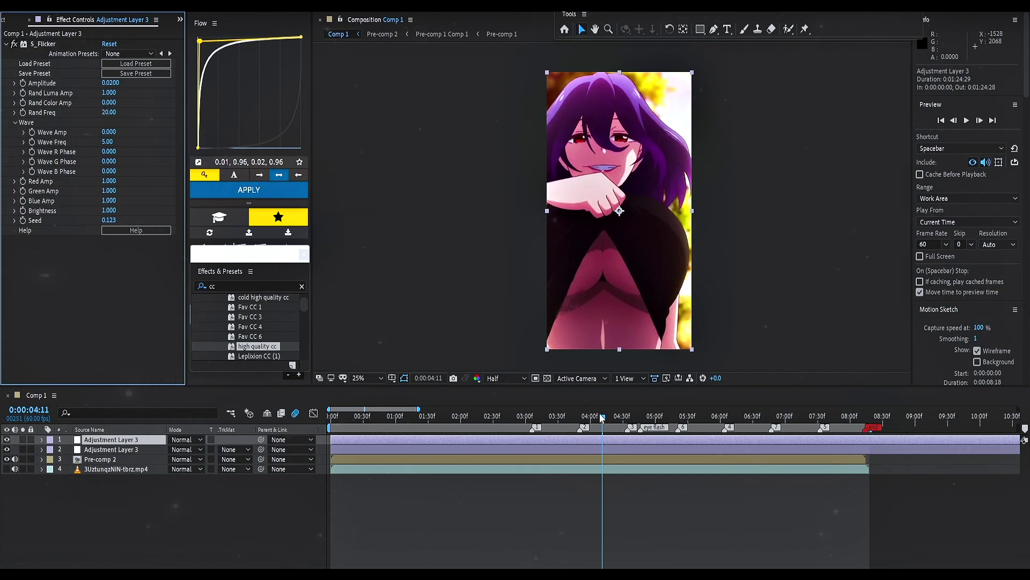
- Move to 0:00:03:19 and add a text layer reading "xsenpa1" over the lower part of the frame
{"action": "left_click_drag", "start_coordinate": [602, 418], "coordinate": [546, 478]}
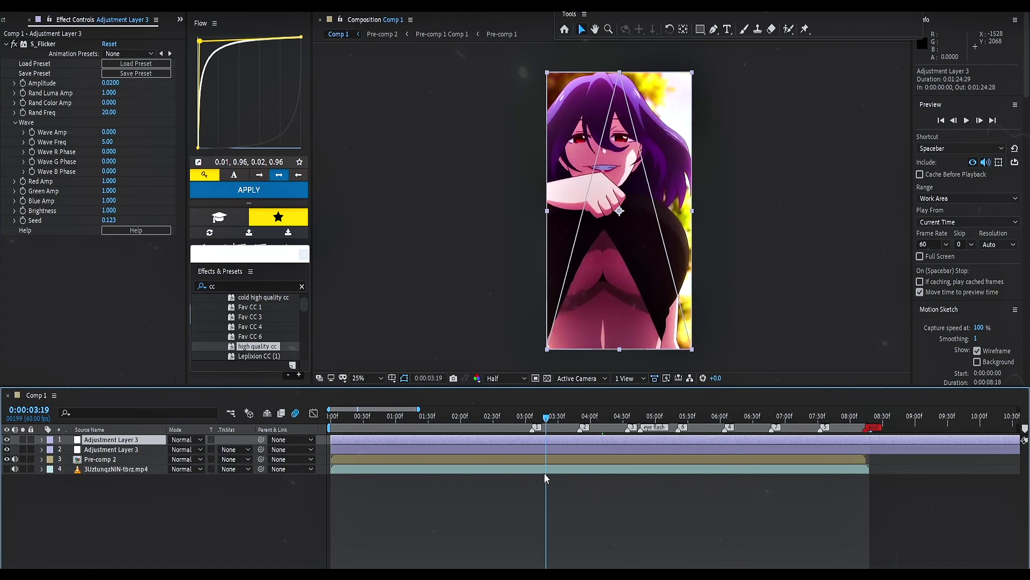
{"action": "key", "text": "F4"}
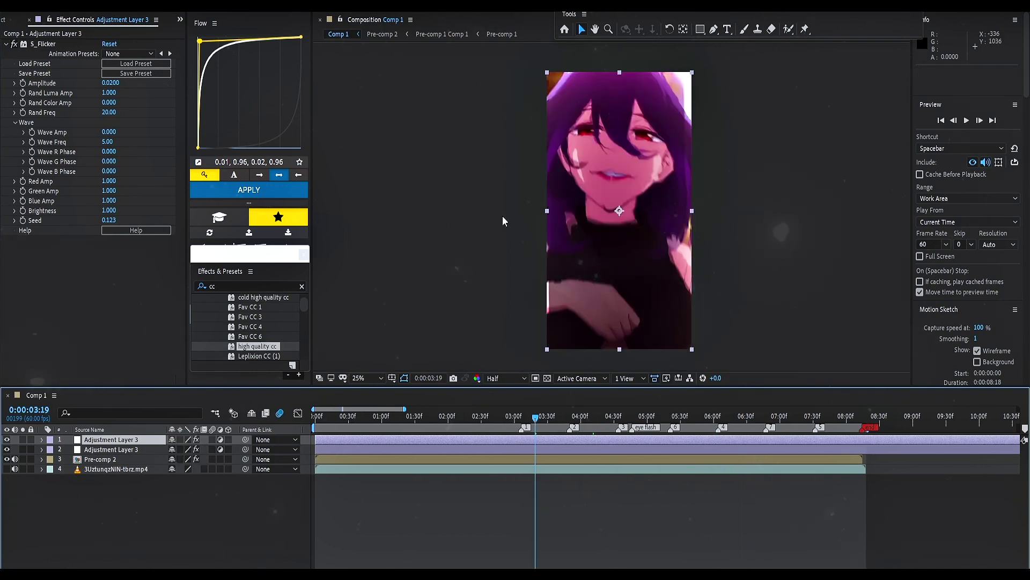
{"action": "left_click", "coordinate": [726, 28]}
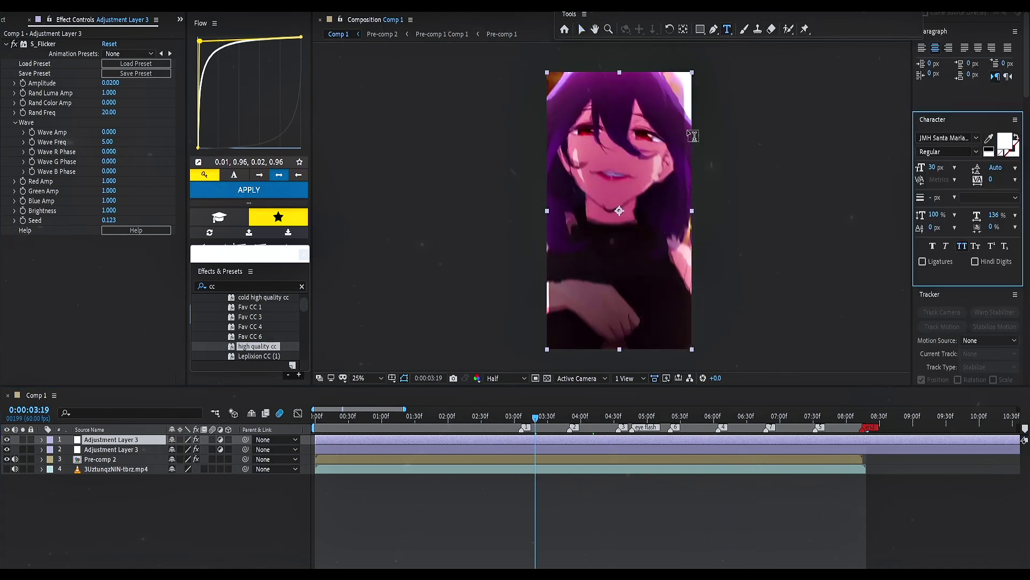
{"action": "left_click", "coordinate": [589, 292]}
{"action": "type", "text": "xs"}
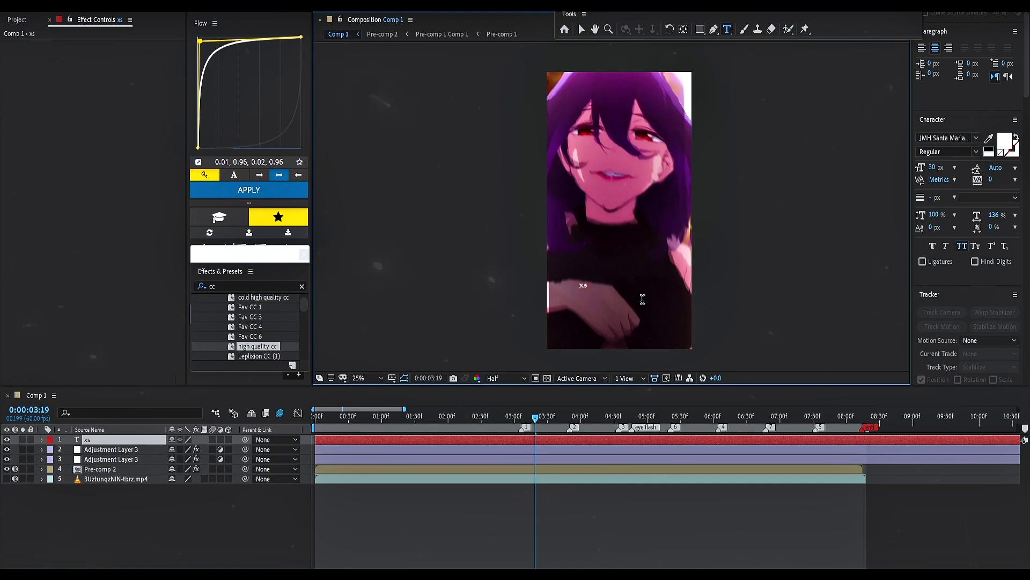
{"action": "type", "text": "enp"}
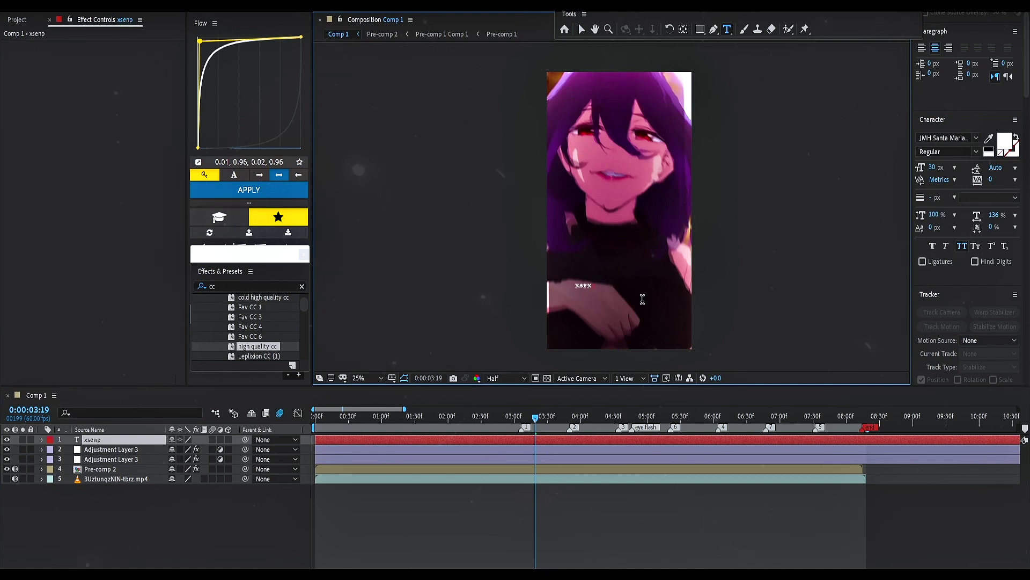
{"action": "type", "text": "ai"}
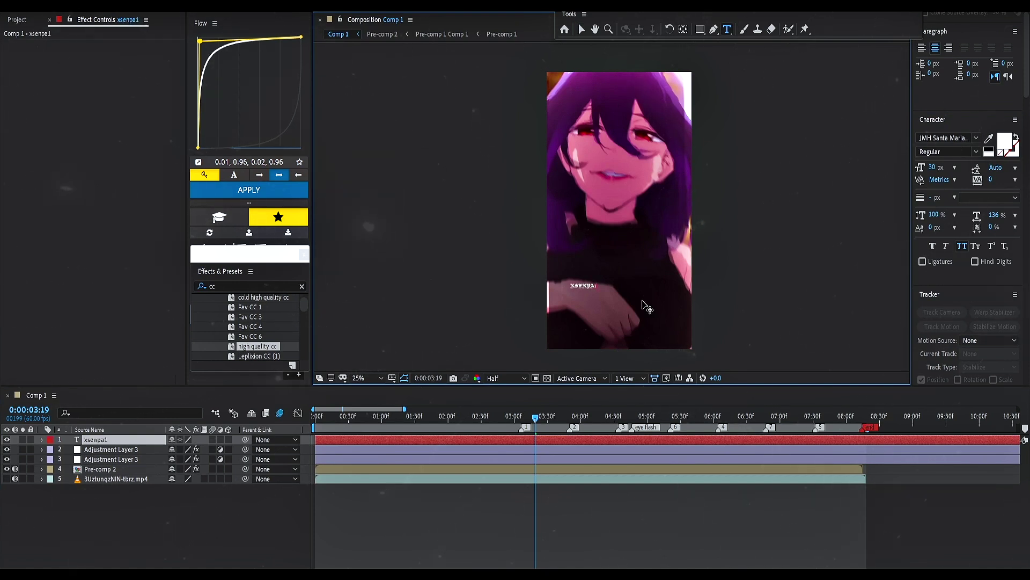
- Center the text horizontally in the composition and move it lower, onto the character's hand
{"action": "left_click", "coordinate": [582, 29]}
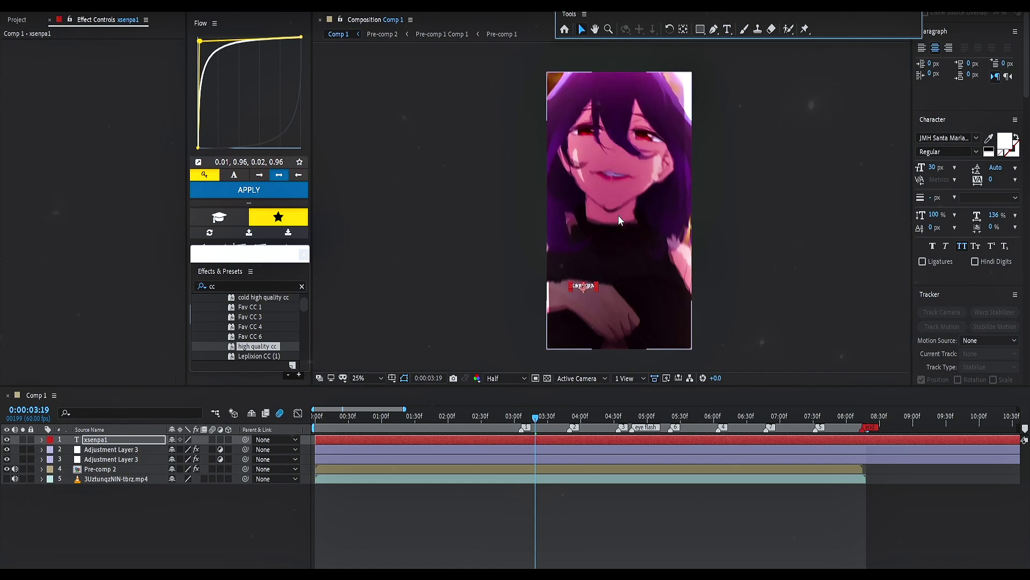
{"action": "scroll", "coordinate": [1021, 276], "scroll_direction": "down", "scroll_amount": 10}
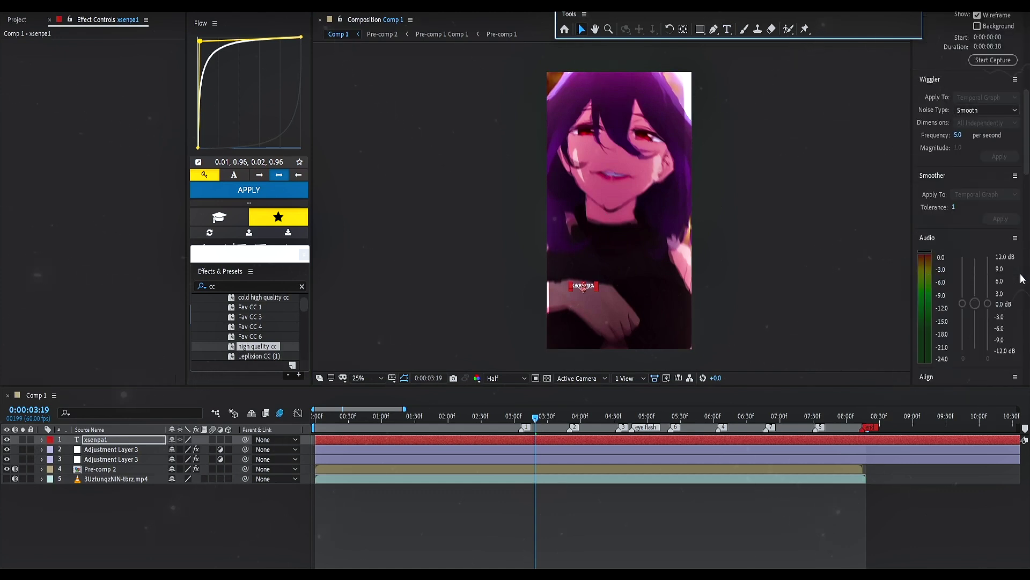
{"action": "left_click", "coordinate": [942, 182]}
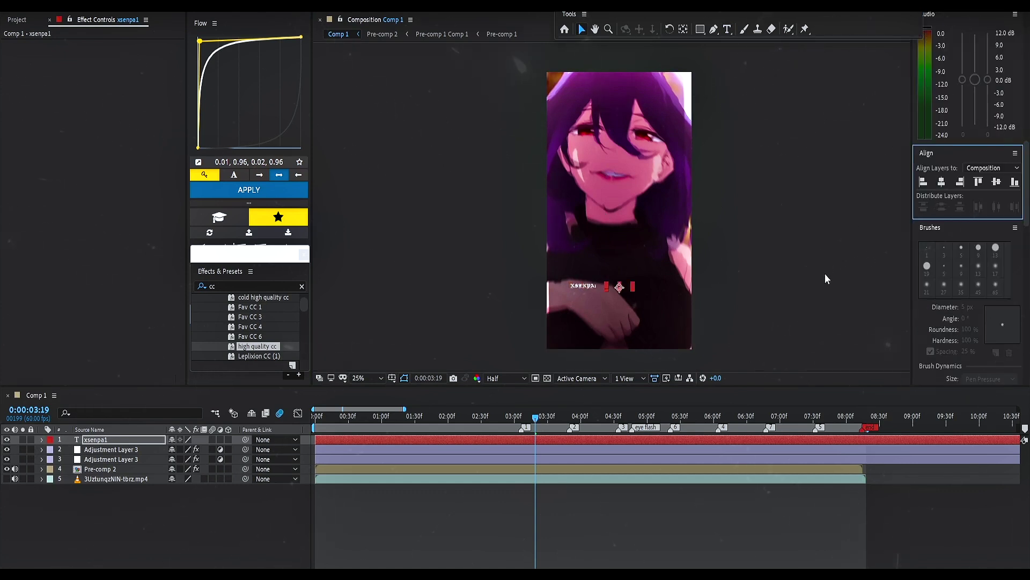
{"action": "left_click_drag", "start_coordinate": [626, 285], "coordinate": [626, 310]}
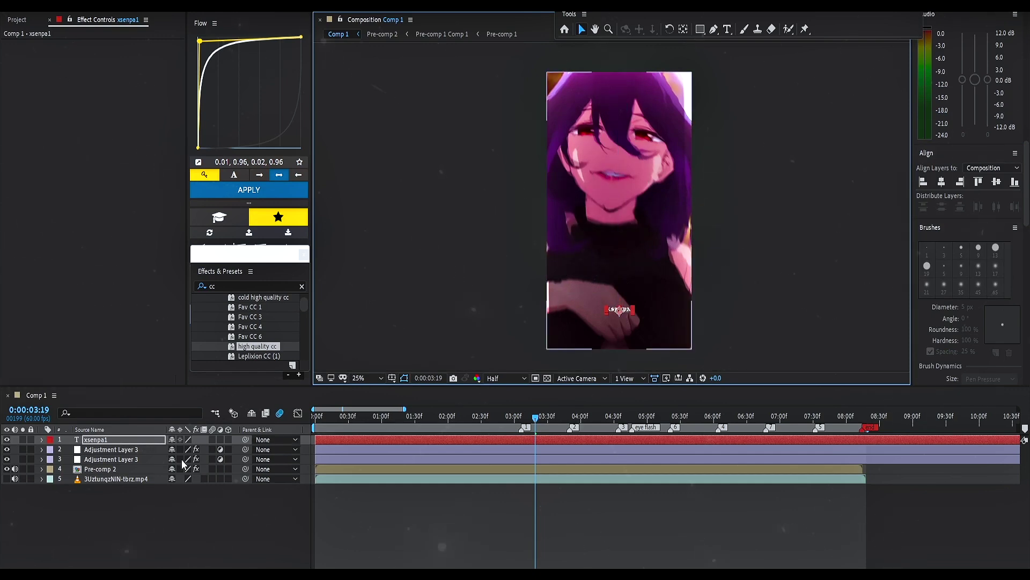
- Set the text layer's blending mode to Overlay and deselect the layer
{"action": "key", "text": "F4"}
{"action": "left_click", "coordinate": [193, 441]}
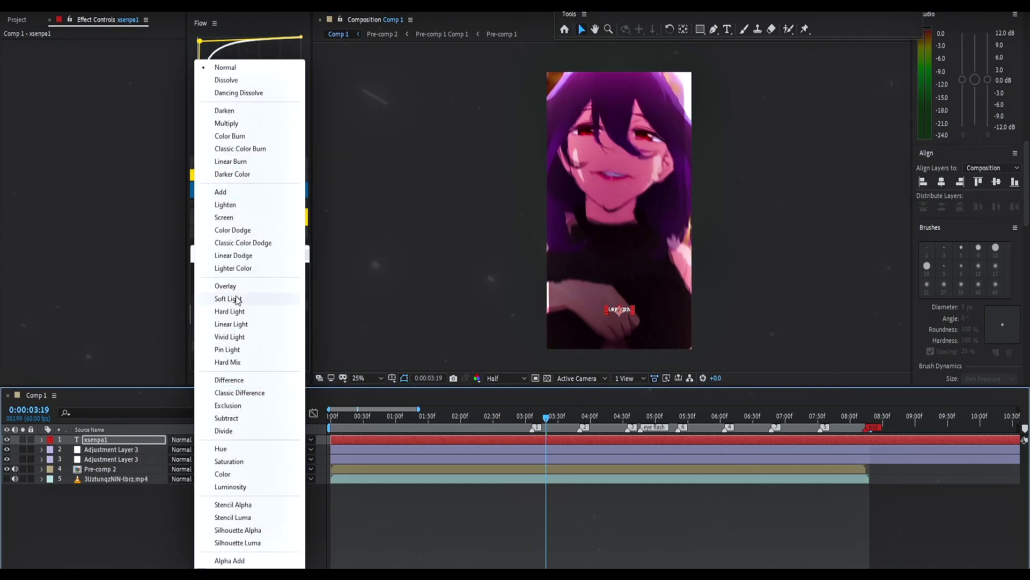
{"action": "left_click", "coordinate": [239, 221]}
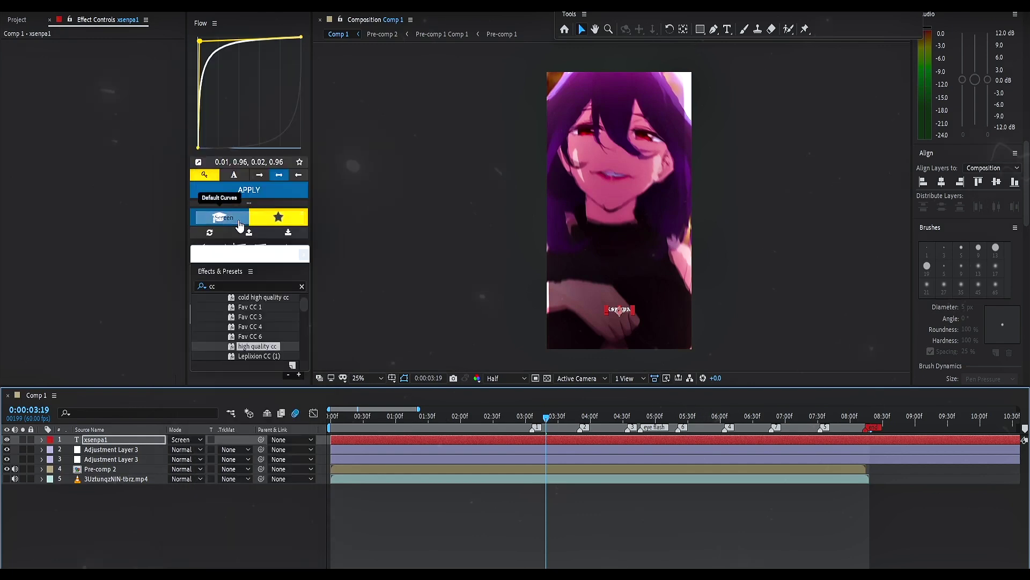
{"action": "left_click", "coordinate": [182, 440]}
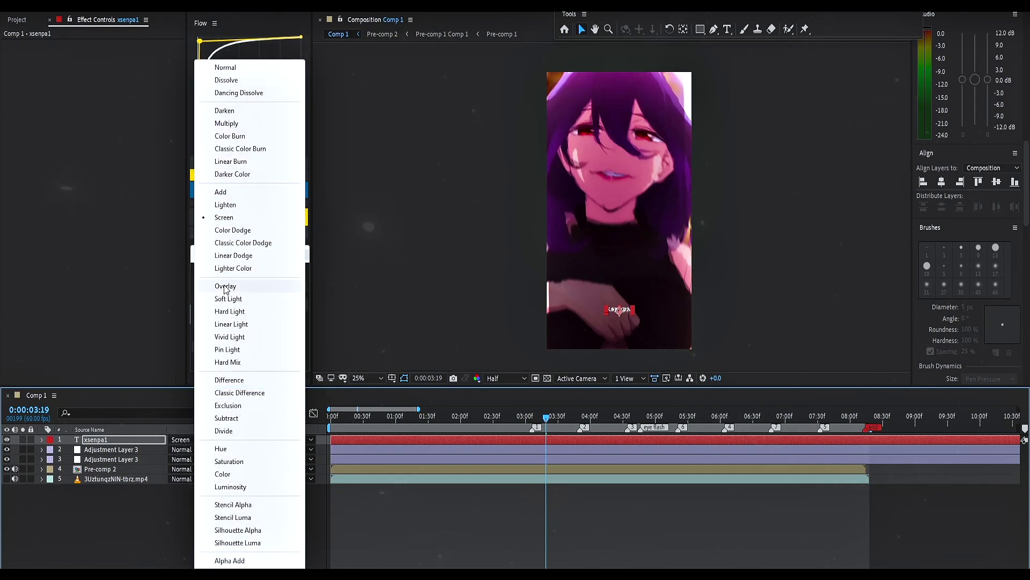
{"action": "left_click", "coordinate": [226, 286]}
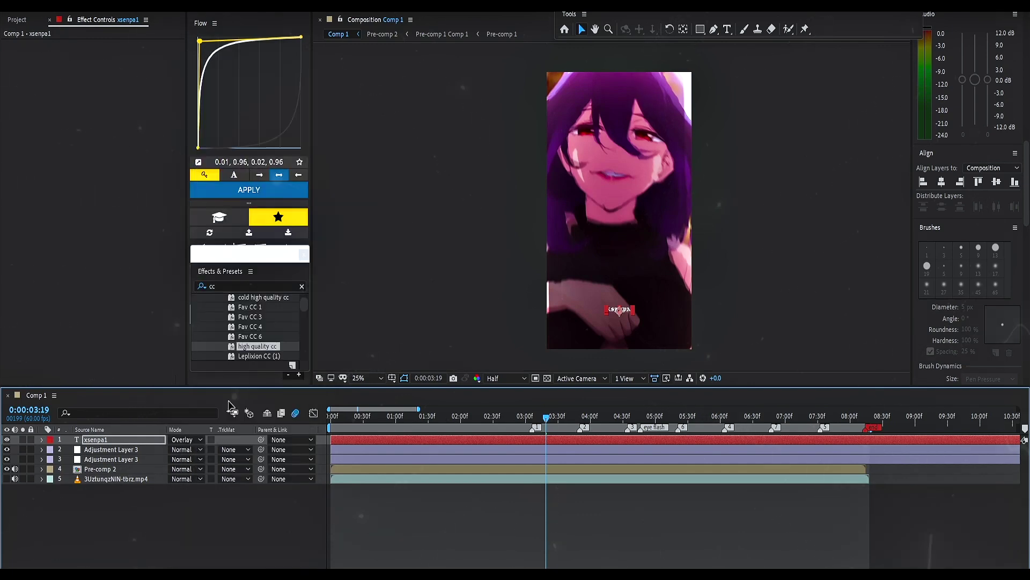
{"action": "left_click", "coordinate": [212, 567]}
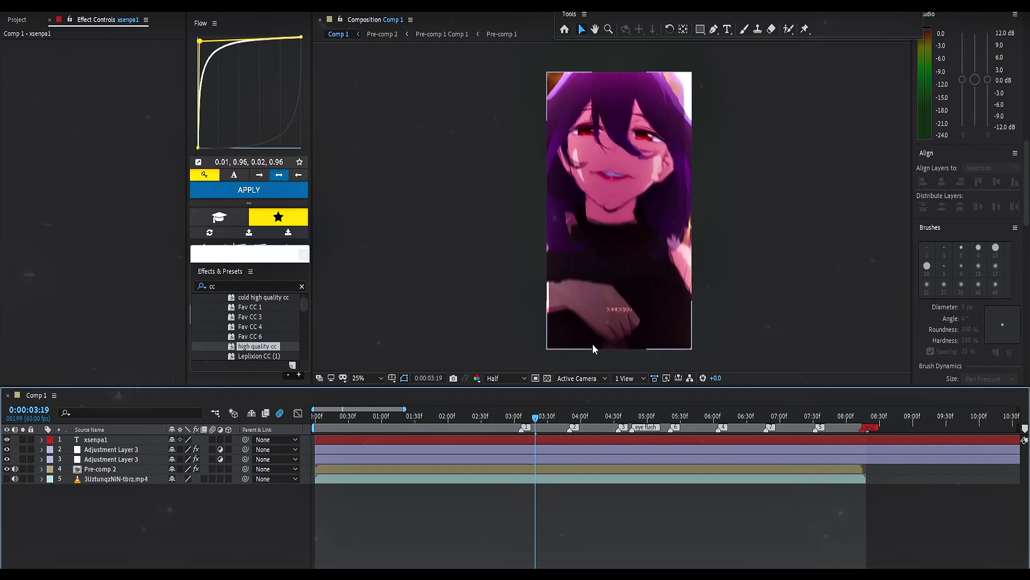
{"action": "scroll", "coordinate": [593, 344], "scroll_direction": "up", "scroll_amount": 2}
{"action": "left_click_drag", "start_coordinate": [613, 343], "coordinate": [651, 313]}
{"action": "scroll", "coordinate": [651, 313], "scroll_direction": "down", "scroll_amount": 2}
{"action": "left_click_drag", "start_coordinate": [659, 273], "coordinate": [654, 285]}
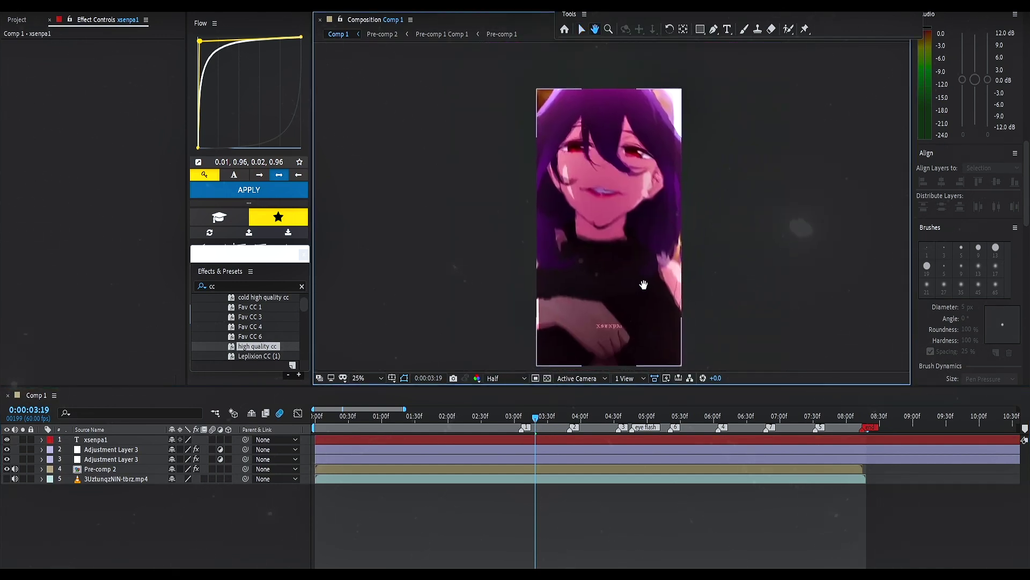
{"action": "key", "text": "space"}
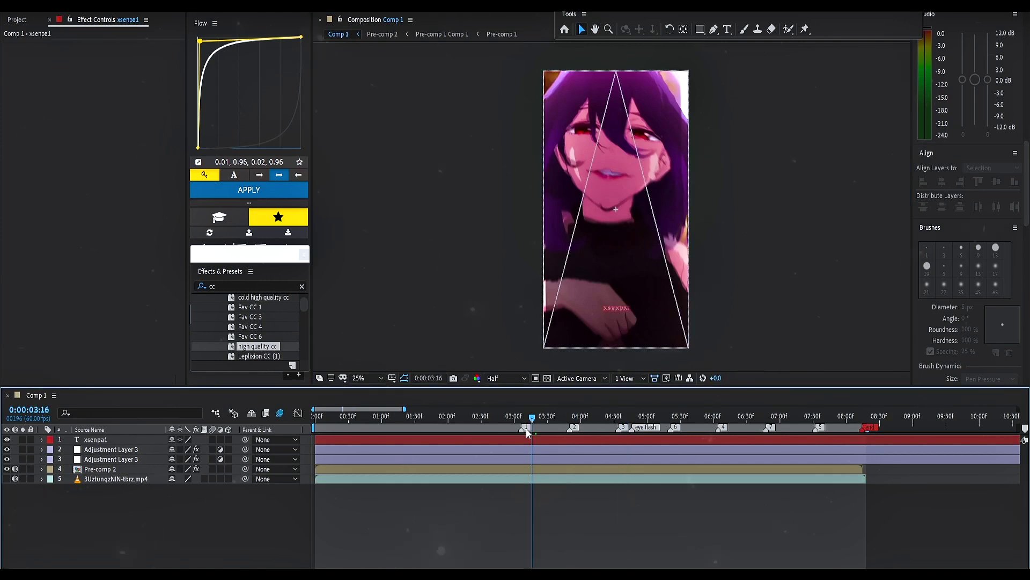